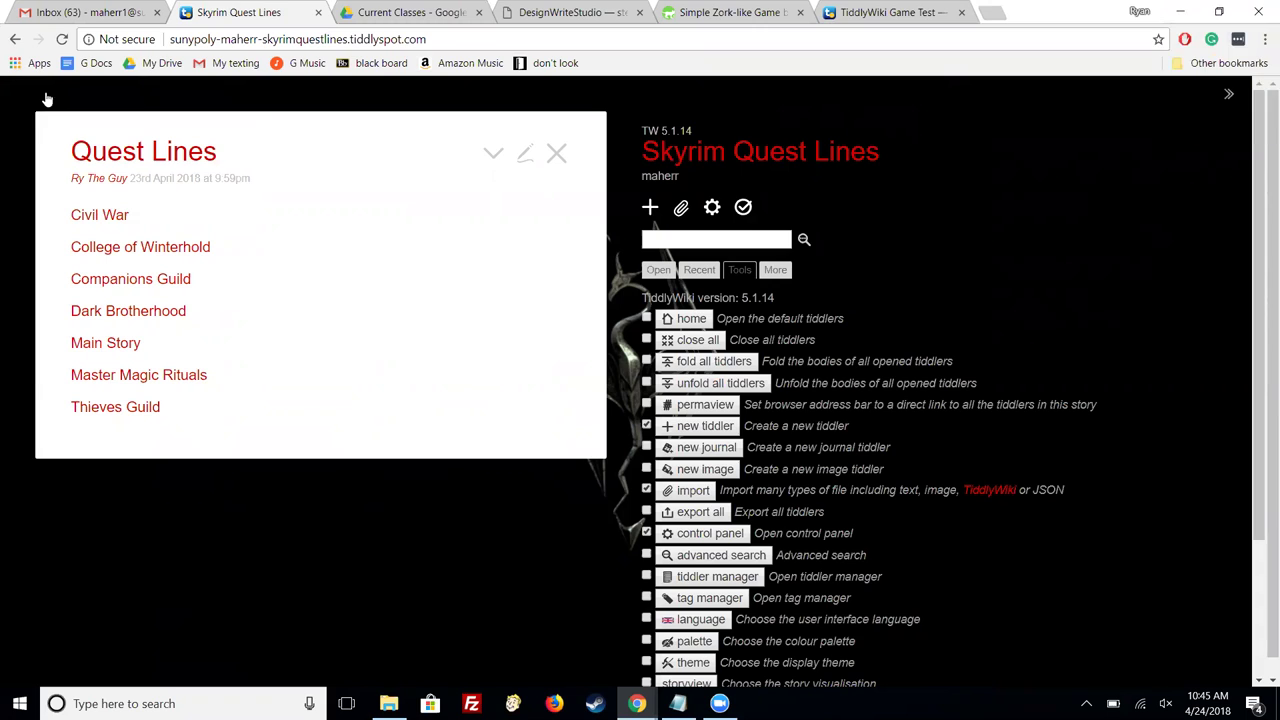
Step: Open the Civil War quest line, its Imperial Legion faction, and the Joining the Legion quest
click(105, 224)
click(105, 224)
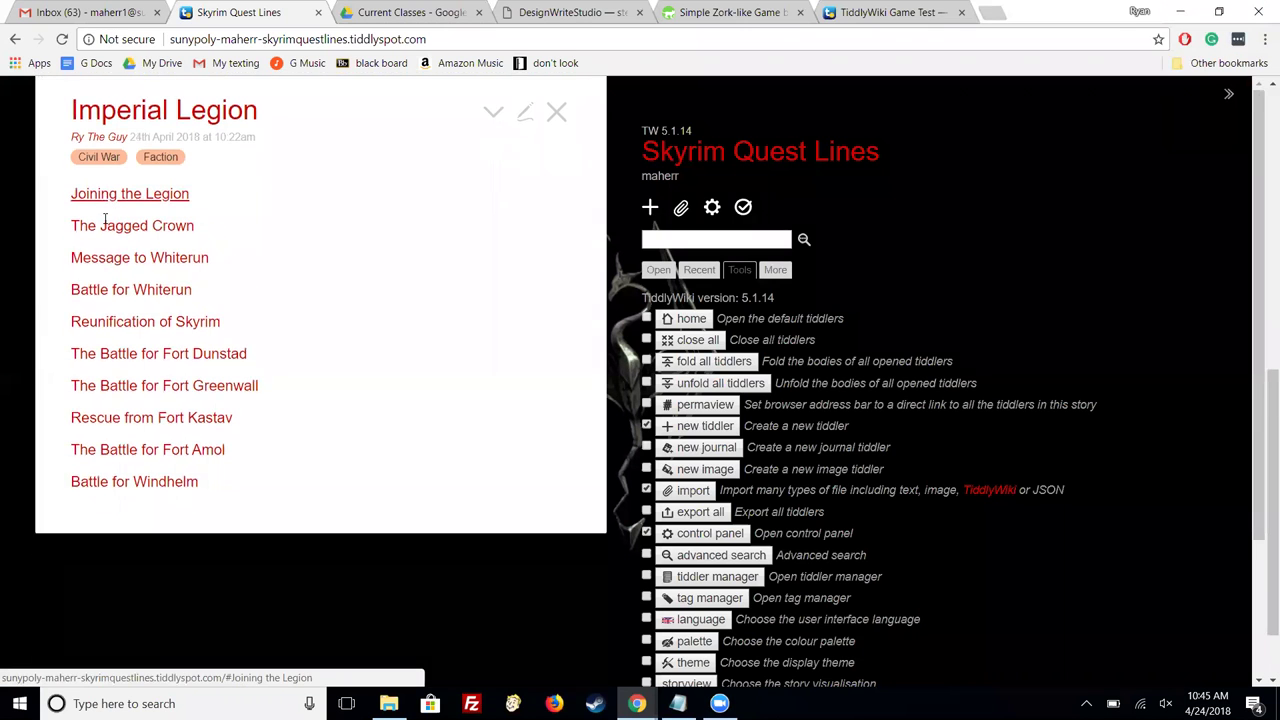
click(105, 218)
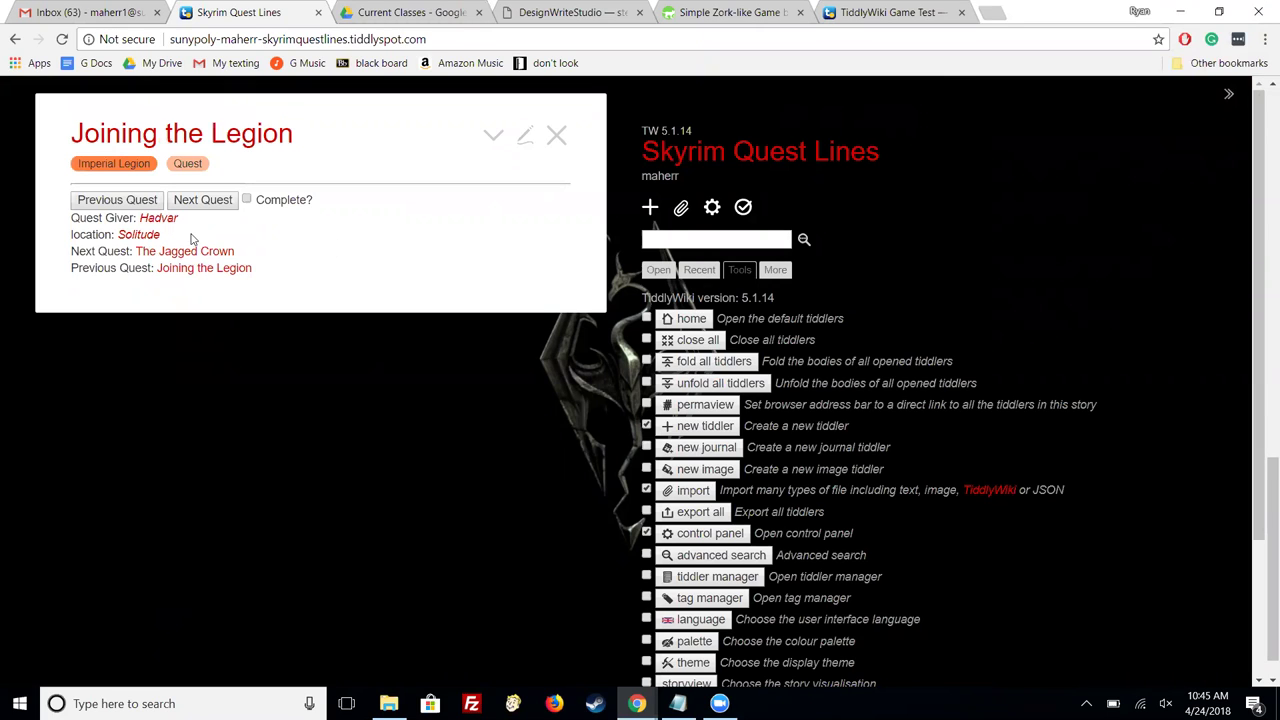
Step: Advance quest by quest from Joining the Legion to Reunification of Skyrim
click(202, 205)
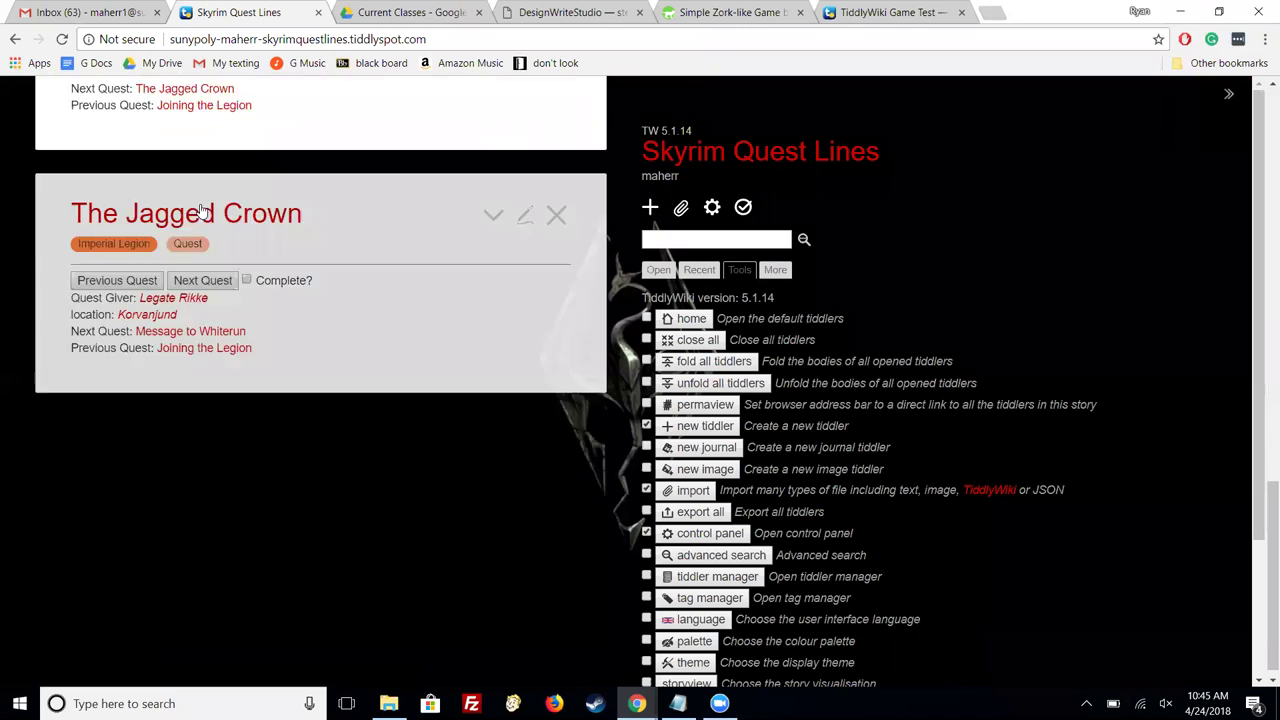
click(202, 205)
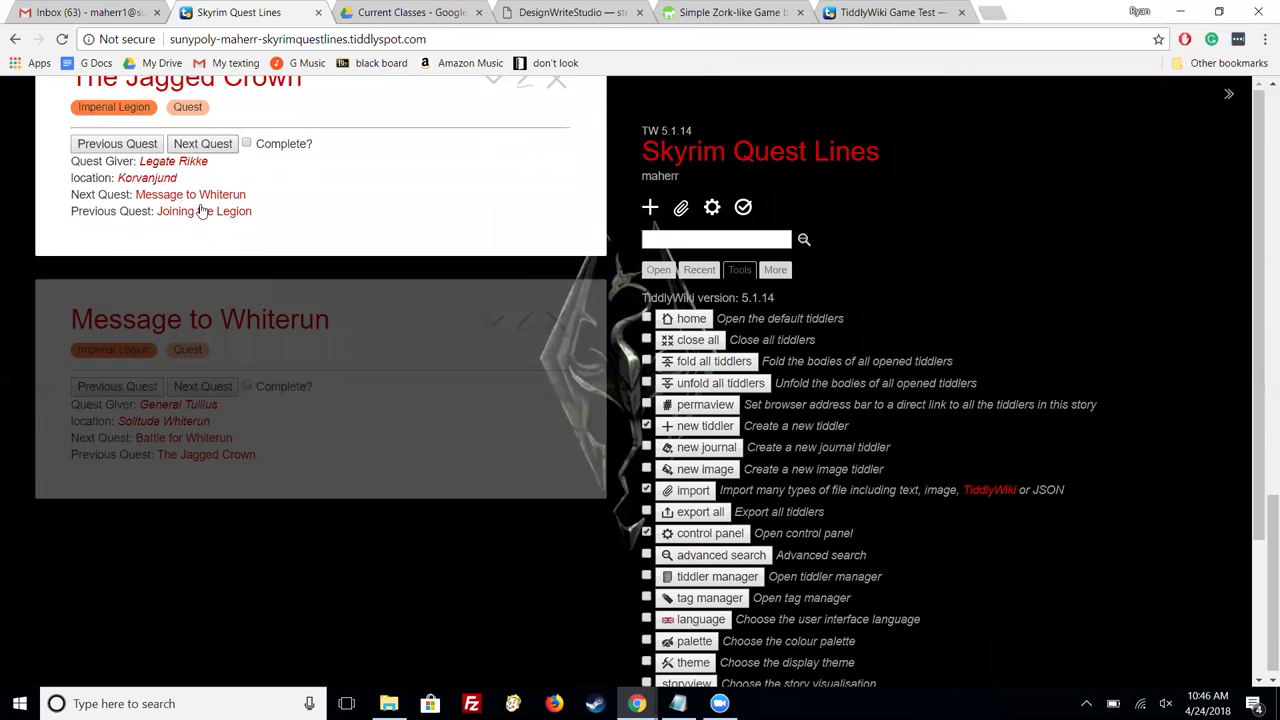
click(201, 207)
click(203, 201)
Step: Mark Reunification of Skyrim as complete, clear the mark again, and go to its next quest, A False Front
click(248, 200)
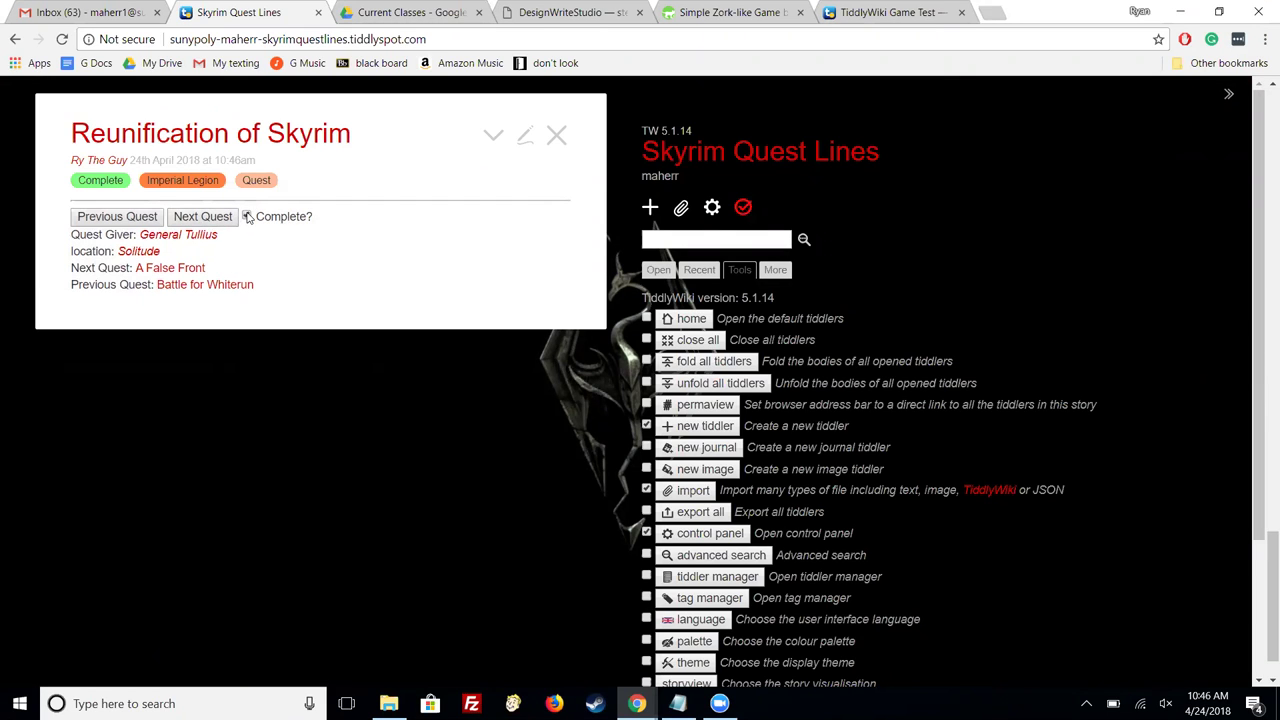
click(248, 217)
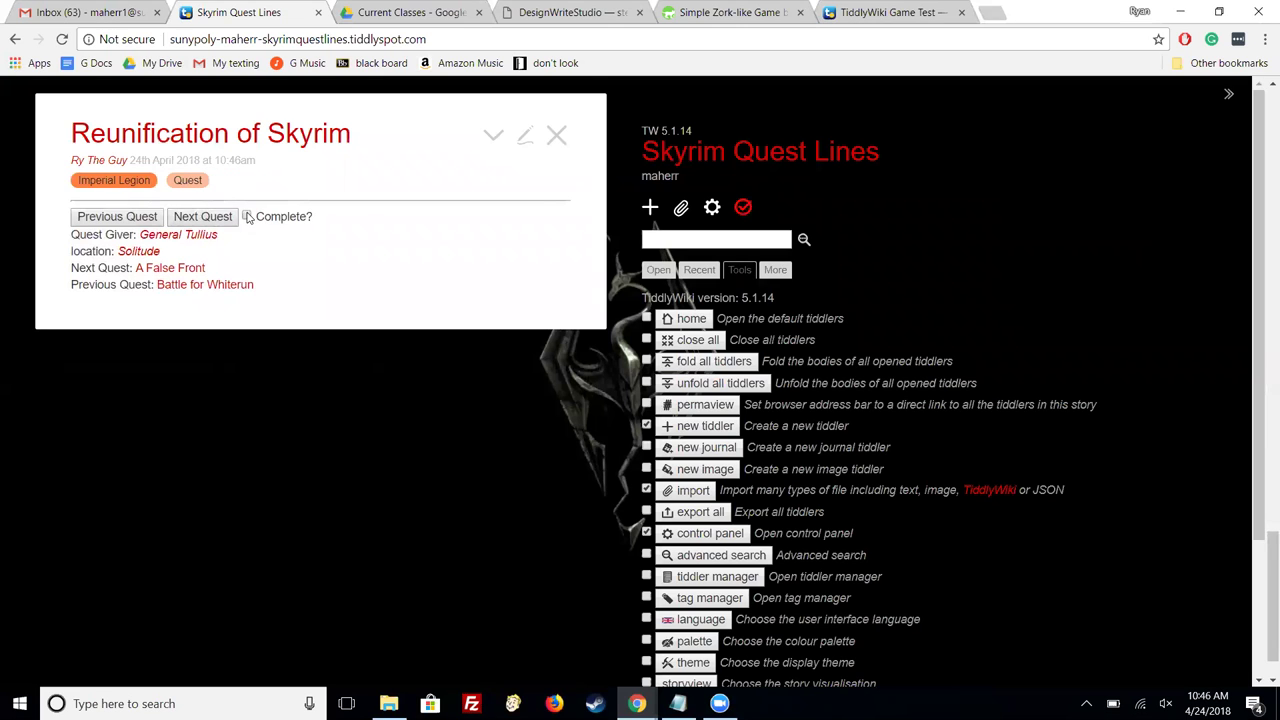
click(205, 217)
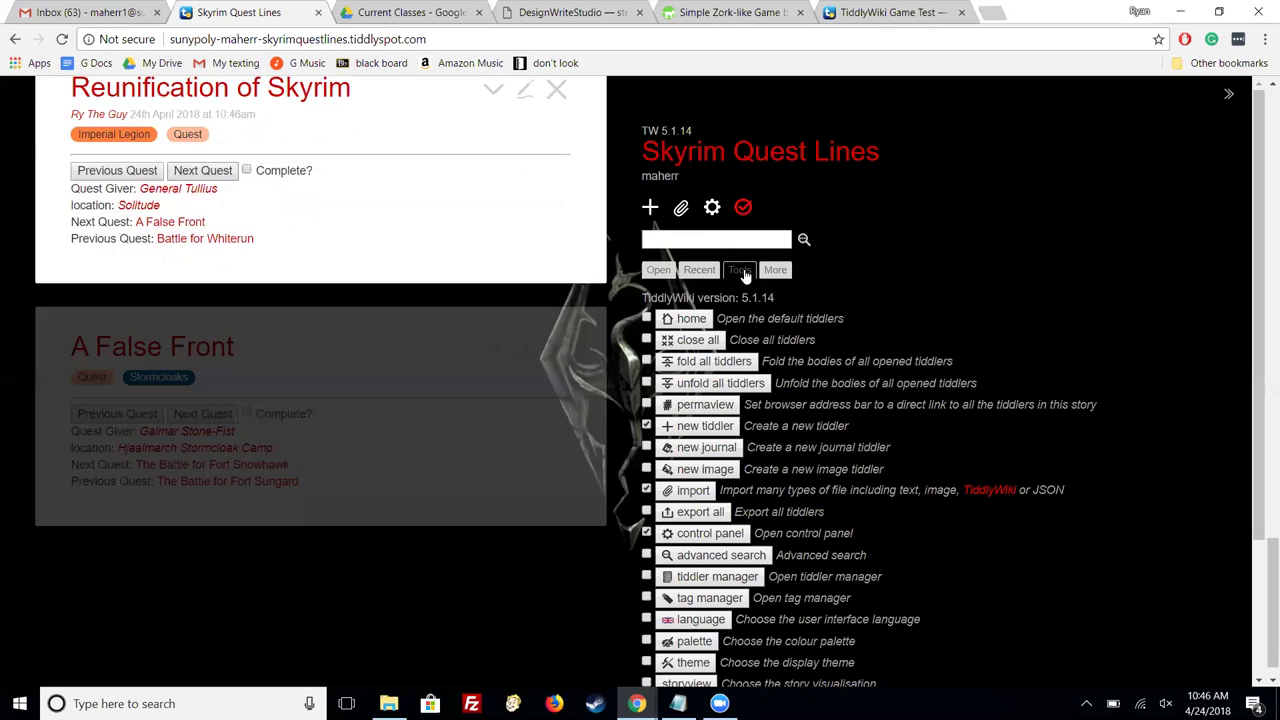
Step: Close the A False Front, Reunification of Skyrim and Battle for Whiterun tiddlers
scroll(320, 400, up, 10)
scroll(320, 400, up, 10)
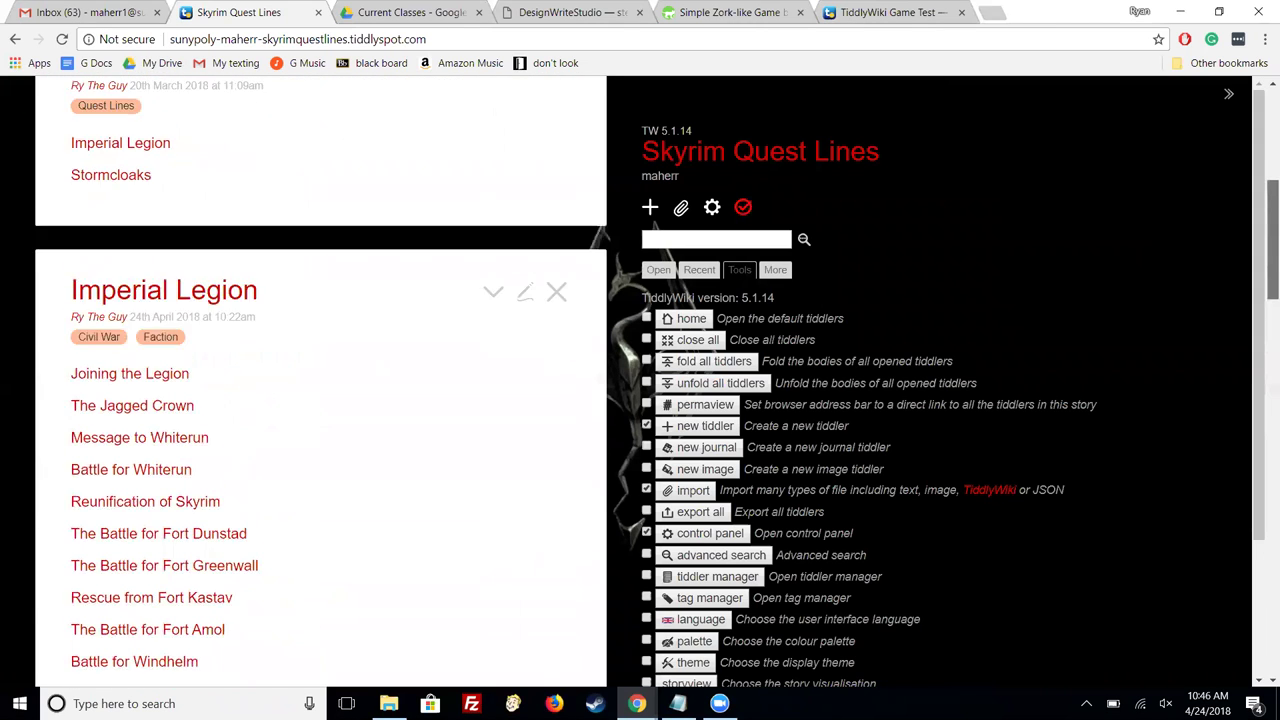
scroll(320, 400, down, 15)
scroll(320, 400, down, 9)
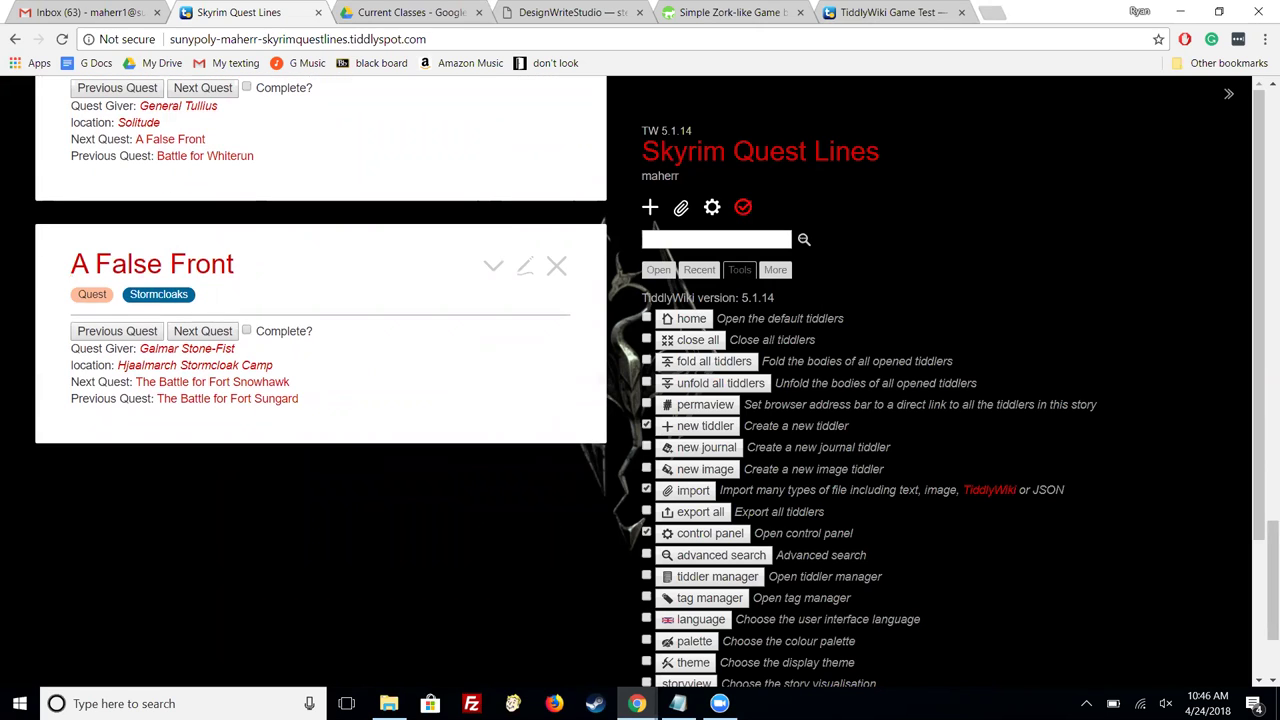
click(557, 266)
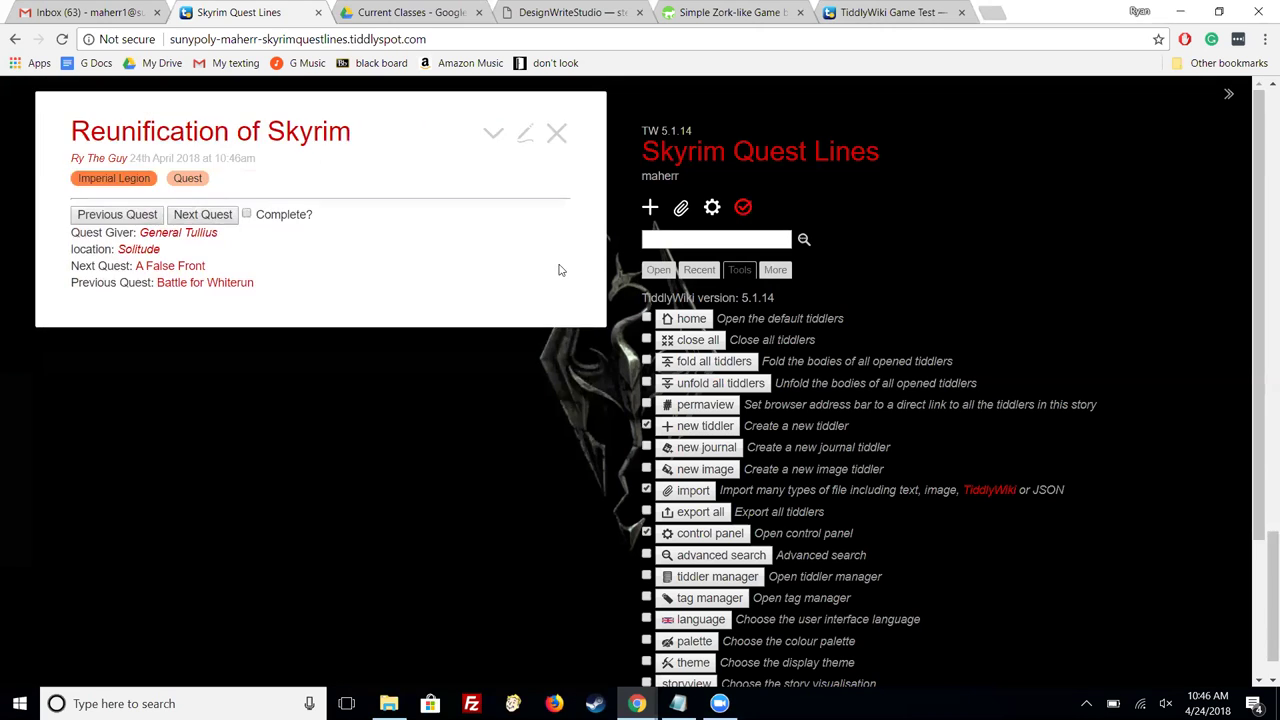
click(556, 136)
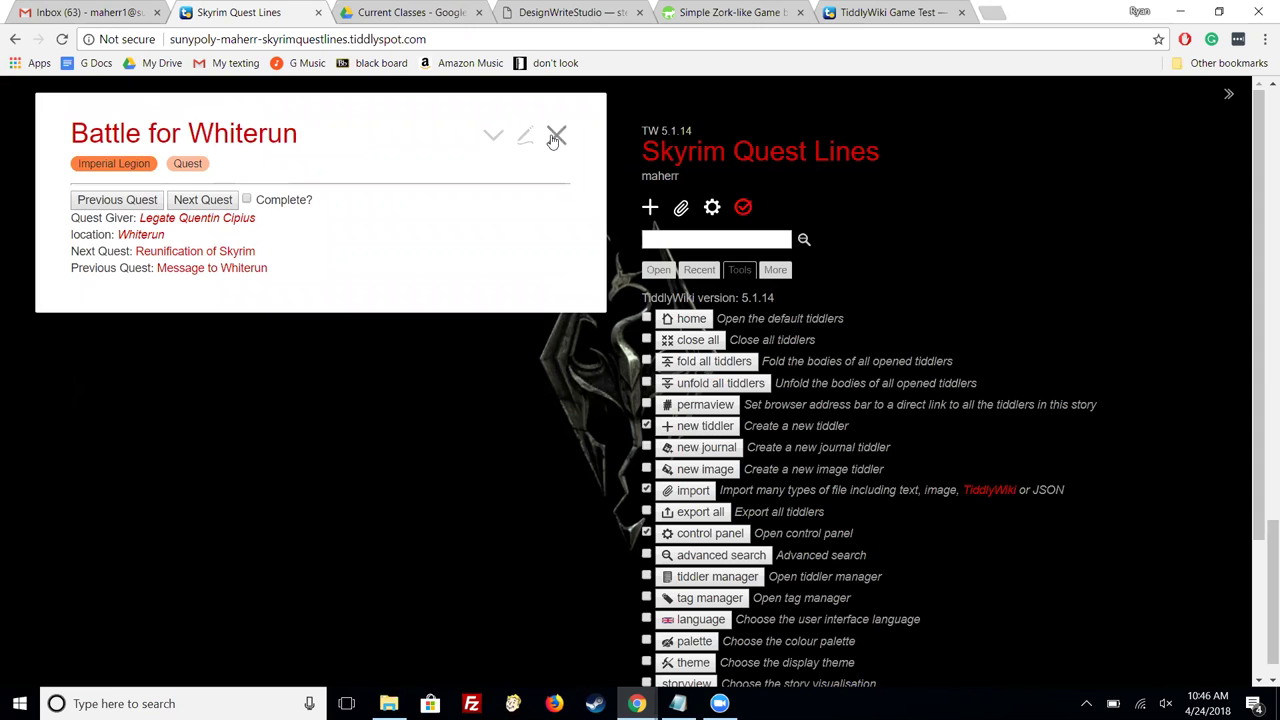
click(553, 139)
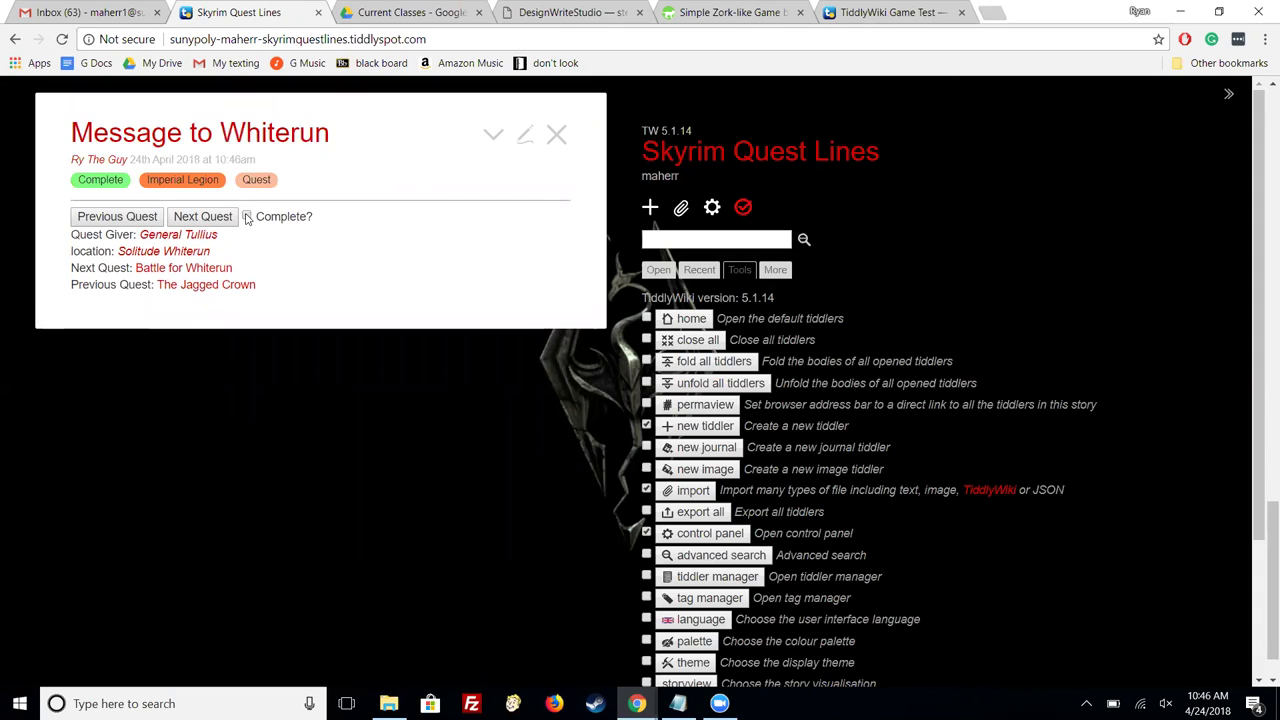
Step: Toggle the complete mark on the Message to Whiterun quest and leave it cleared
click(247, 217)
click(247, 217)
click(247, 217)
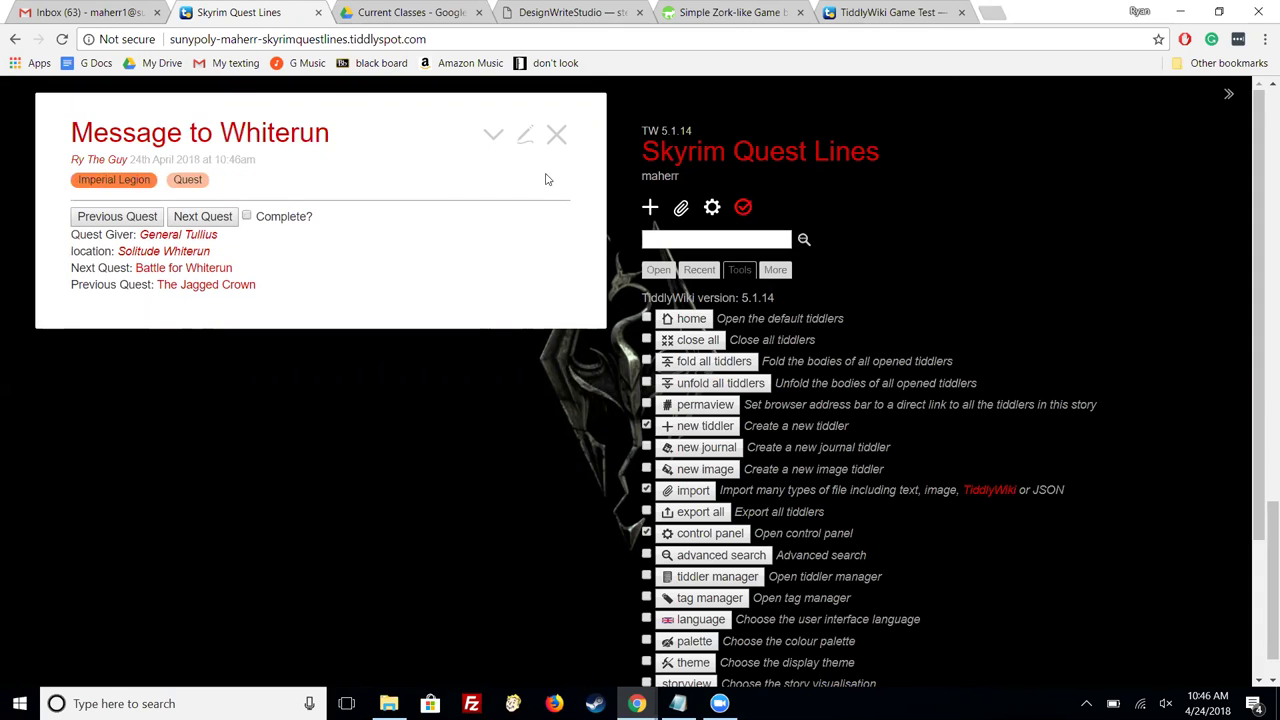
Step: Open The Jagged Crown as the previous quest and mark both it and Message to Whiterun as complete
click(112, 217)
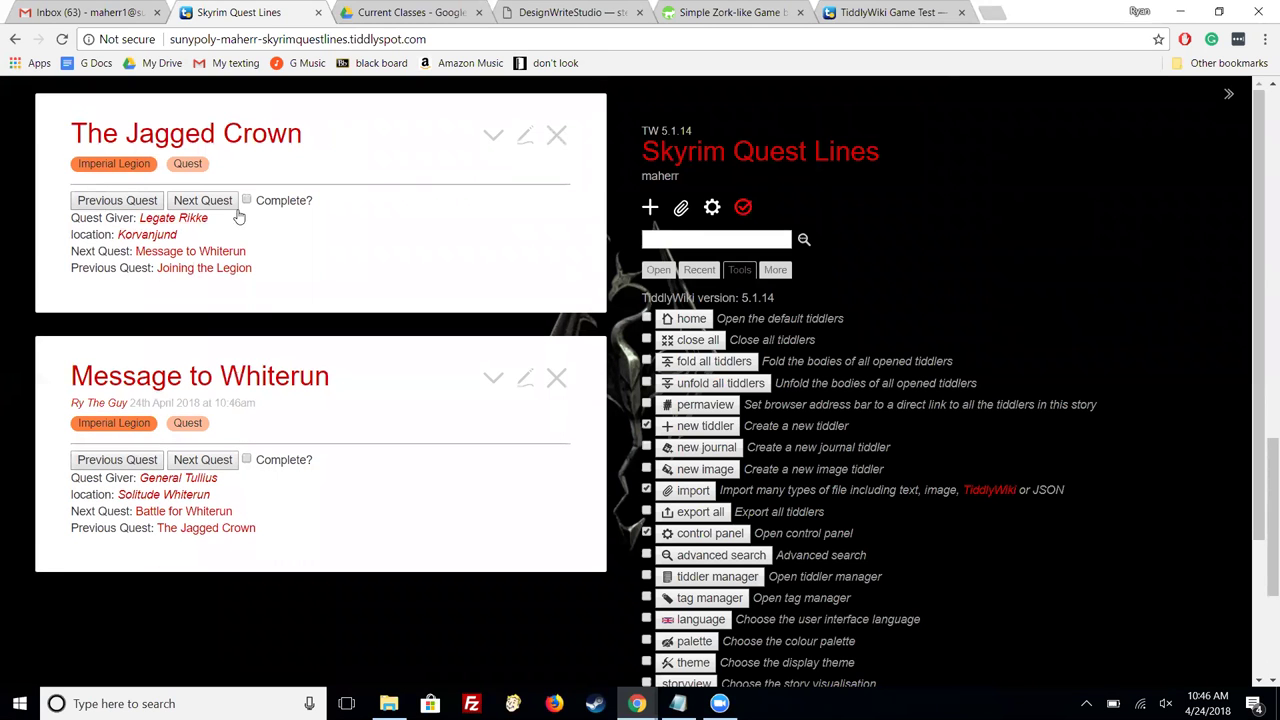
click(247, 201)
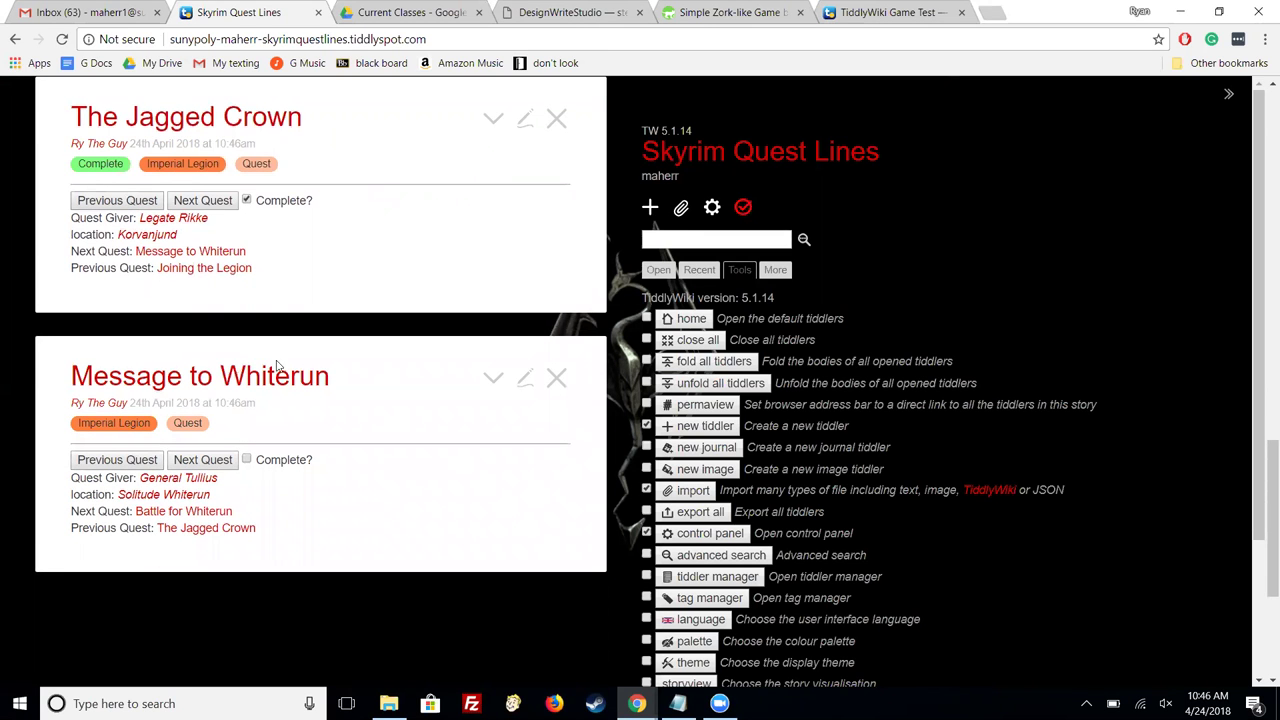
click(247, 460)
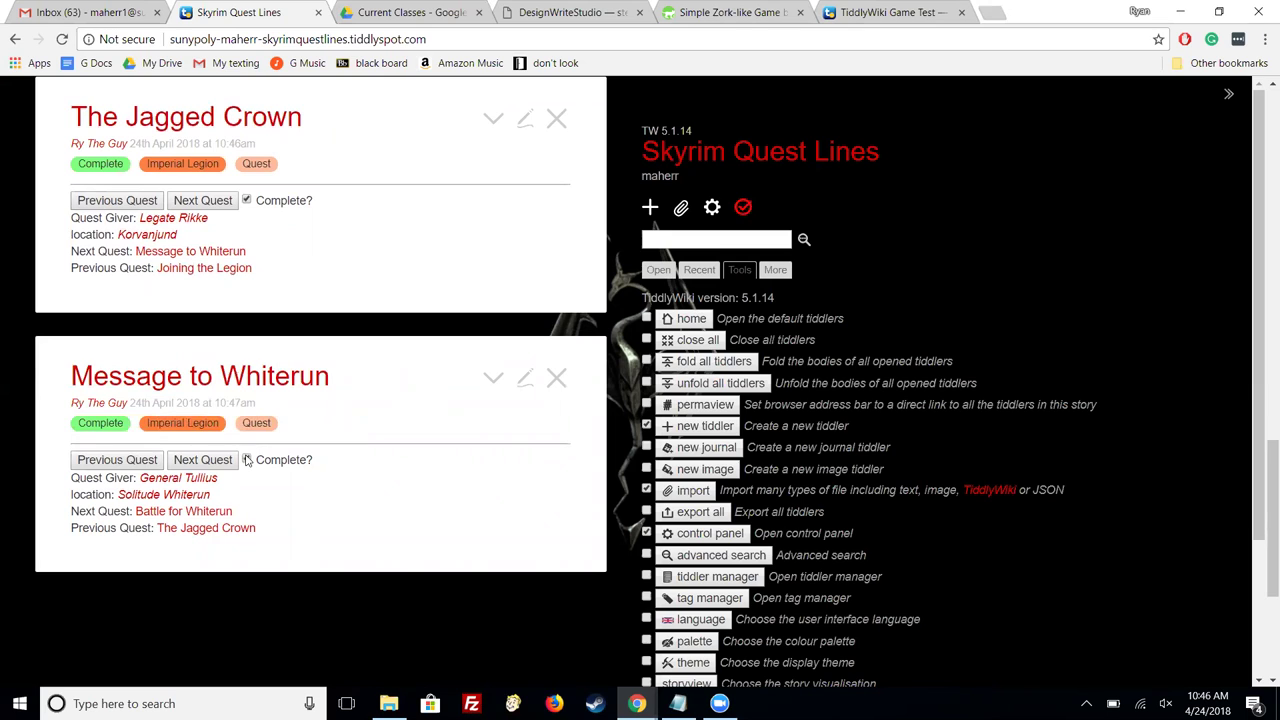
Step: View the list of quests tagged Complete, and clear the complete marks on The Jagged Crown and Message to Whiterun
click(113, 170)
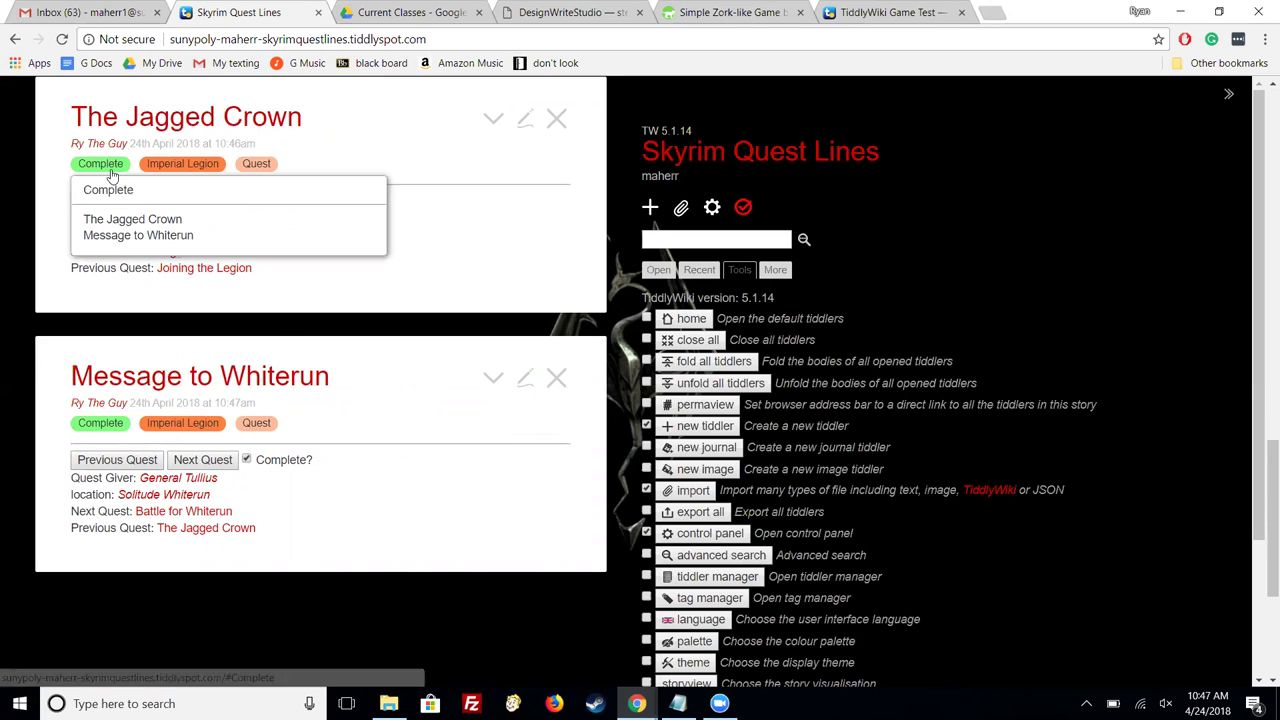
click(112, 169)
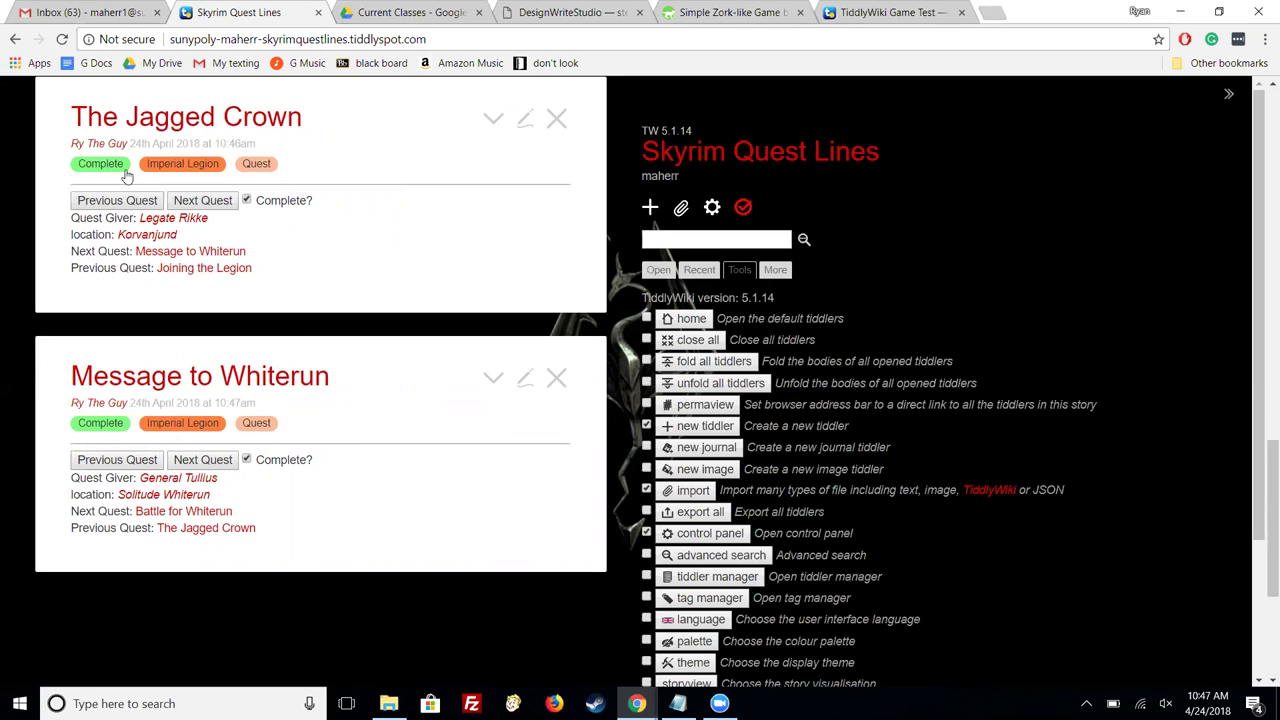
click(248, 201)
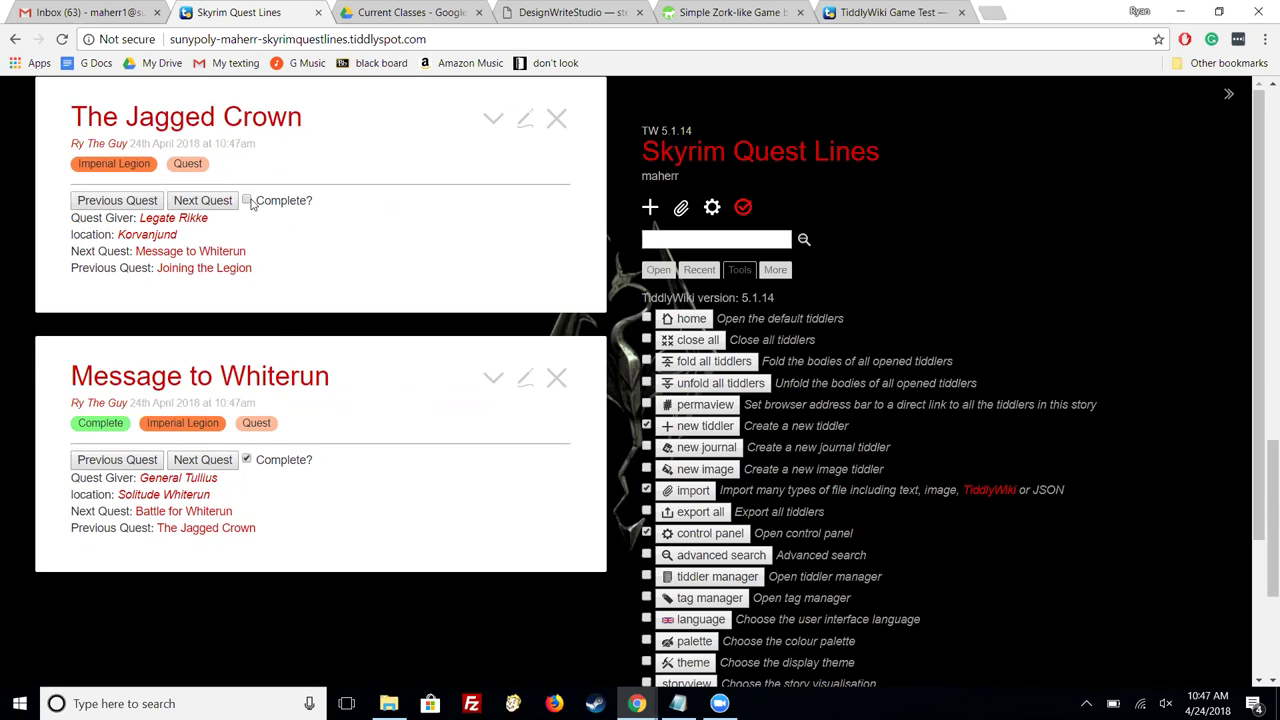
click(248, 460)
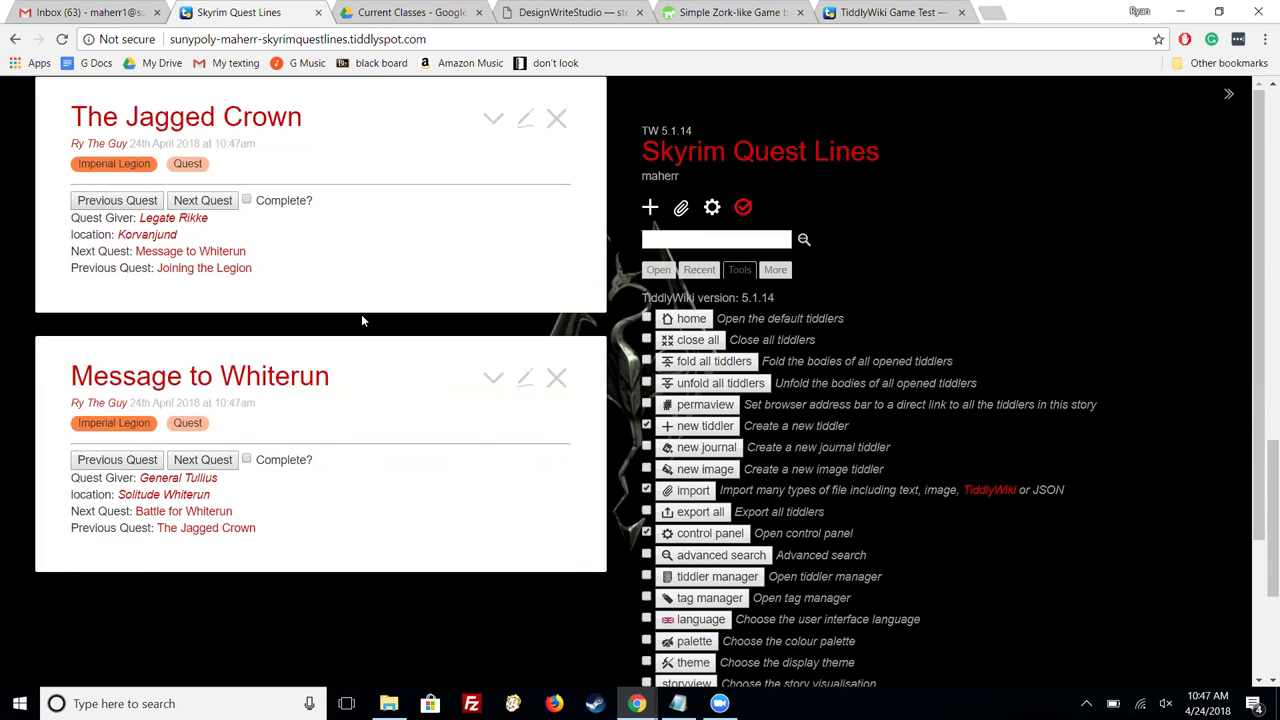
Step: Search the wiki for "temp" and open the Template tiddler for editing
scroll(361, 314, up, 4)
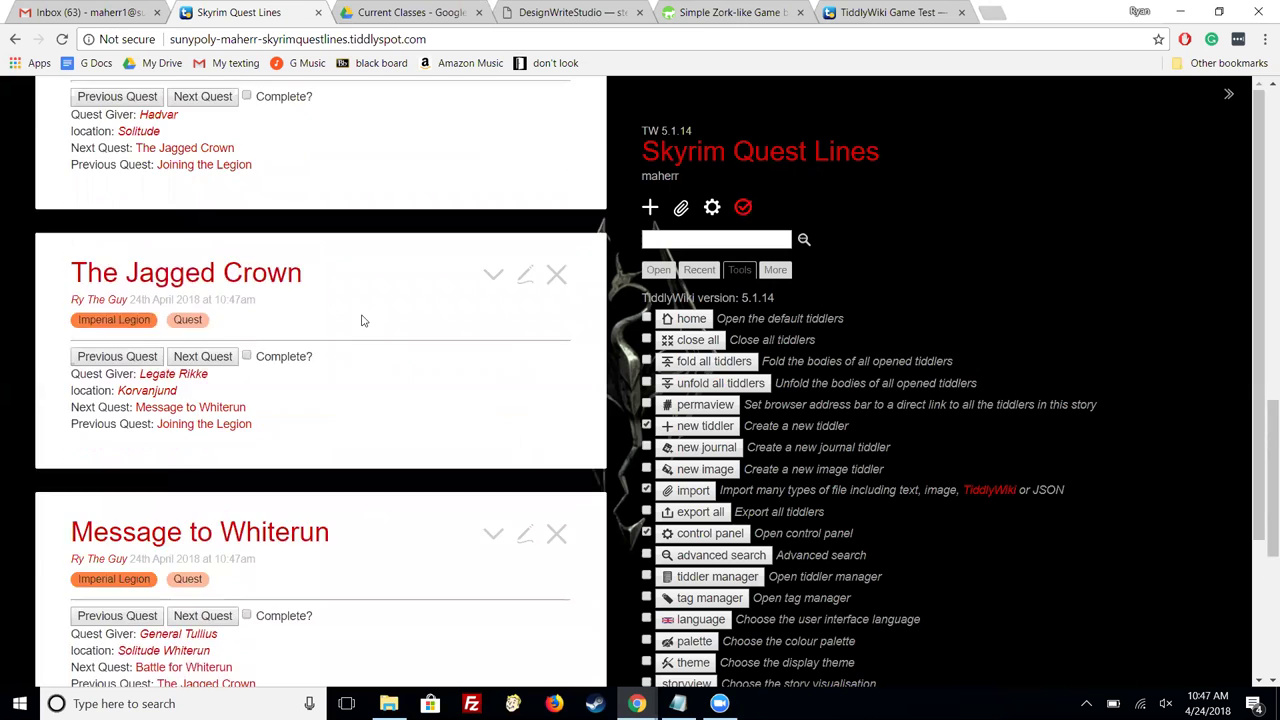
scroll(364, 320, up, 7)
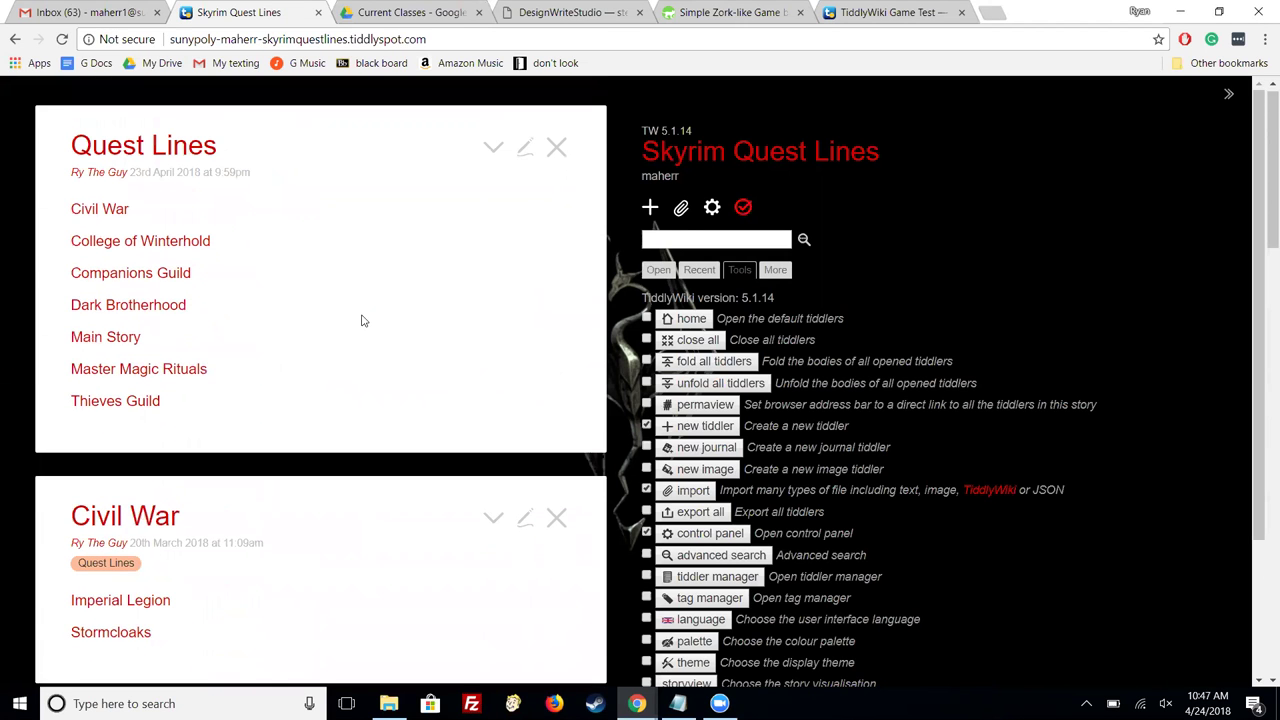
click(680, 239)
text(temp)
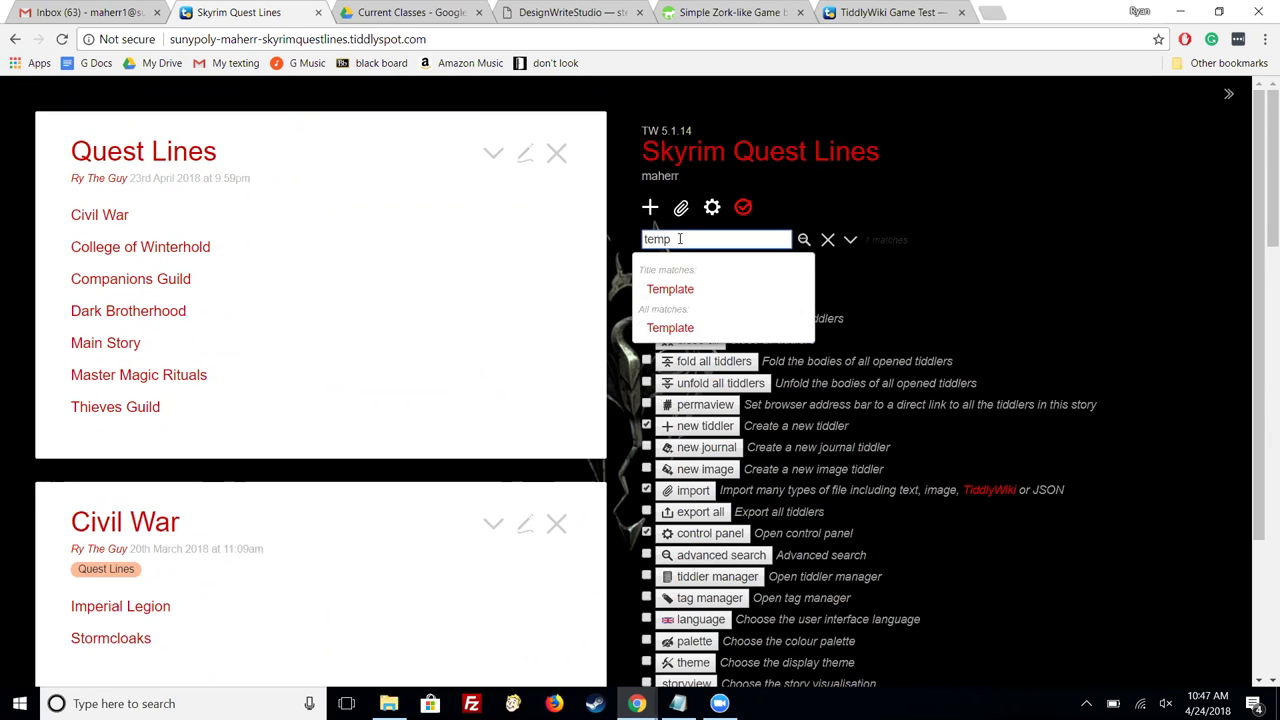
click(650, 292)
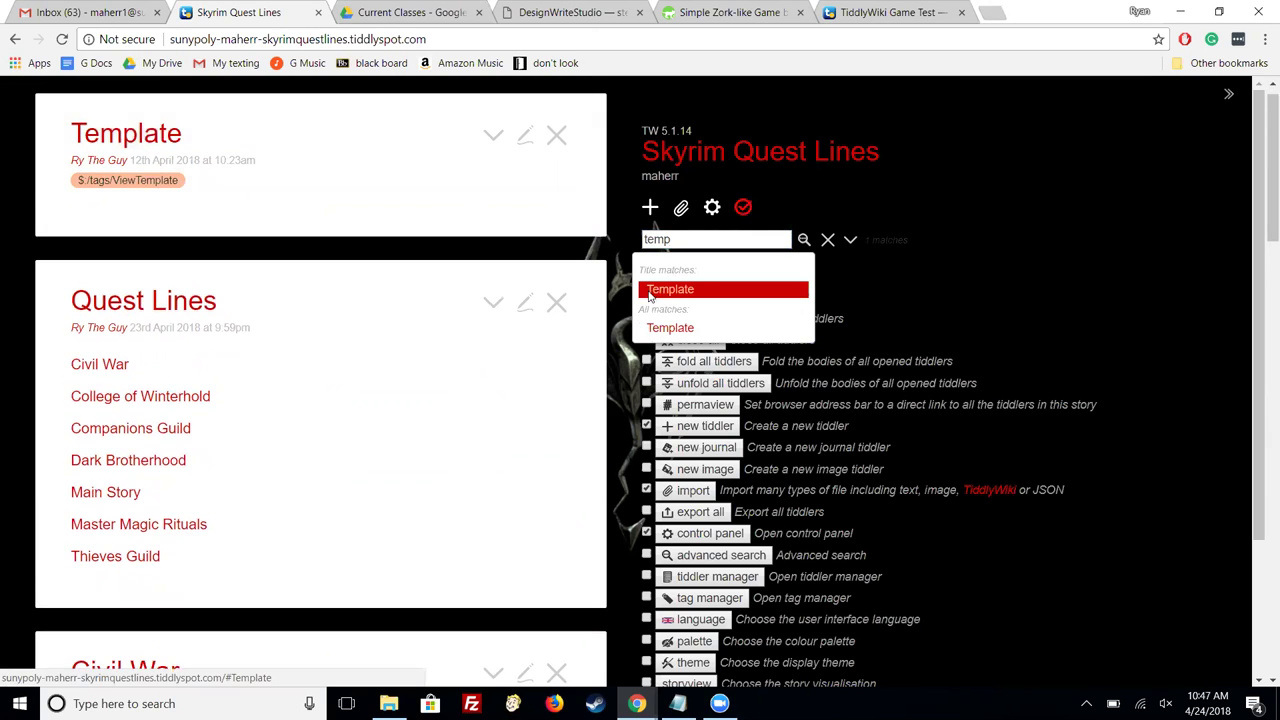
click(522, 136)
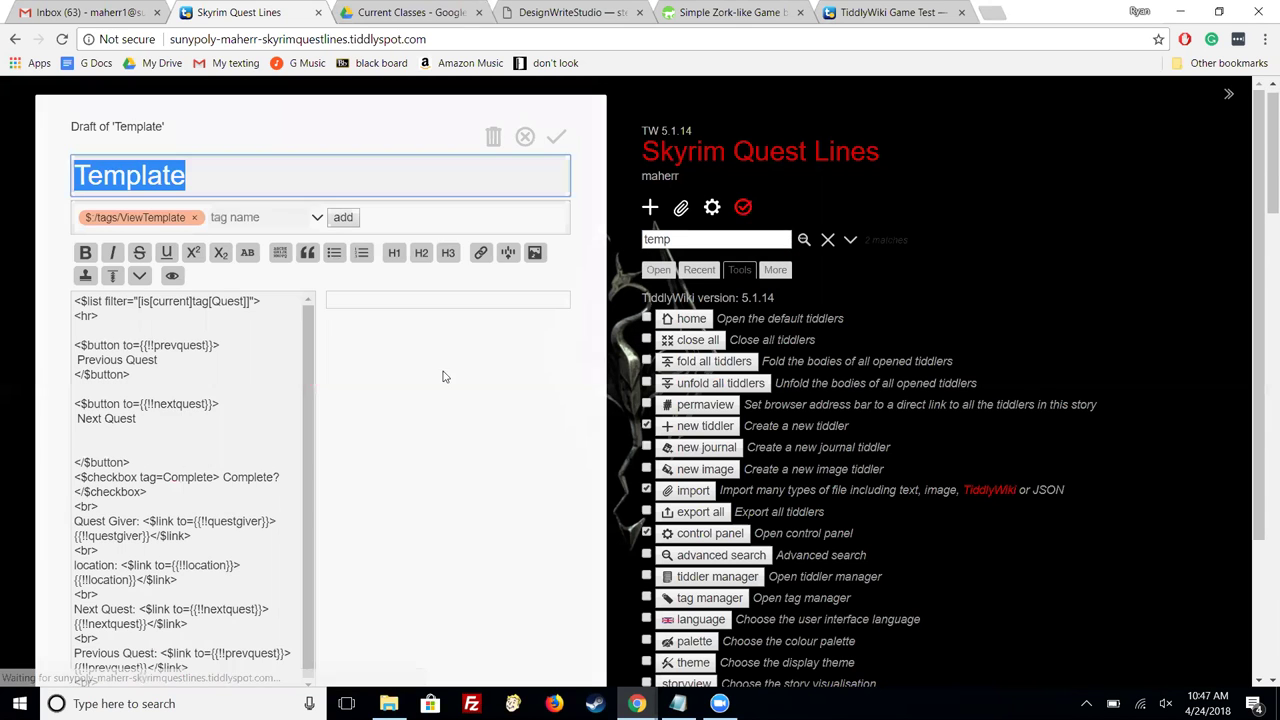
click(443, 374)
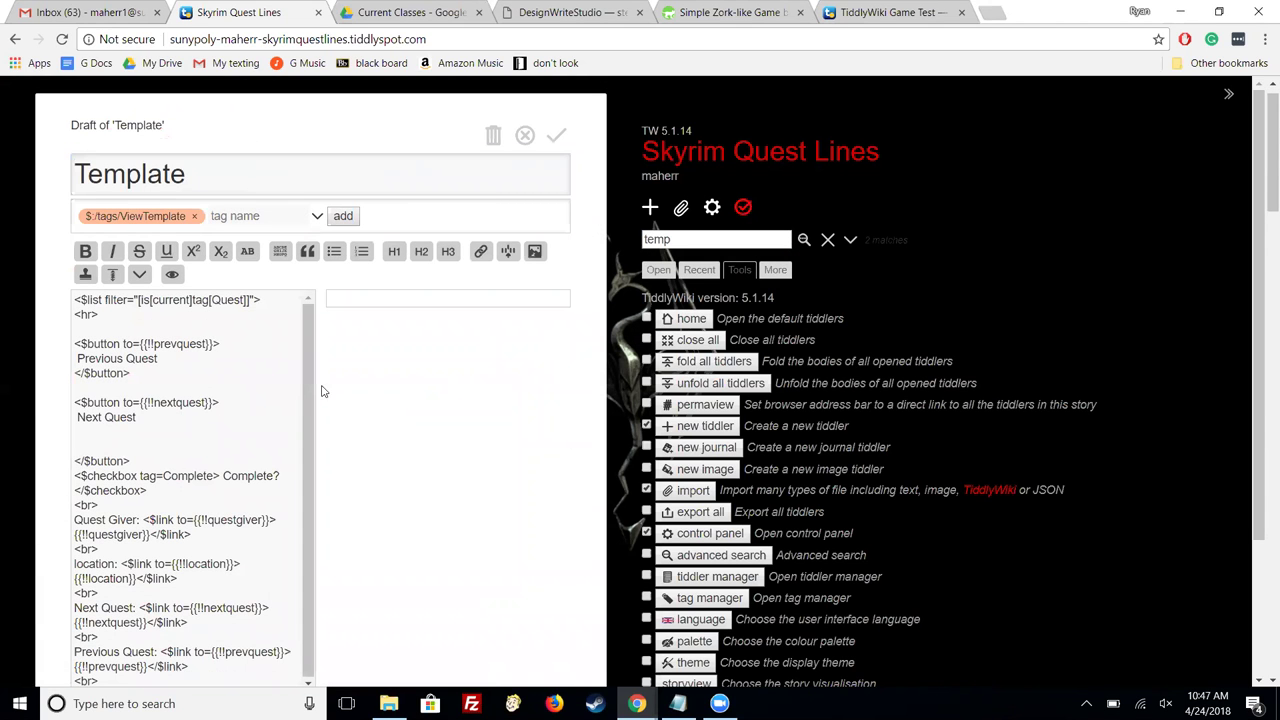
Step: Highlight the checkbox widget code with tag=Complete in the template text and examine it enlarged before restoring the page size
scroll(310, 440, down, 1)
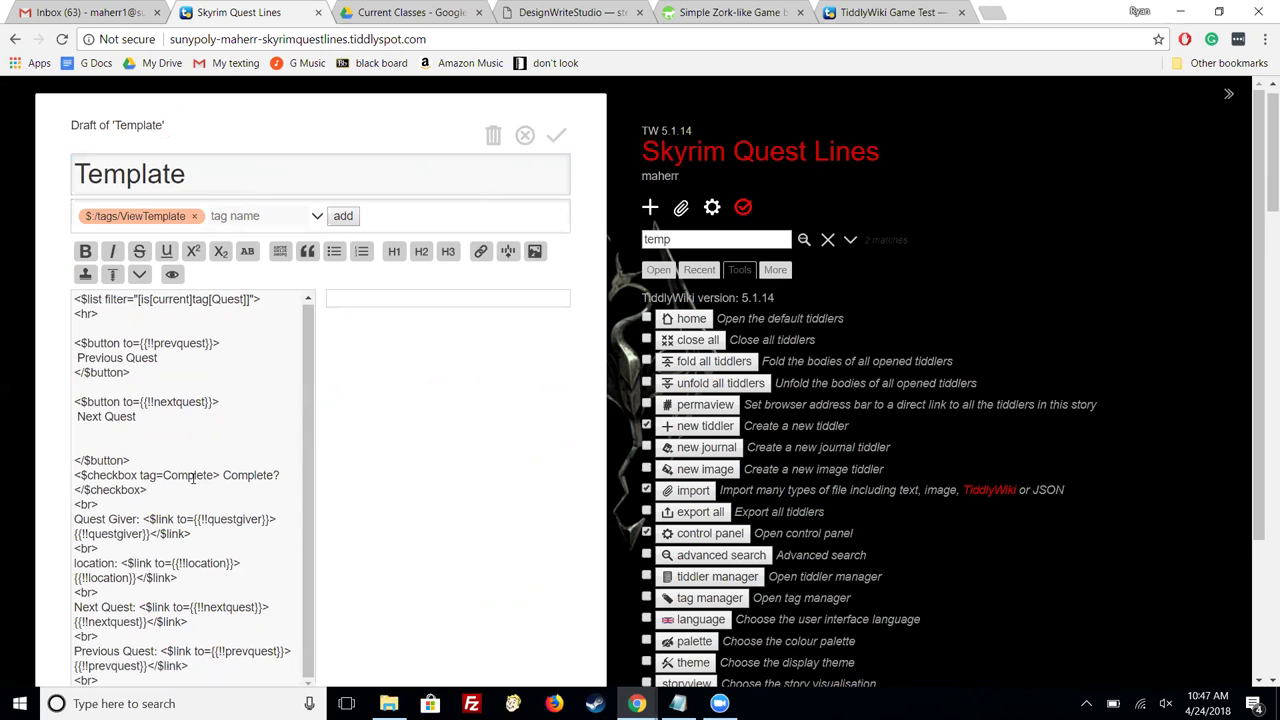
click(142, 489)
key(shift+Up)
key(shift+Up)
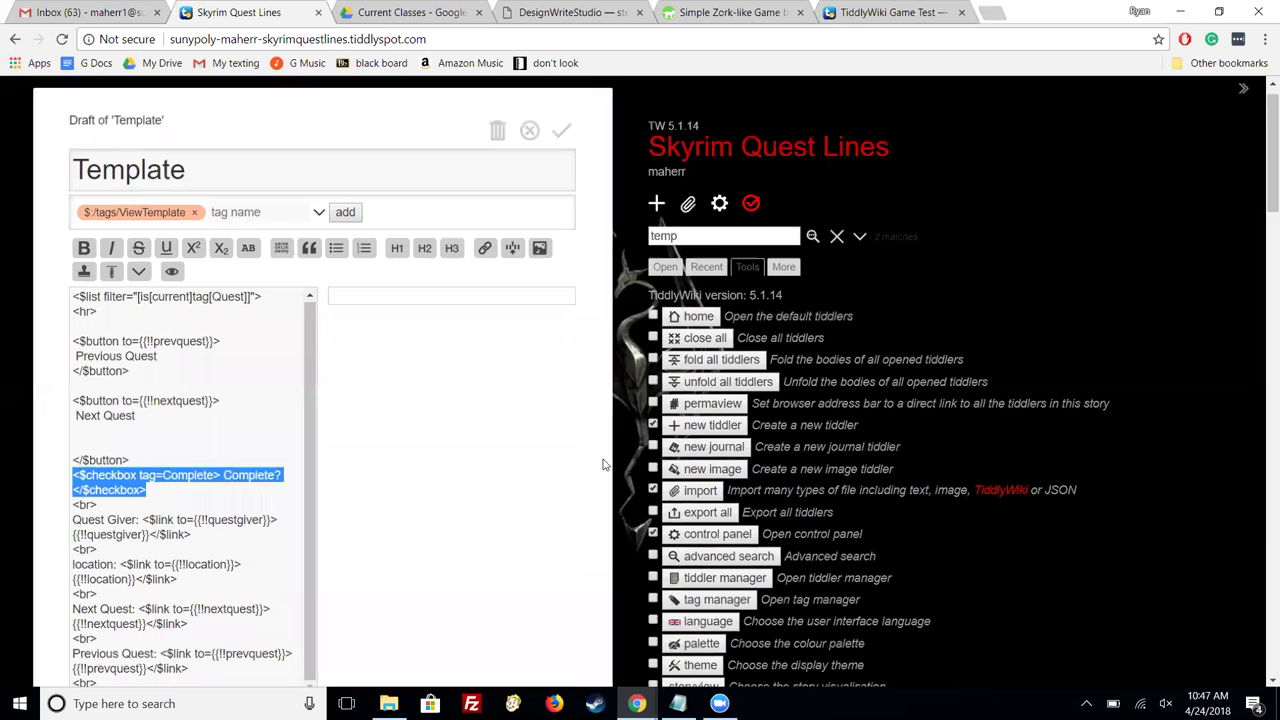
key(ctrl+plus)
key(ctrl+plus)
key(ctrl+plus)
key(ctrl+plus)
key(ctrl+plus)
key(ctrl+plus)
key(ctrl+plus)
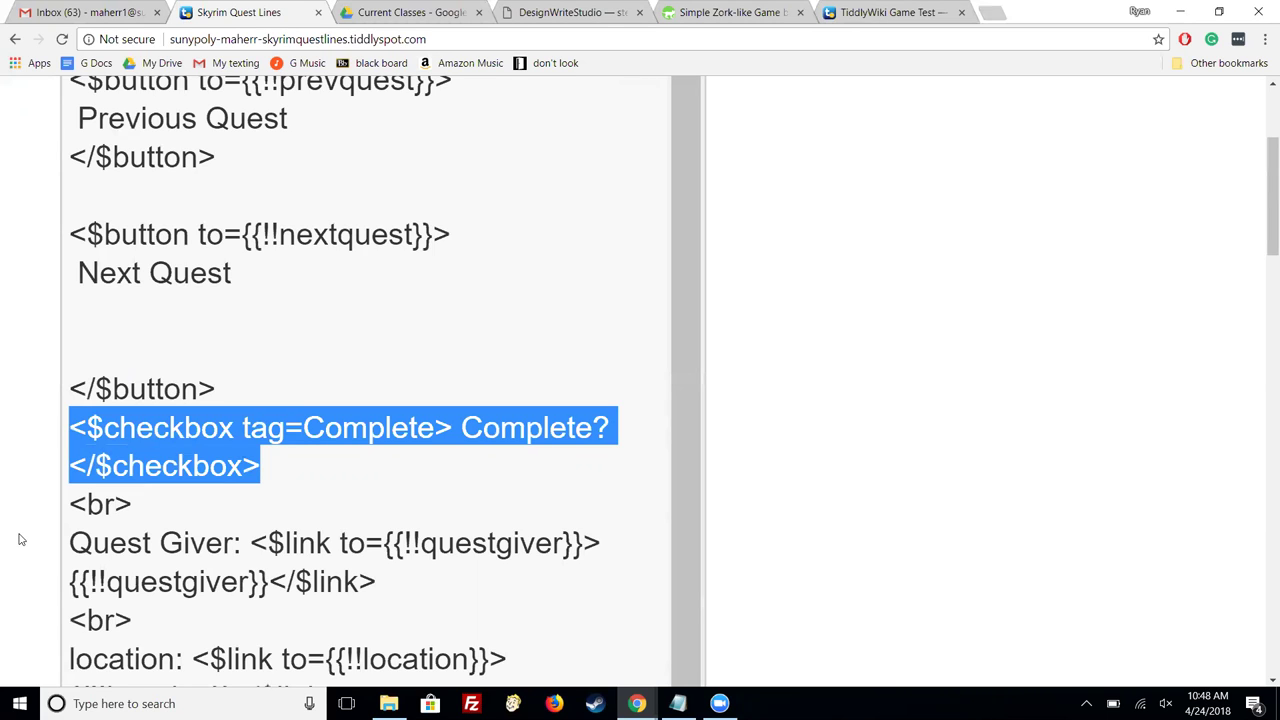
key(ctrl+minus)
key(ctrl+minus)
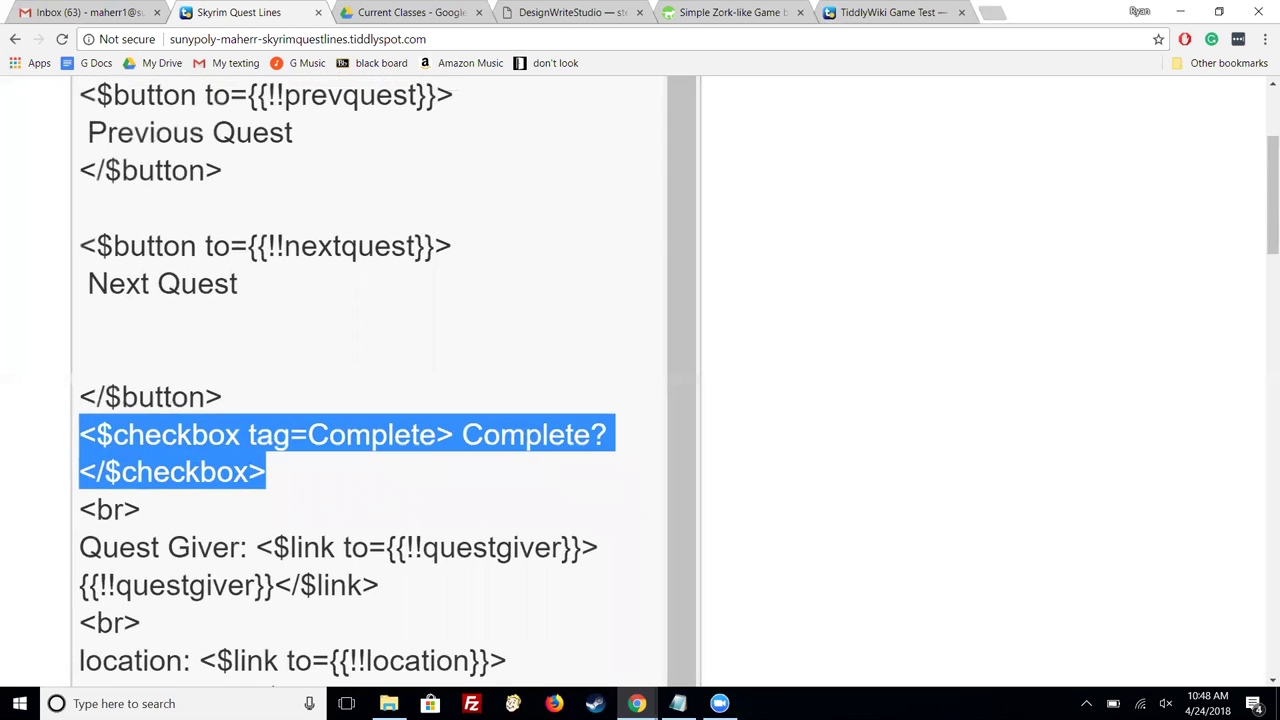
key(ctrl+minus)
key(ctrl+minus)
key(ctrl+minus)
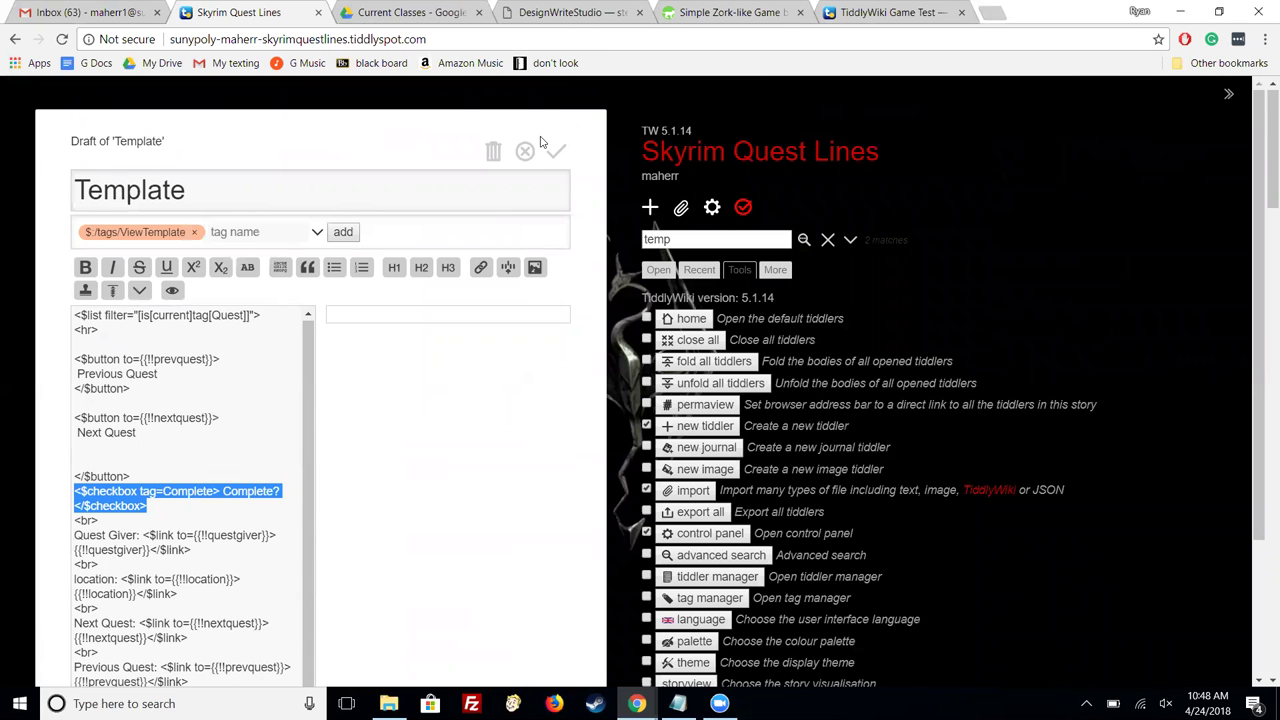
Step: Save the Template tiddler and mark the Message to Whiterun quest as complete
click(557, 149)
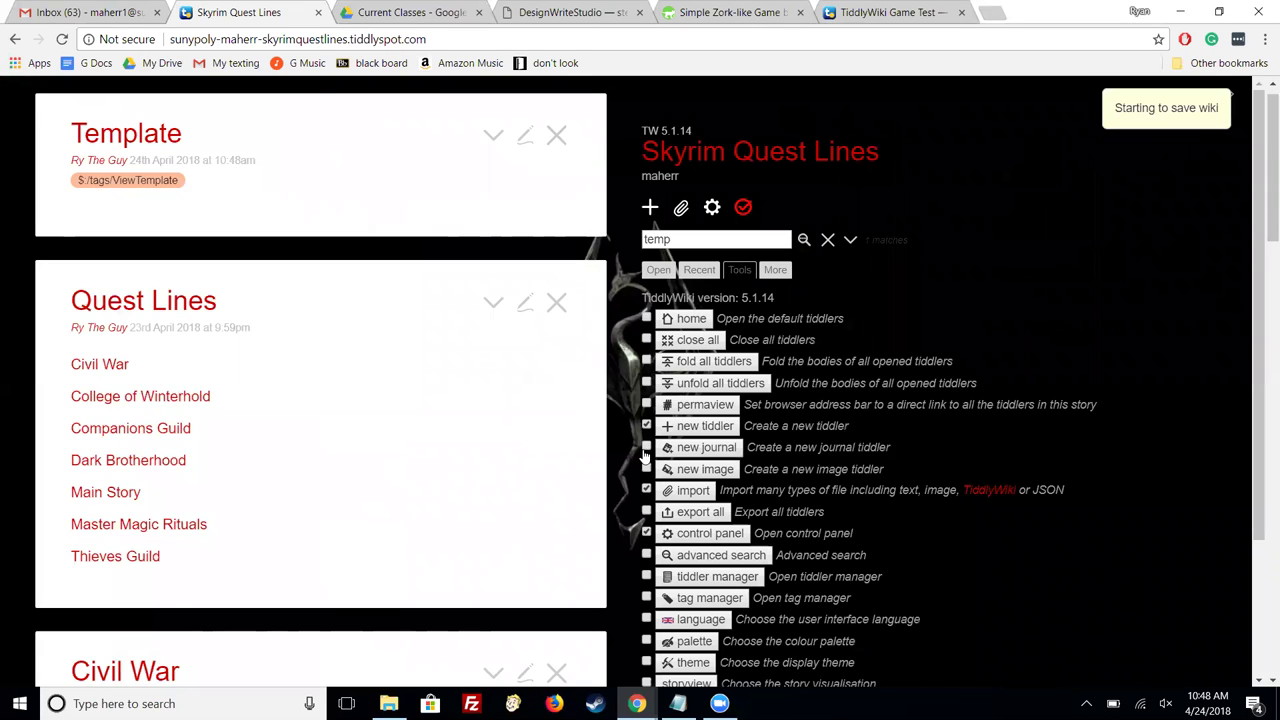
scroll(252, 373, down, 15)
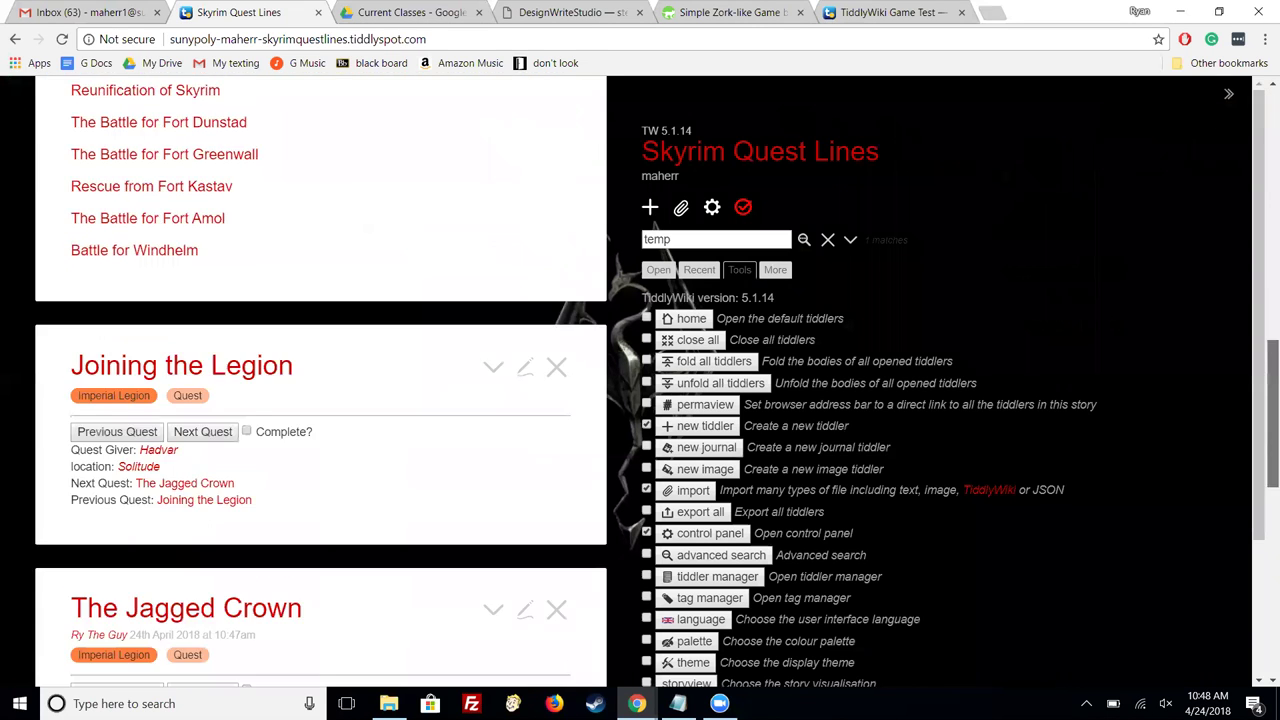
click(247, 369)
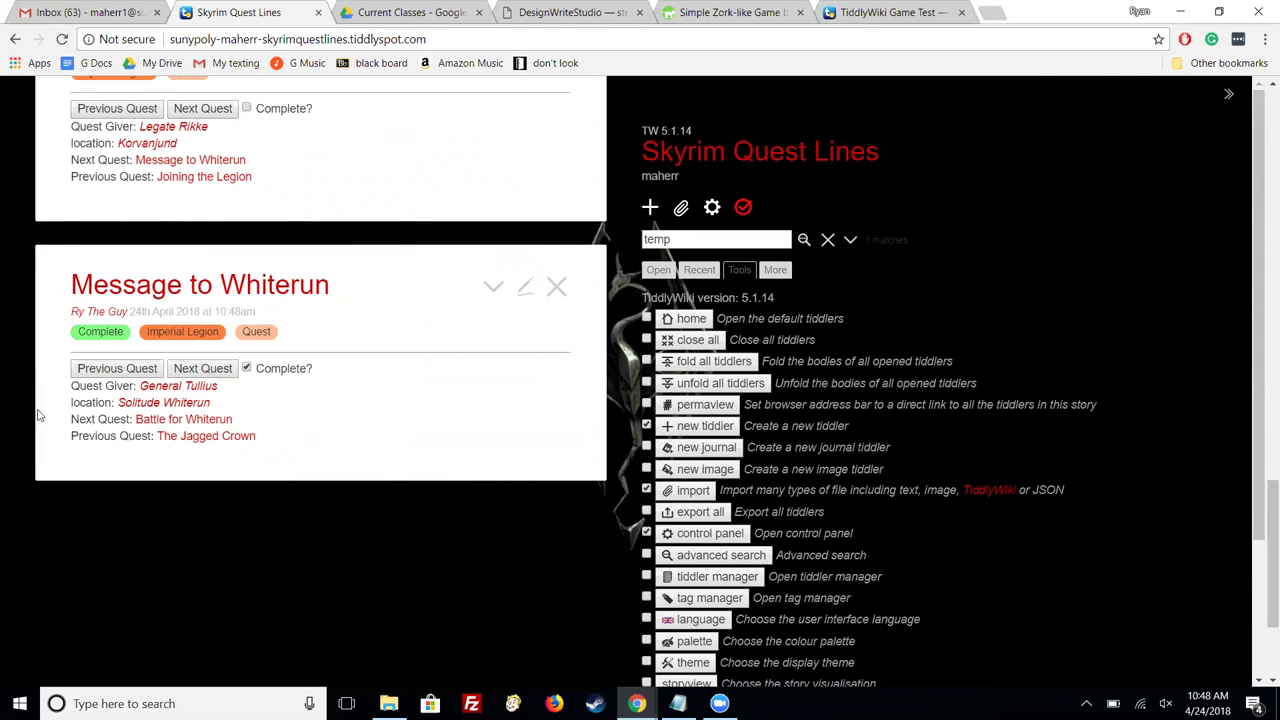
Step: Enlarge the page to examine the tags and complete checkbox of Message to Whiterun
key(ctrl+plus)
key(ctrl+plus)
key(ctrl+plus)
key(ctrl+plus)
key(ctrl+plus)
key(ctrl+plus)
key(ctrl+plus)
key(ctrl+plus)
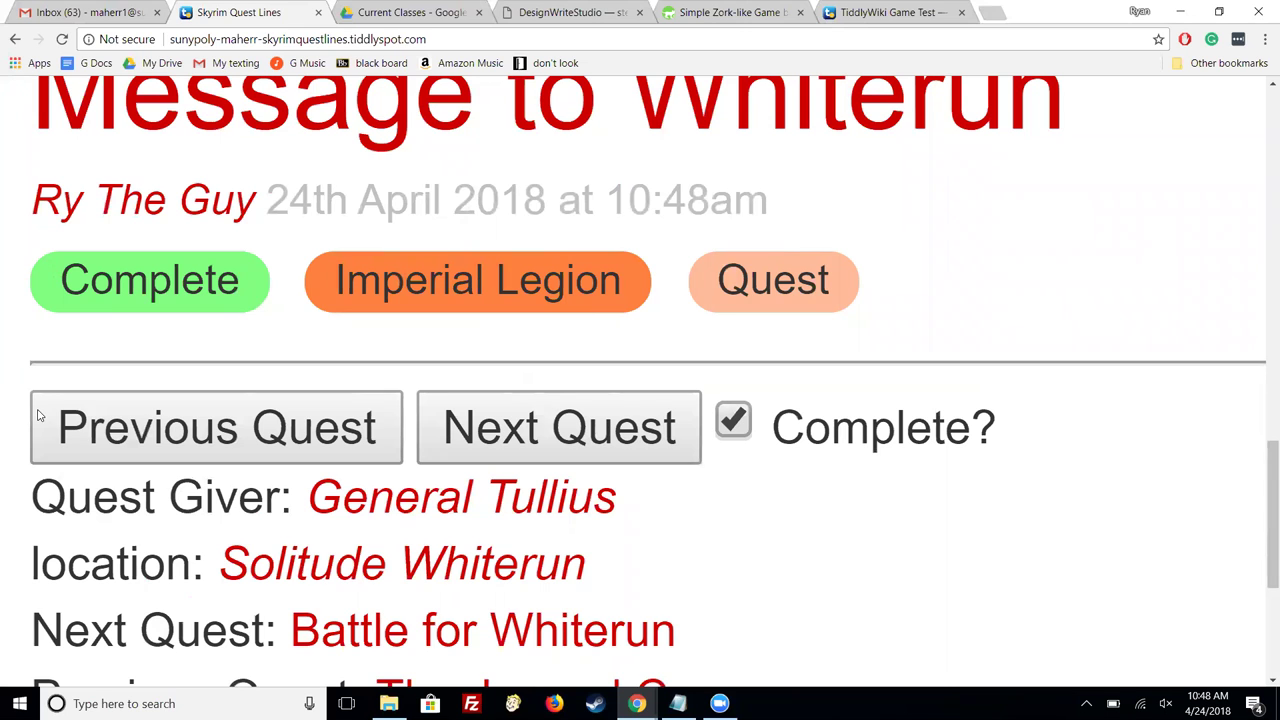
Step: Mark The Jagged Crown quest as complete and continue to its next quest, Message to Whiterun
key(ctrl+minus)
key(ctrl+minus)
key(ctrl+minus)
key(ctrl+minus)
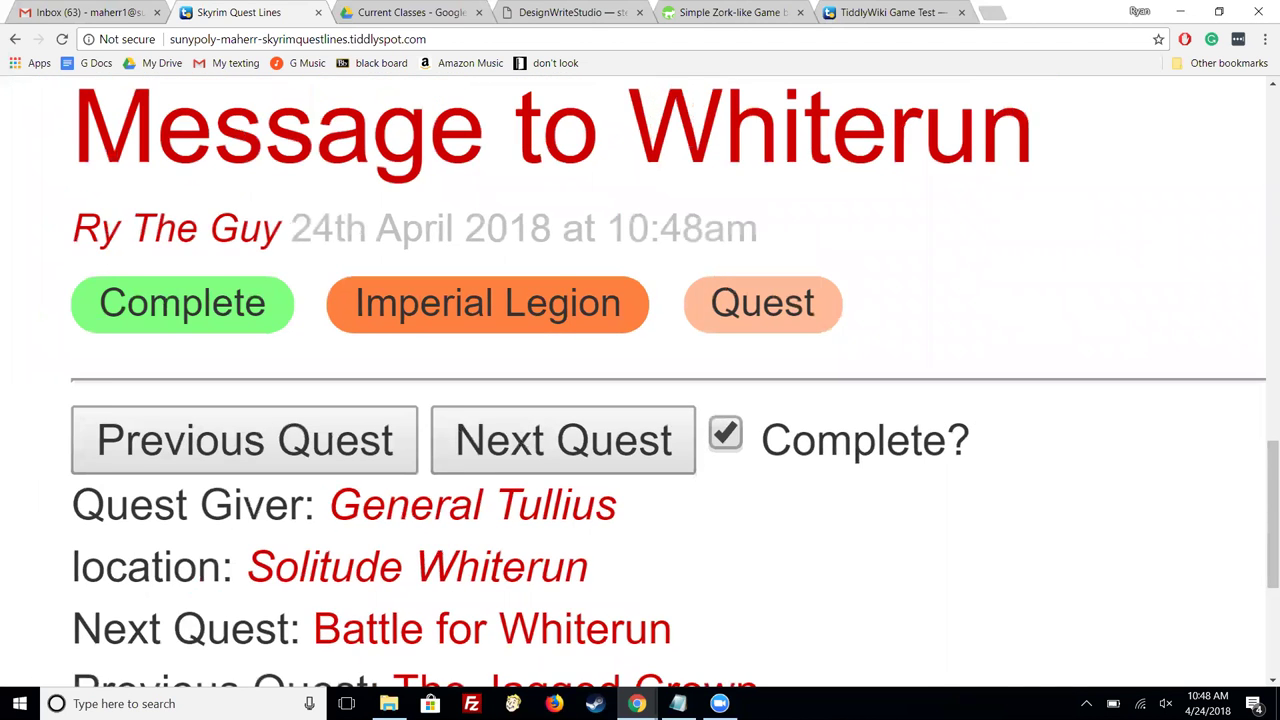
key(ctrl+minus)
key(ctrl+minus)
key(ctrl+minus)
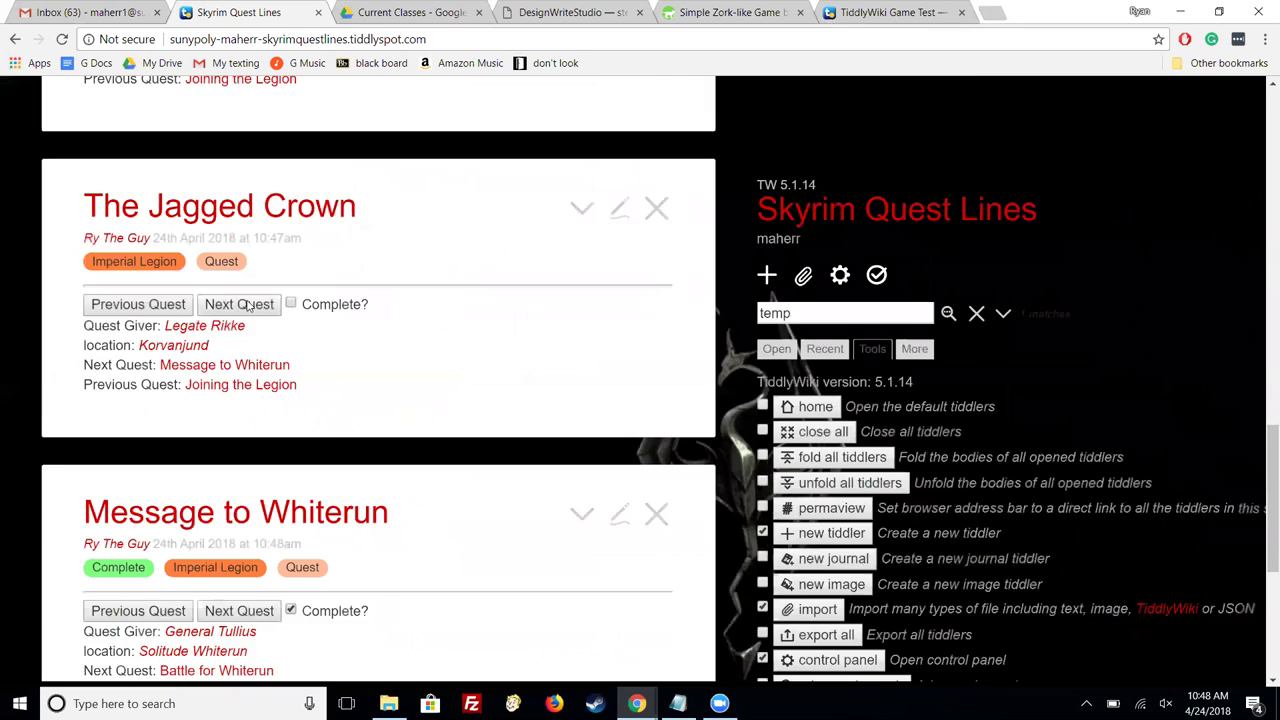
key(ctrl+minus)
click(253, 291)
click(224, 298)
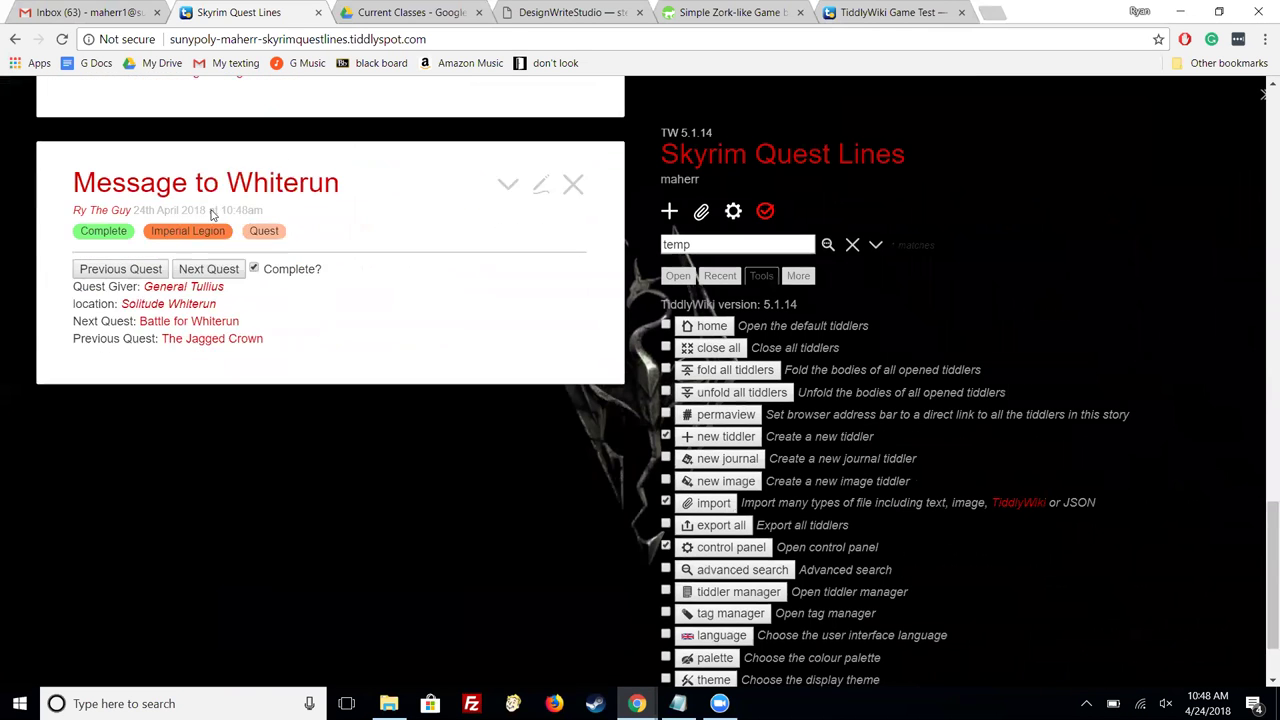
Step: Advance through Battle for Whiterun and Reunification of Skyrim to A False Front, marking the first two quests as complete
click(237, 222)
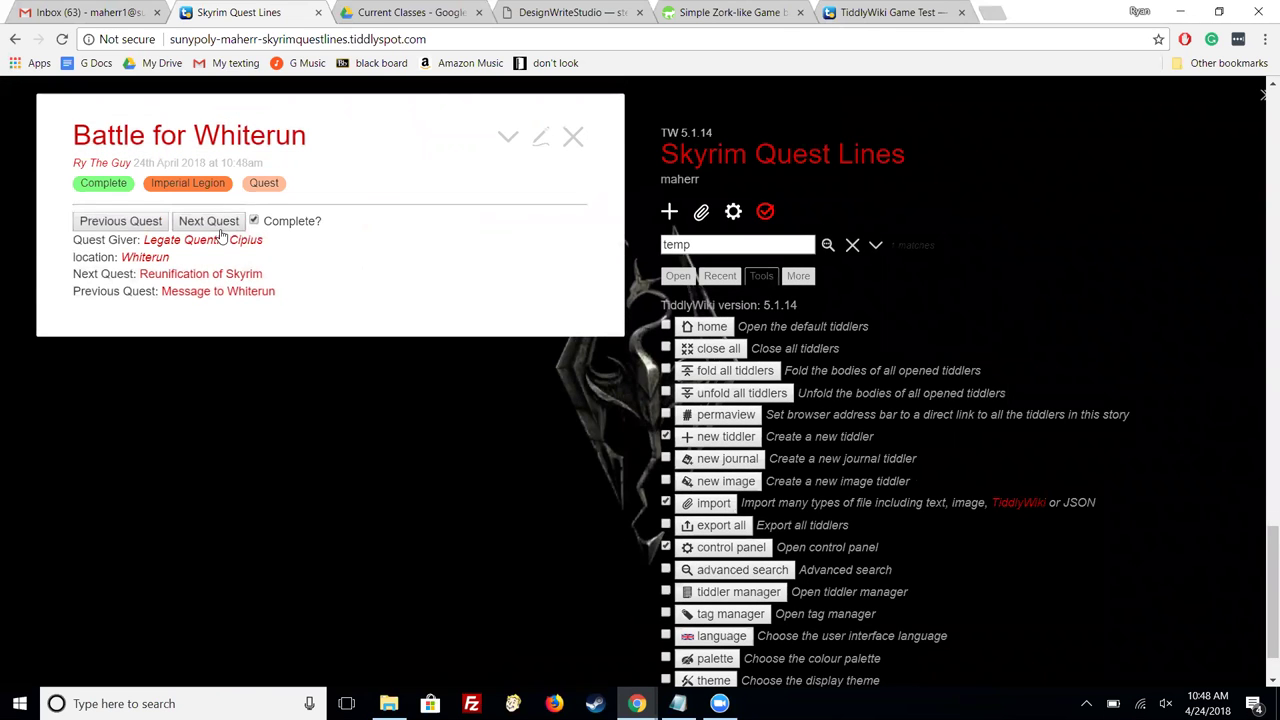
click(225, 222)
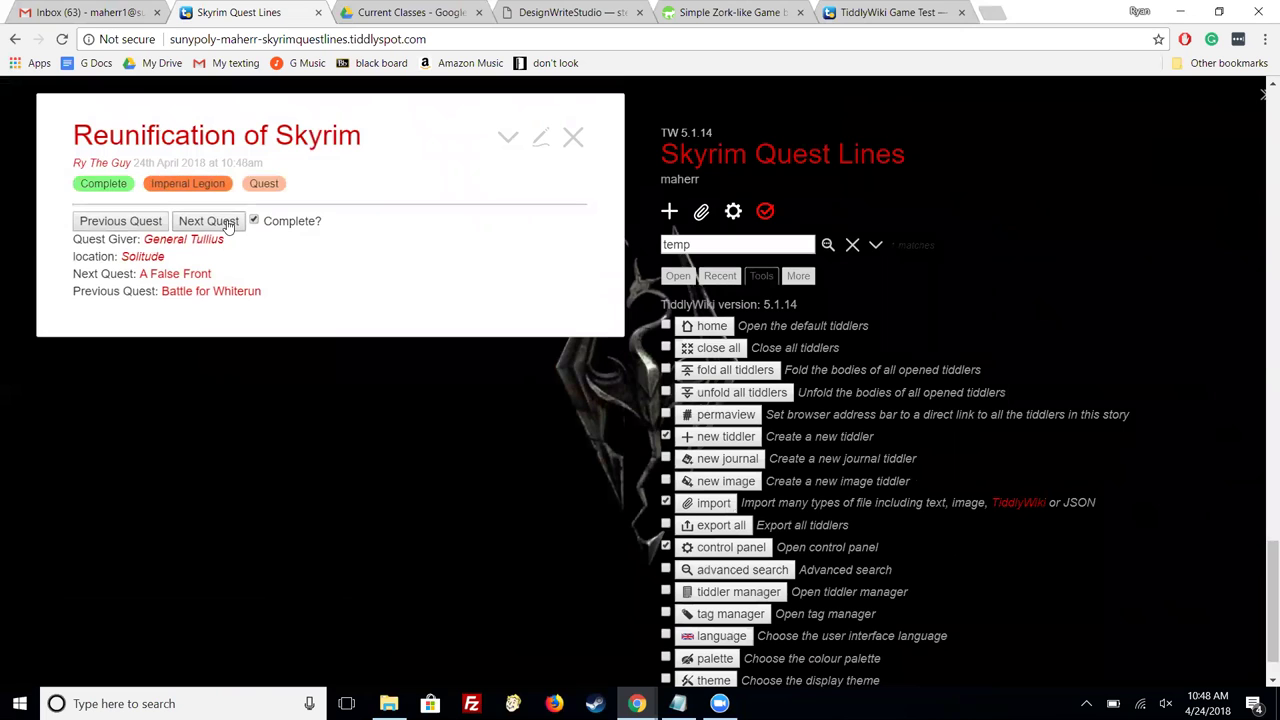
click(228, 222)
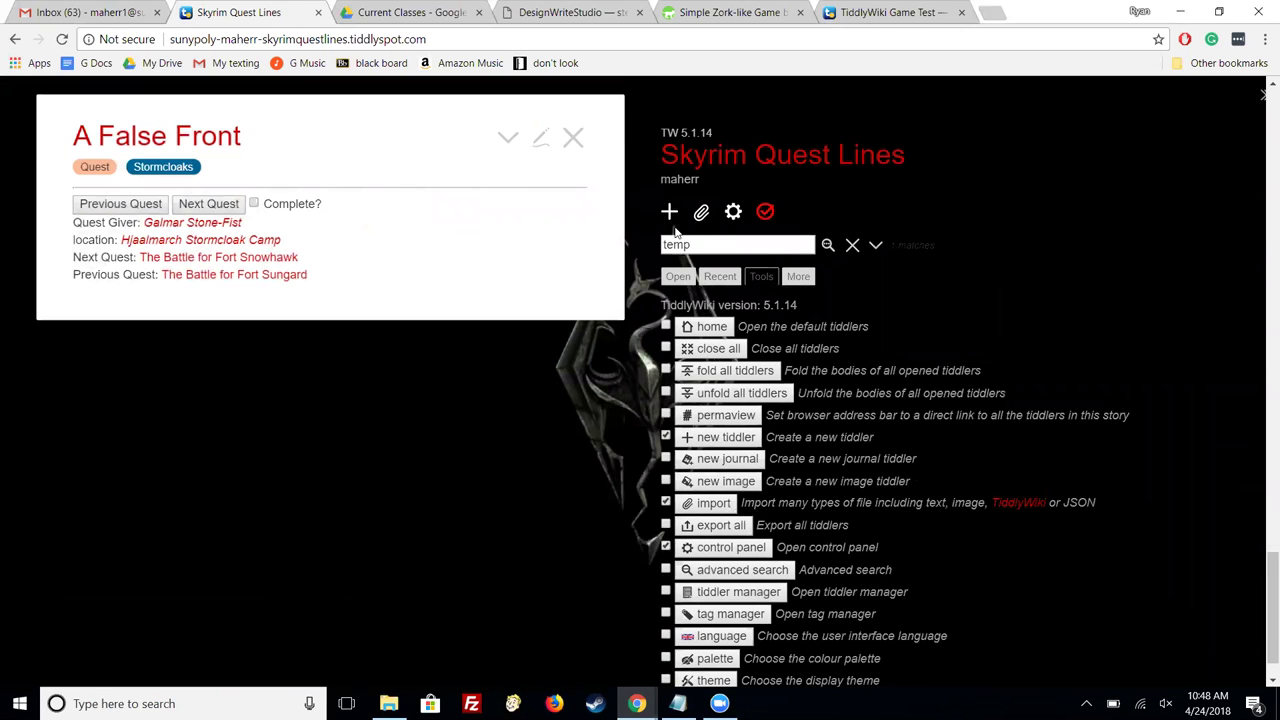
Step: Enable the home tool so its button is added to the sidebar's icon row
click(665, 326)
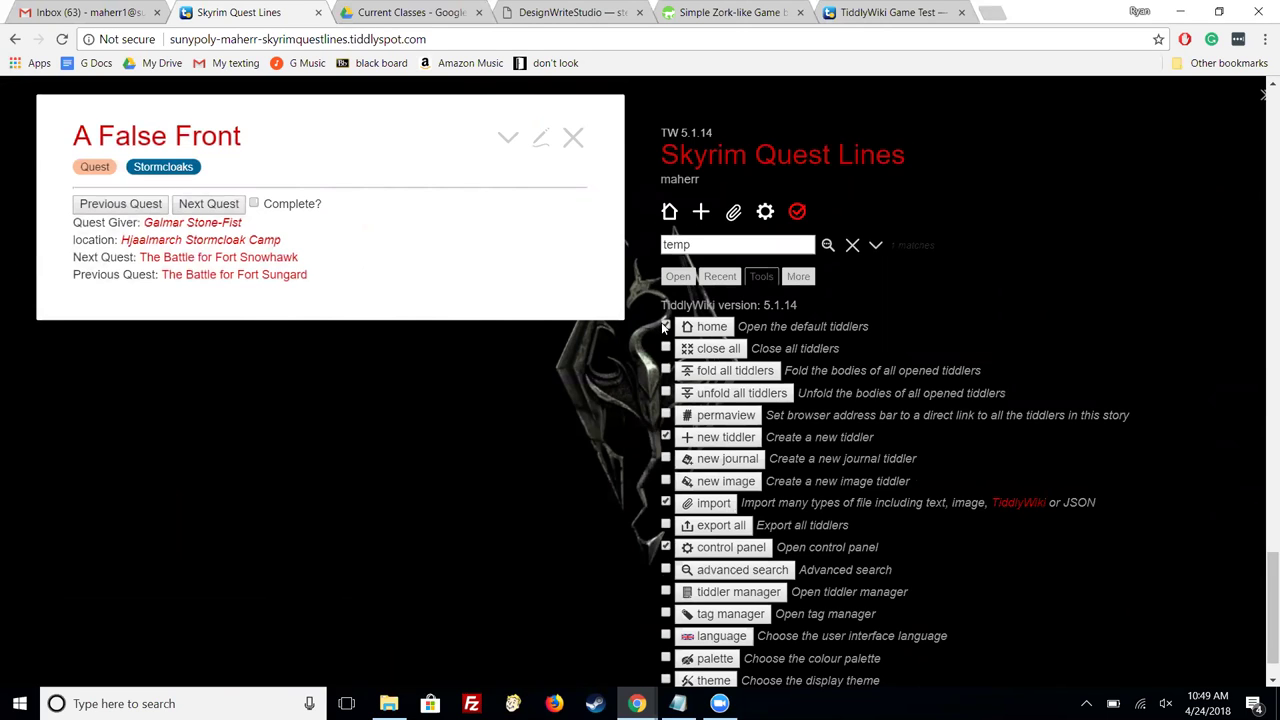
click(665, 326)
click(665, 326)
Step: Step forward through the Stormcloaks quests from A False Front to Battle for Solitude
click(195, 205)
click(195, 205)
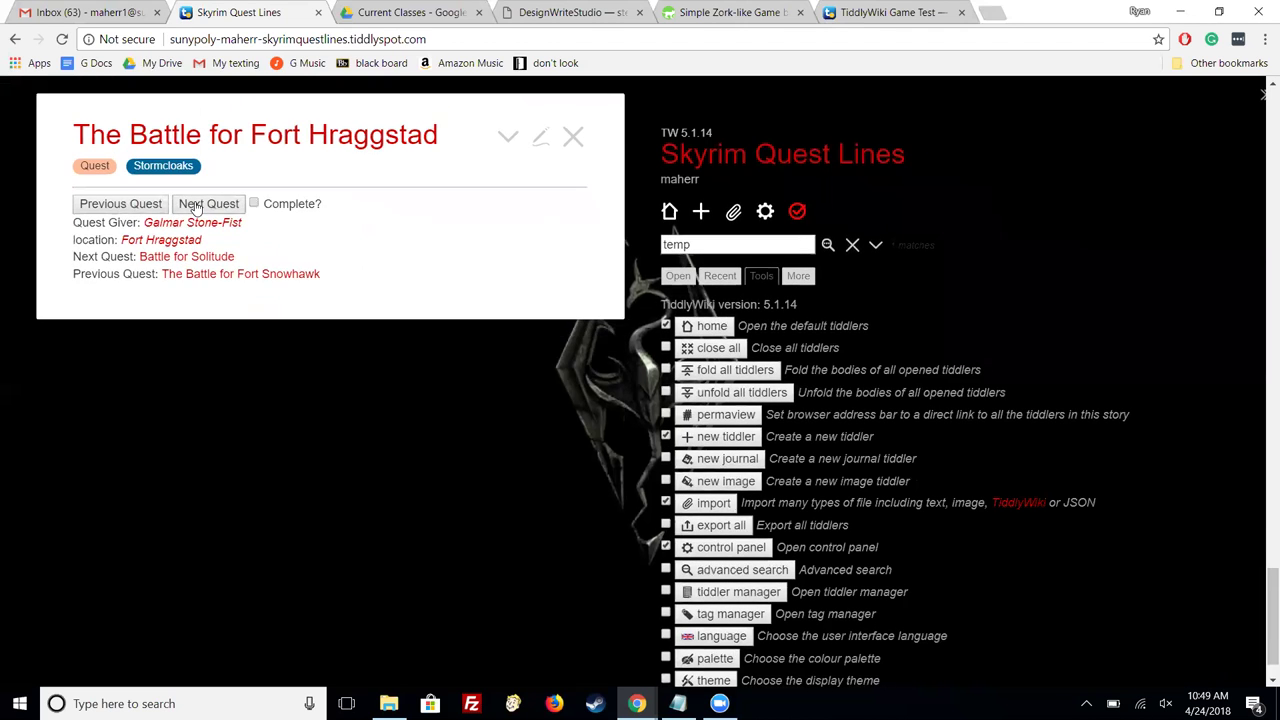
click(195, 205)
click(195, 205)
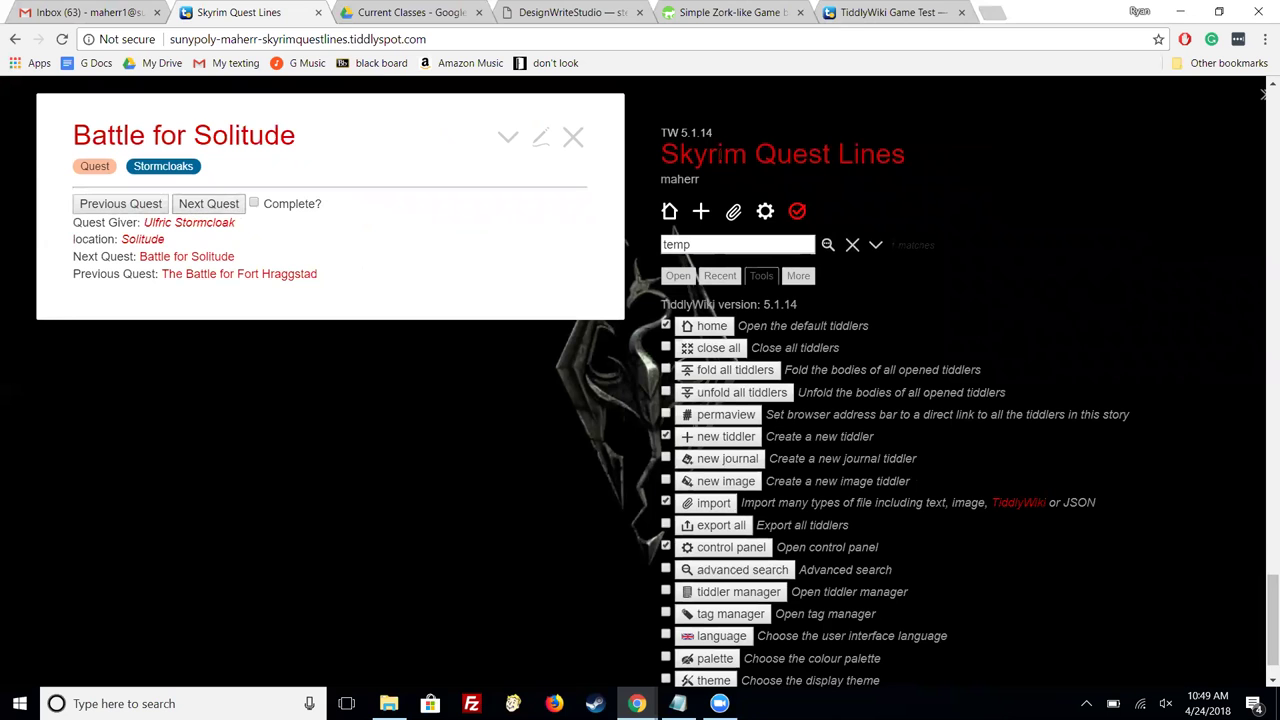
Step: Close all the open quest tiddlers from Battle for Solitude back to Joining the Legion, keeping the Imperial Legion tiddler open
click(572, 136)
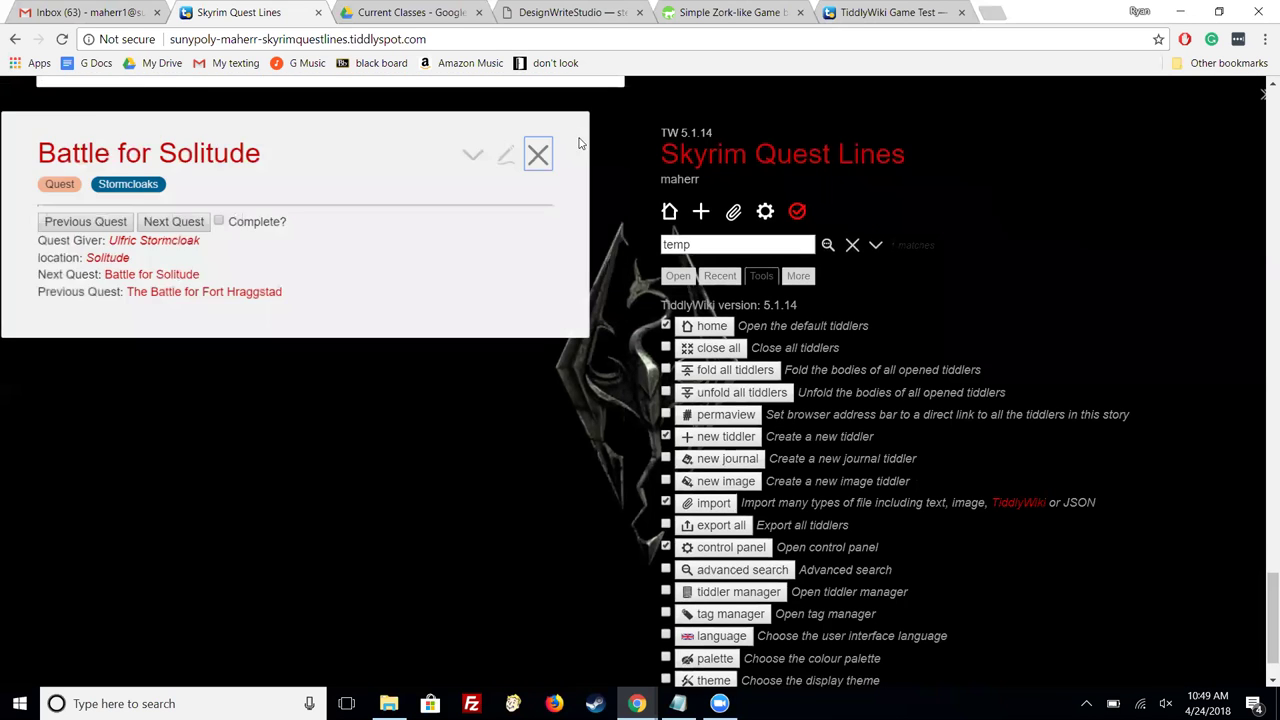
click(573, 118)
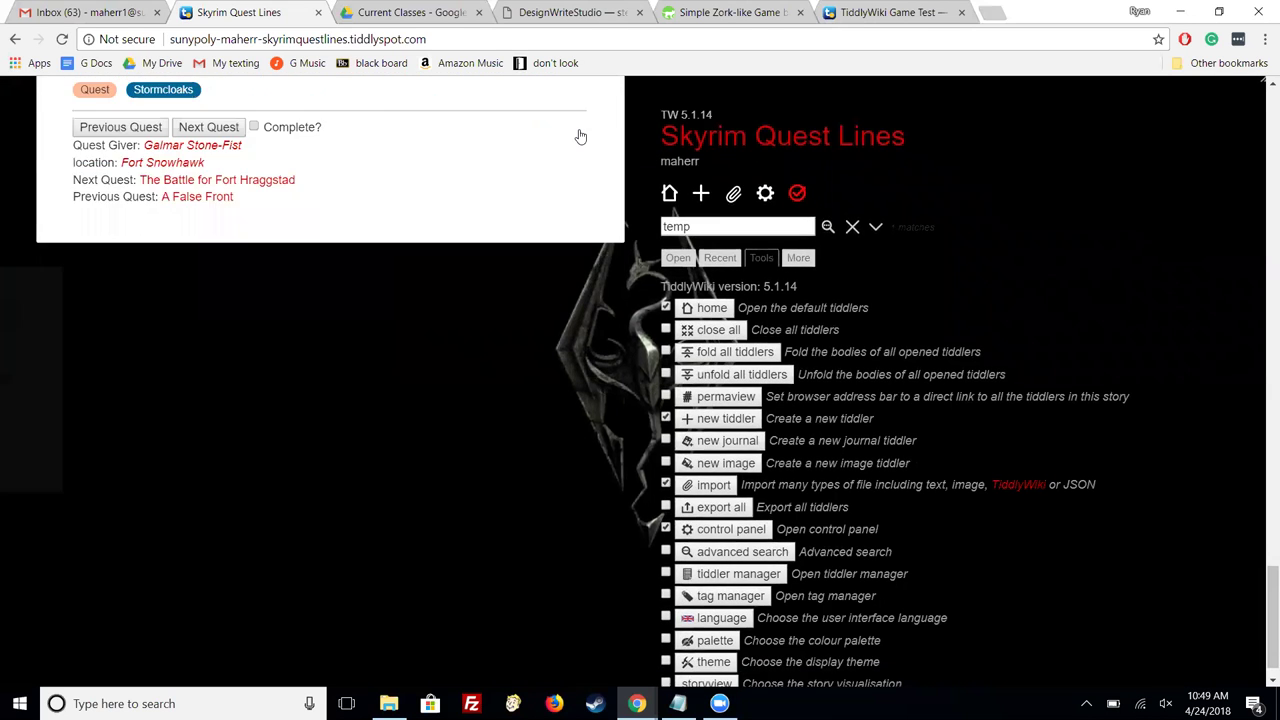
click(576, 128)
click(574, 123)
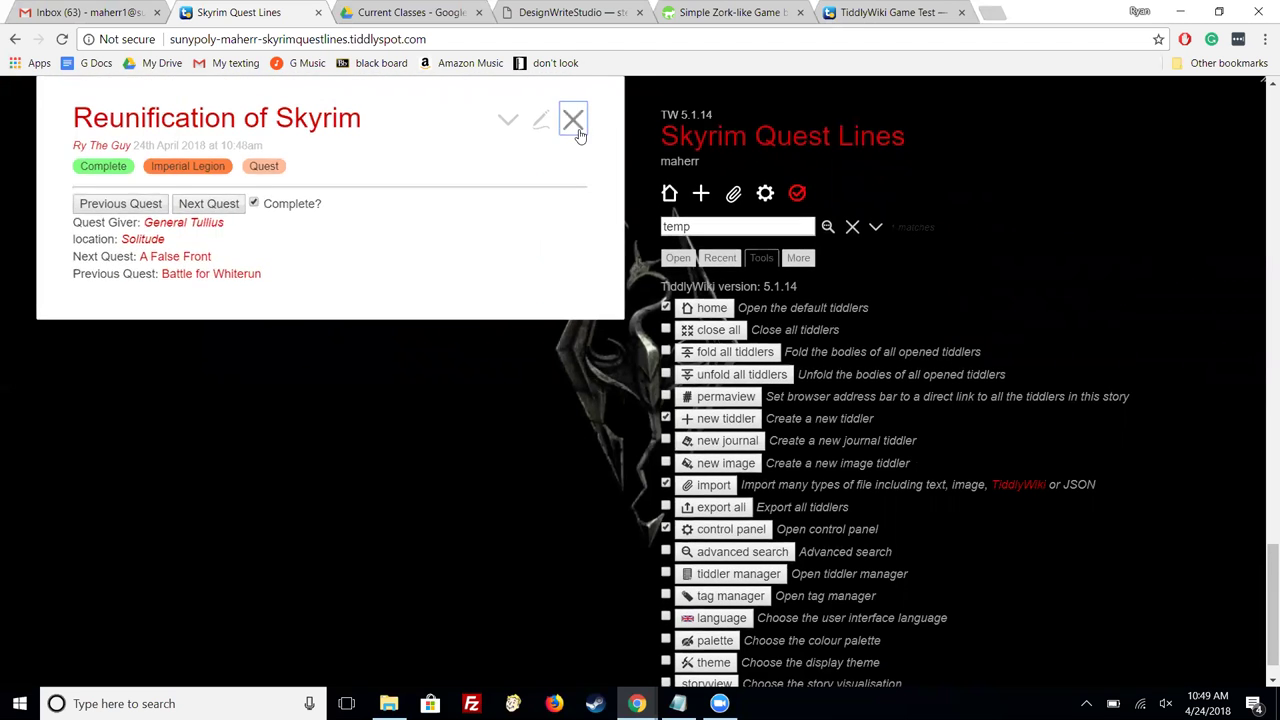
click(576, 128)
click(576, 128)
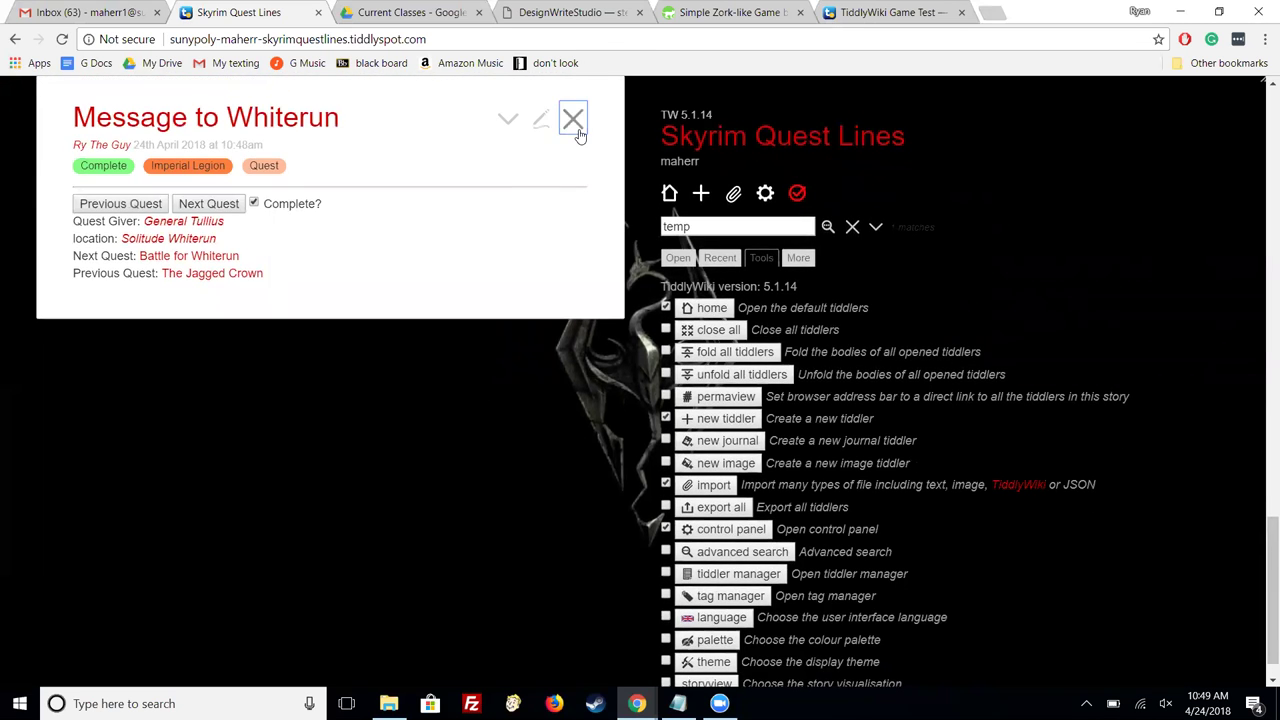
click(576, 128)
click(576, 130)
click(576, 130)
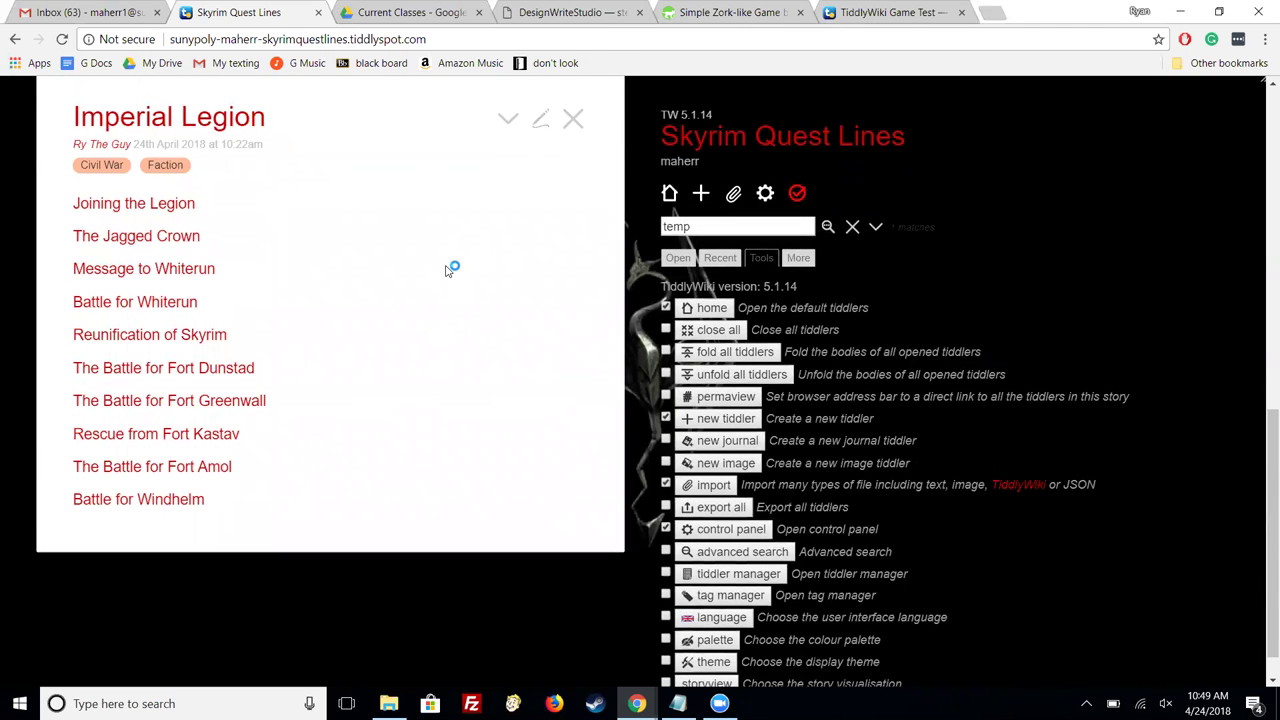
Step: Open the College of Winterhold, Companions Guild and Dark Brotherhood tiddlers from the Quest Lines list
scroll(447, 270, up, 8)
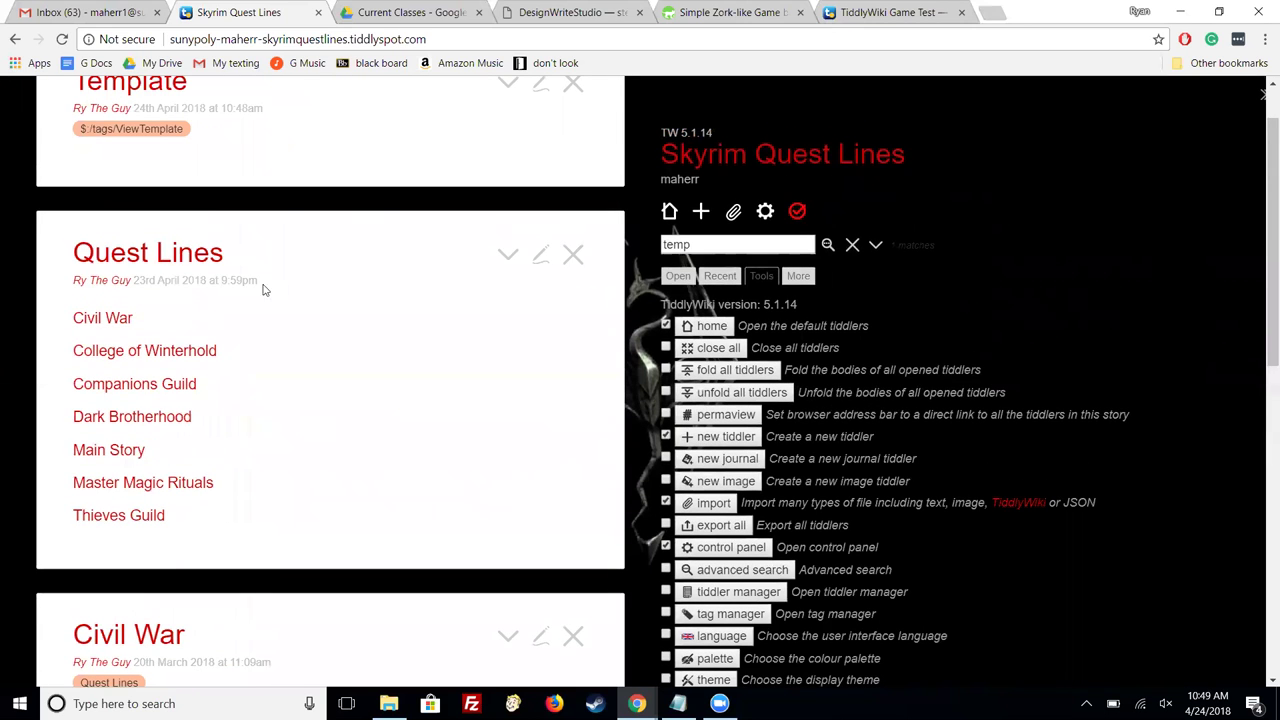
click(181, 344)
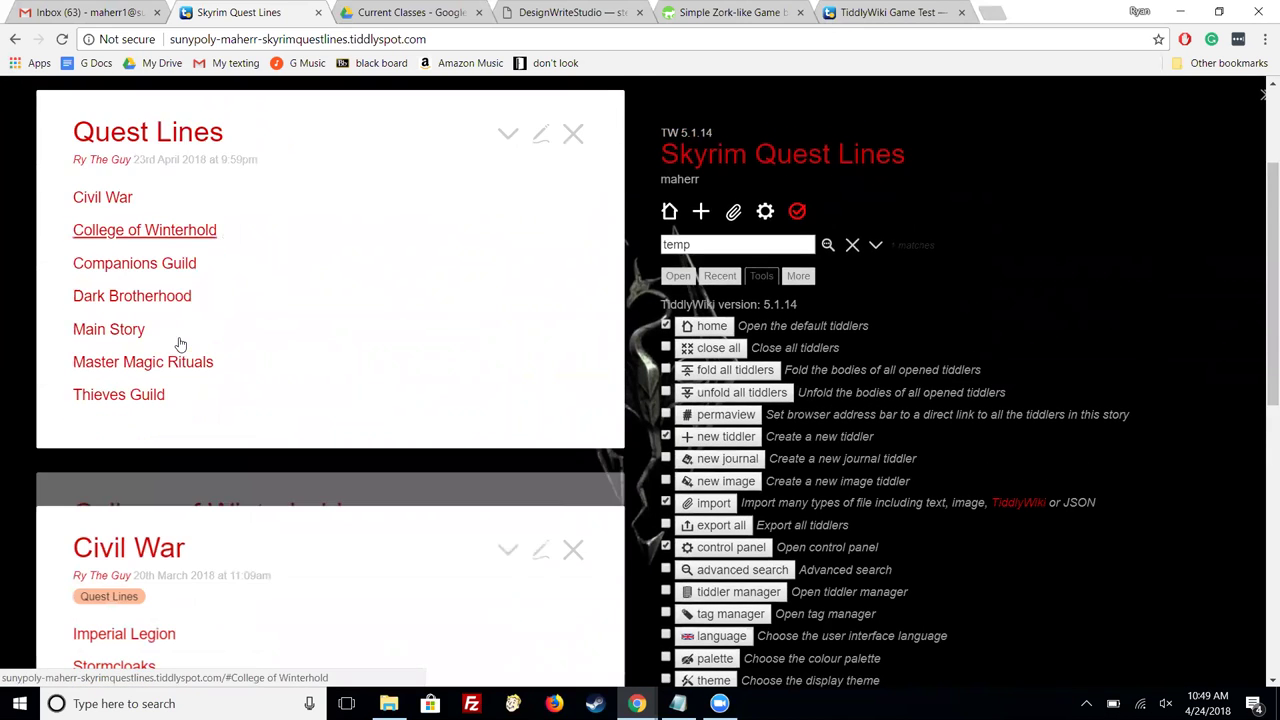
scroll(354, 305, up, 4)
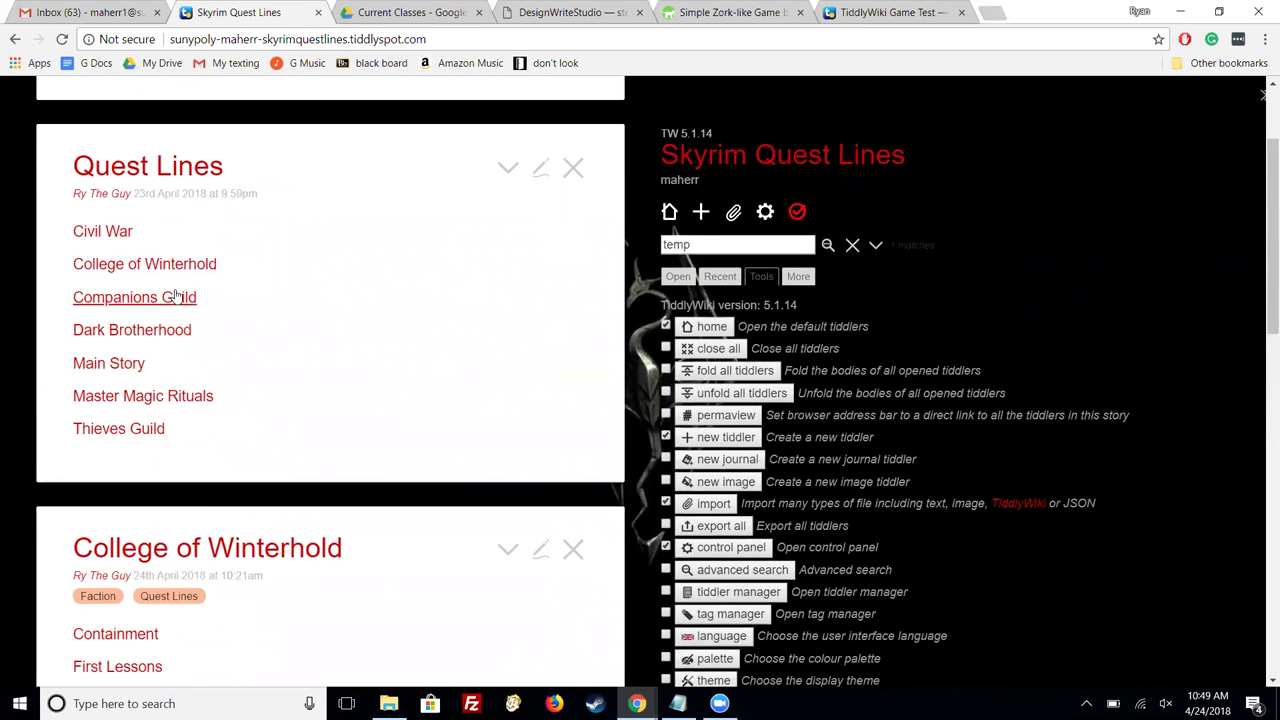
click(175, 296)
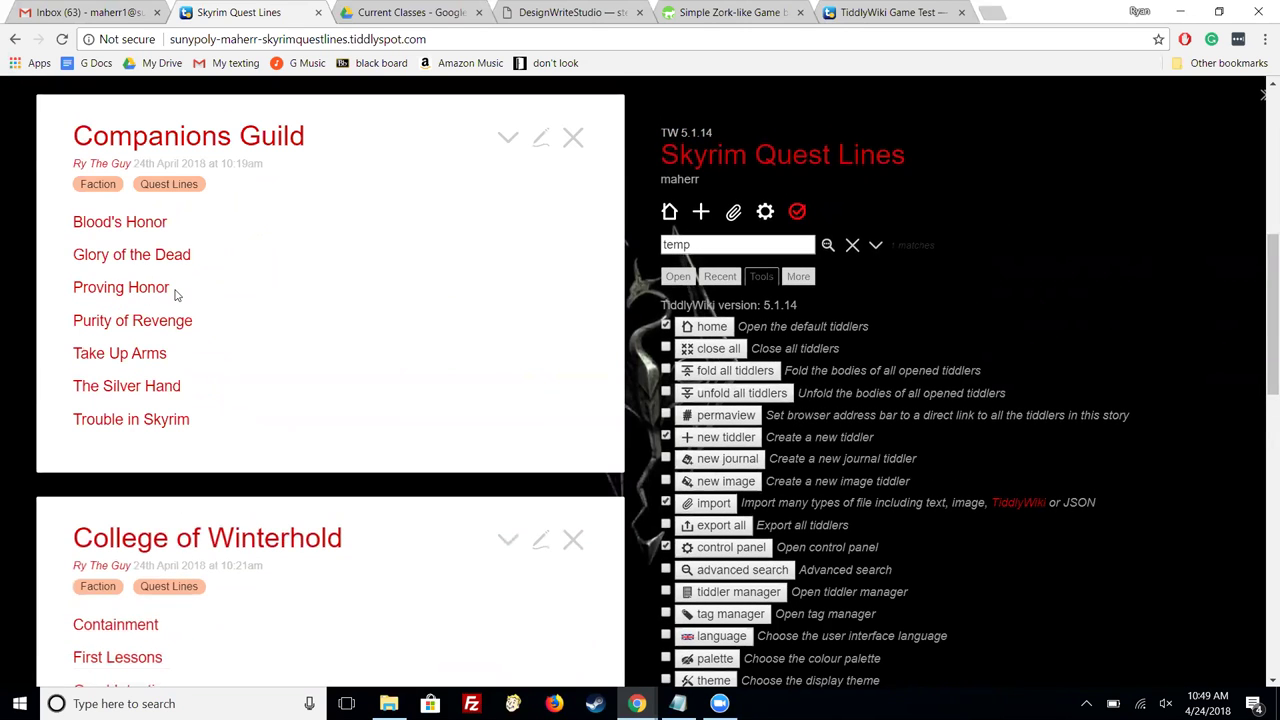
scroll(175, 294, up, 4)
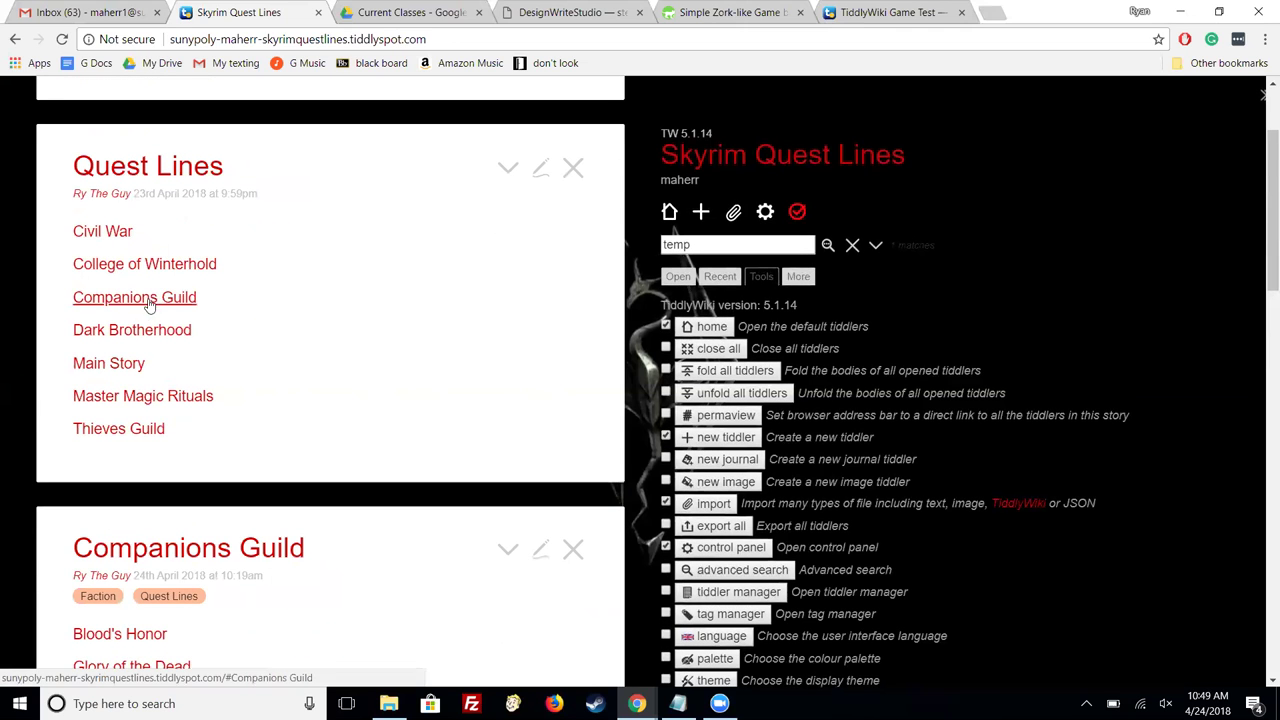
click(140, 330)
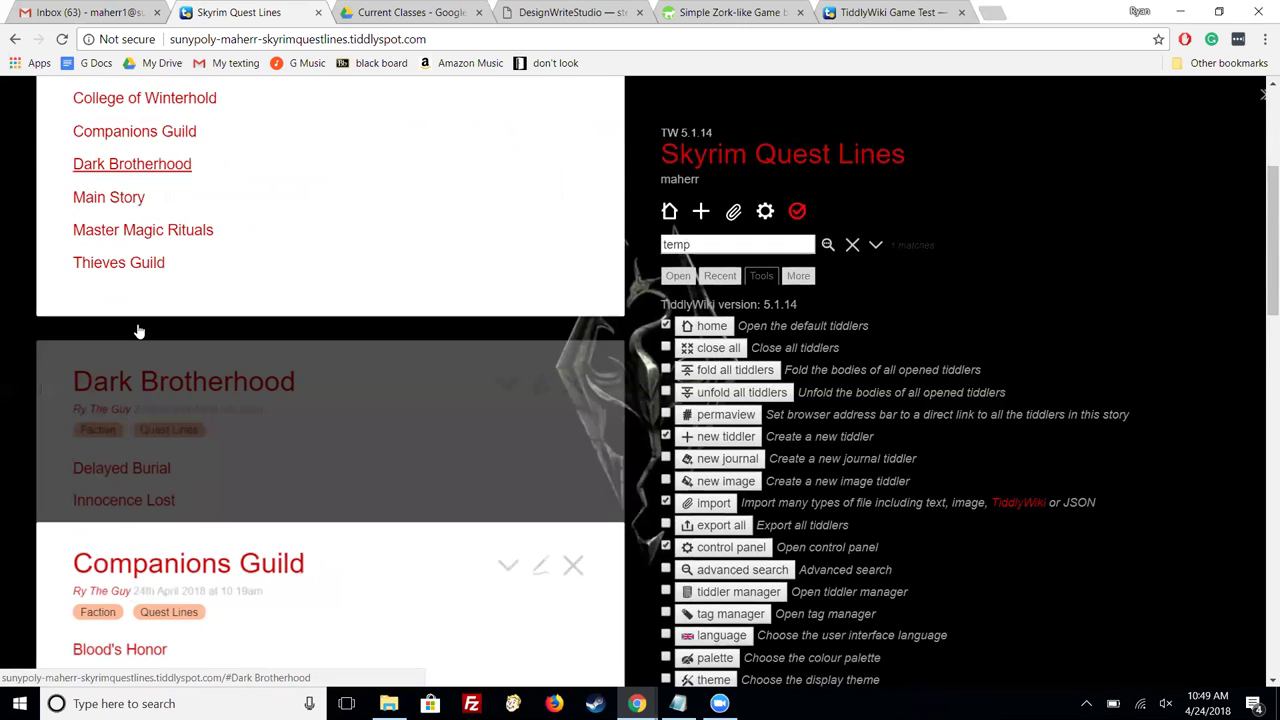
Step: Open the Main Story tiddler from the Quest Lines list and open its Unbound quest
scroll(140, 325, up, 2)
scroll(140, 330, up, 4)
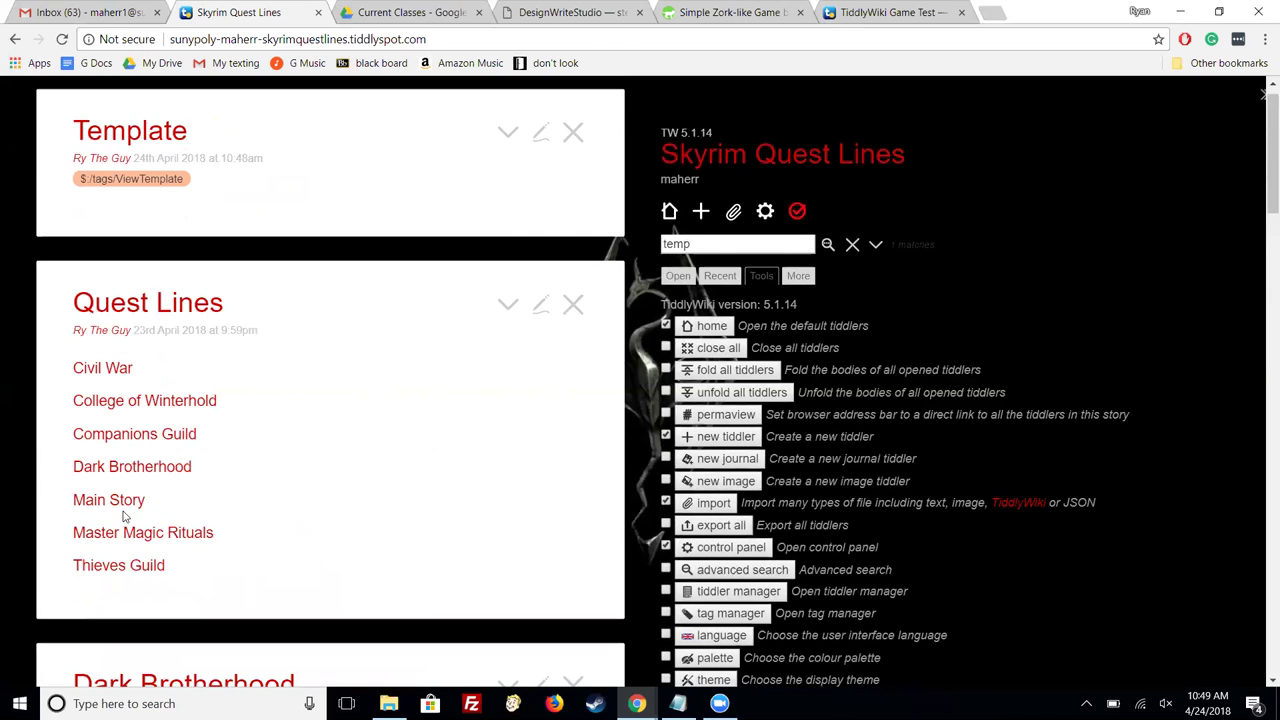
click(103, 500)
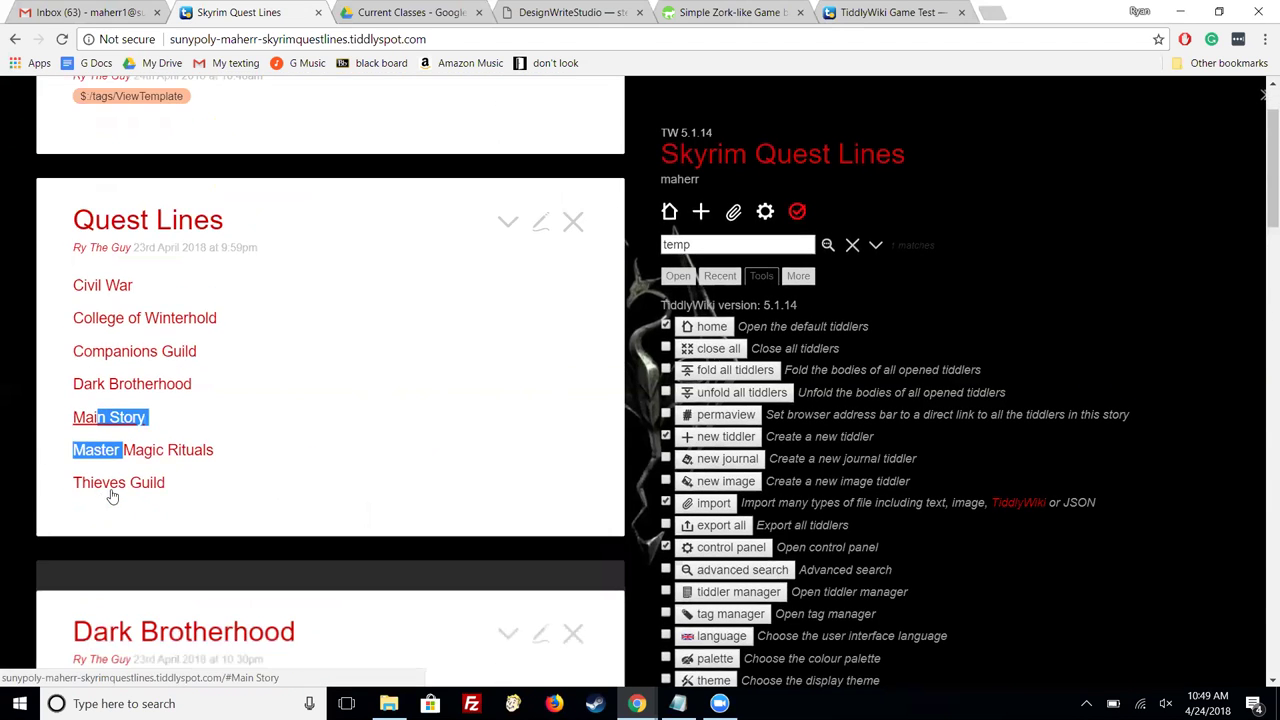
scroll(289, 406, down, 4)
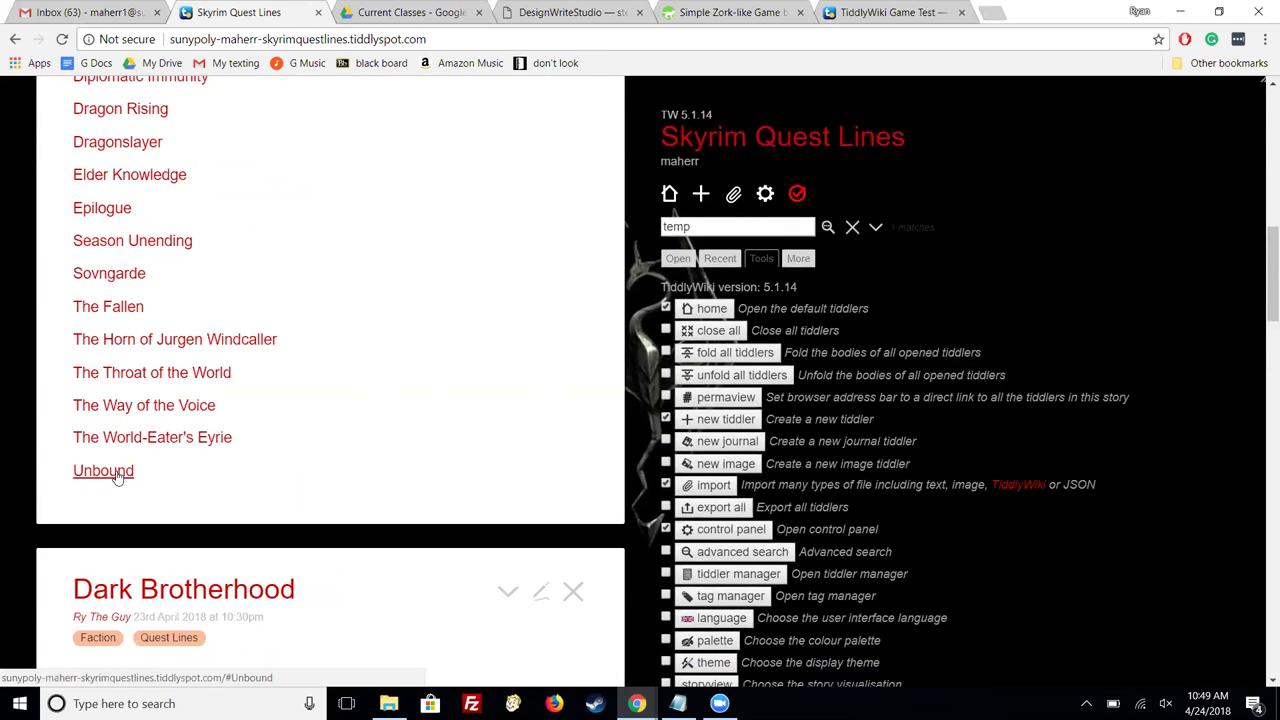
click(117, 476)
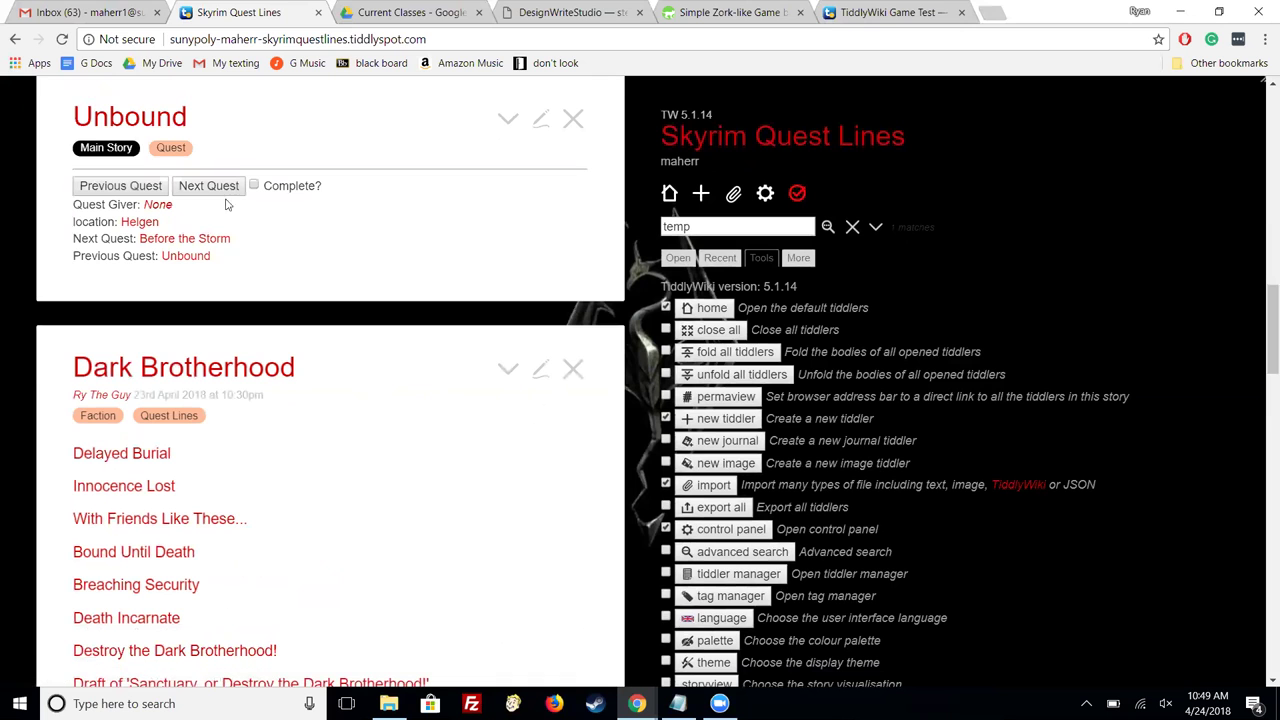
Step: Step forward through the Main Story quests from Unbound to Epilogue, and return to the wiki's default tiddlers
click(213, 201)
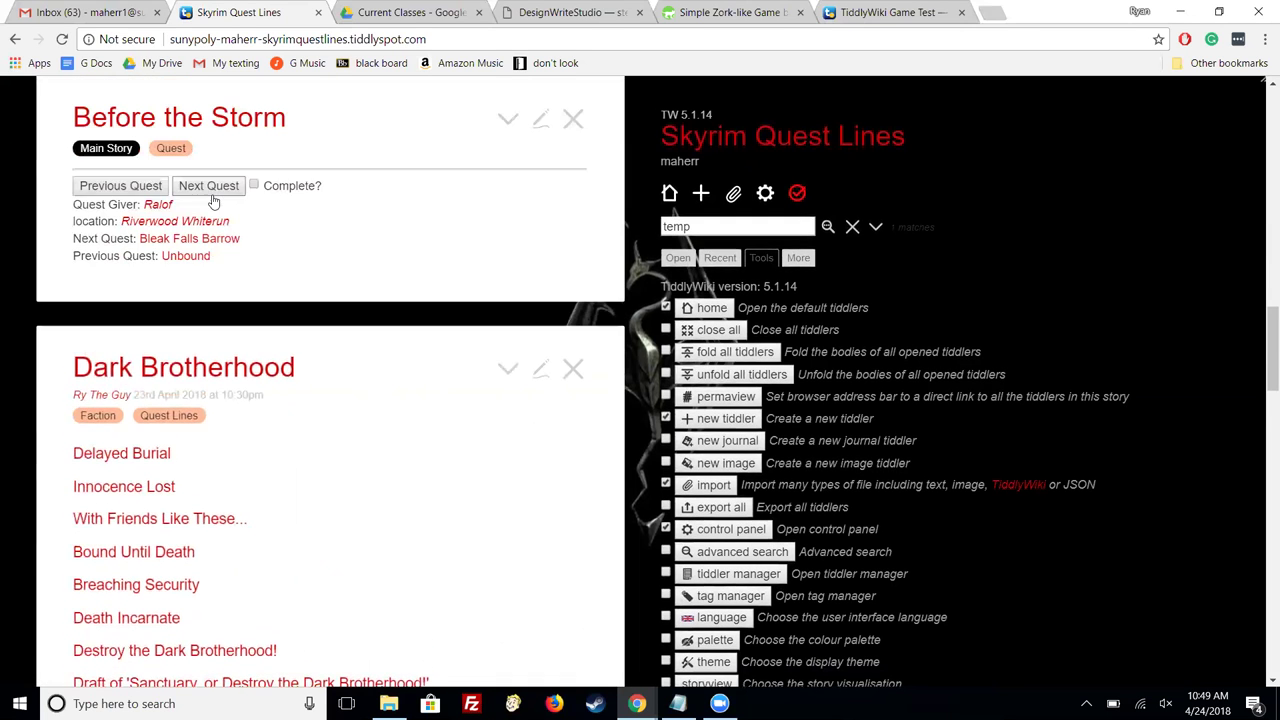
click(213, 201)
click(212, 197)
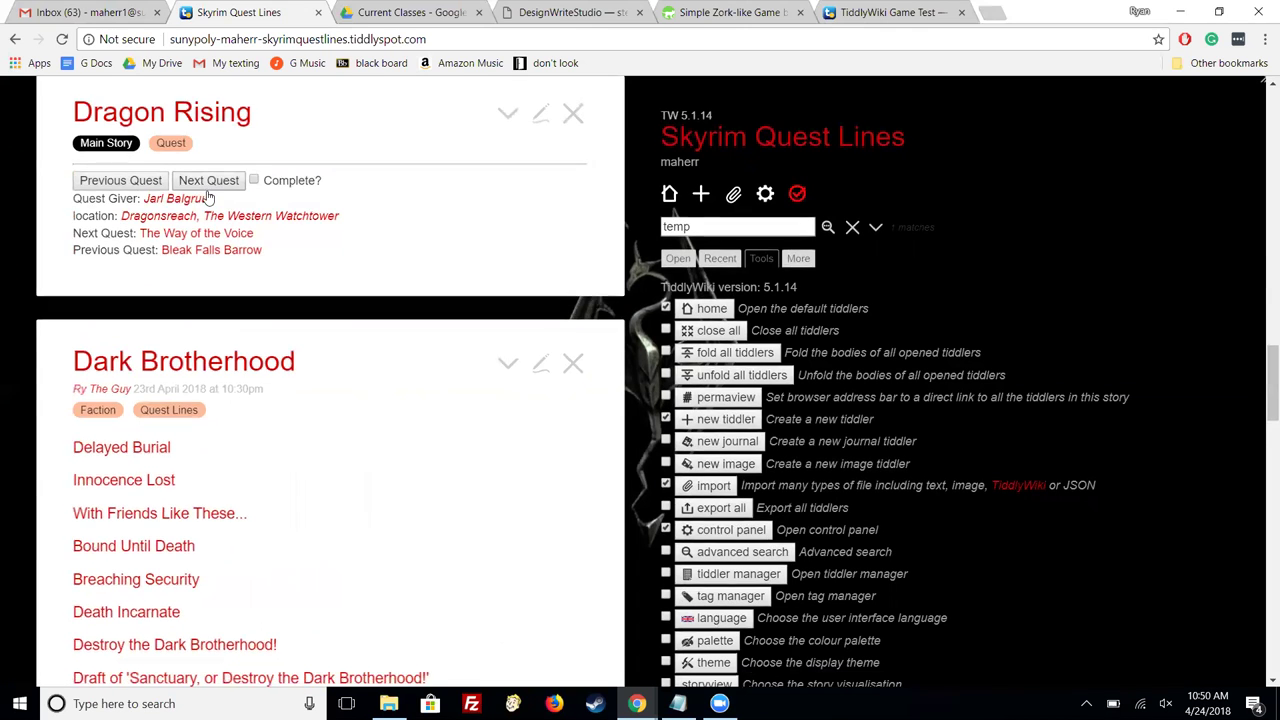
click(208, 187)
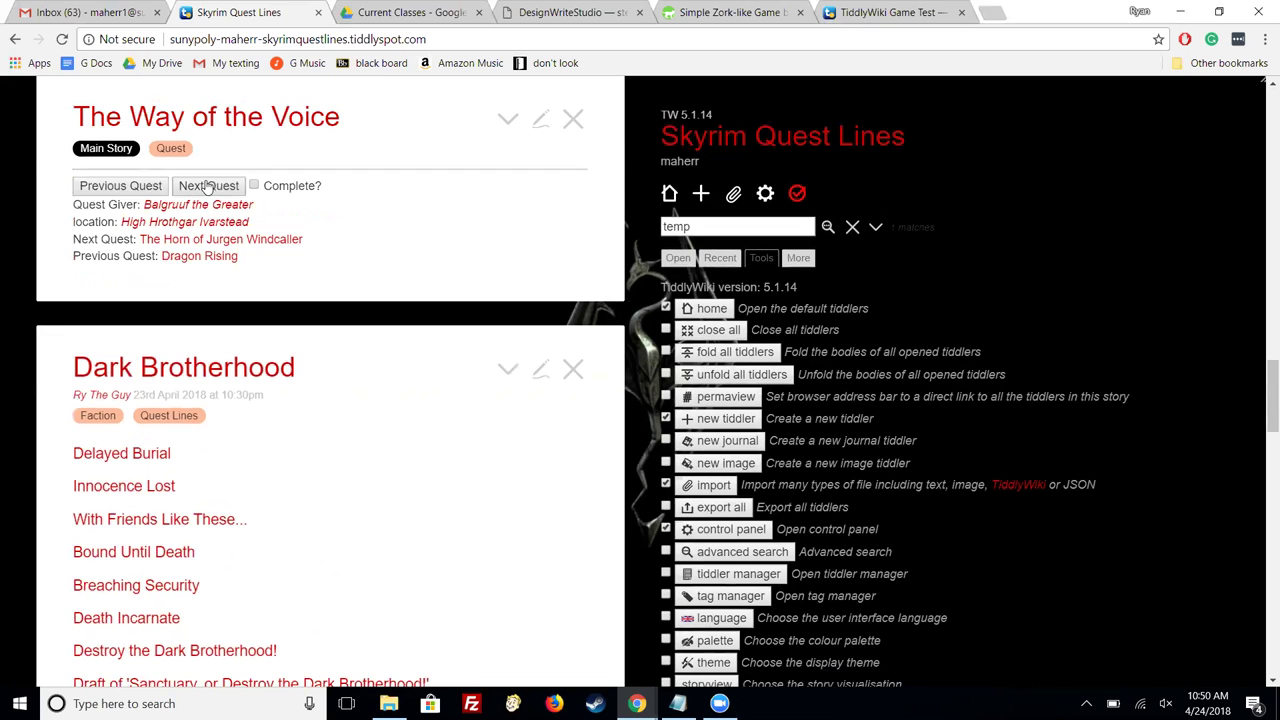
click(207, 187)
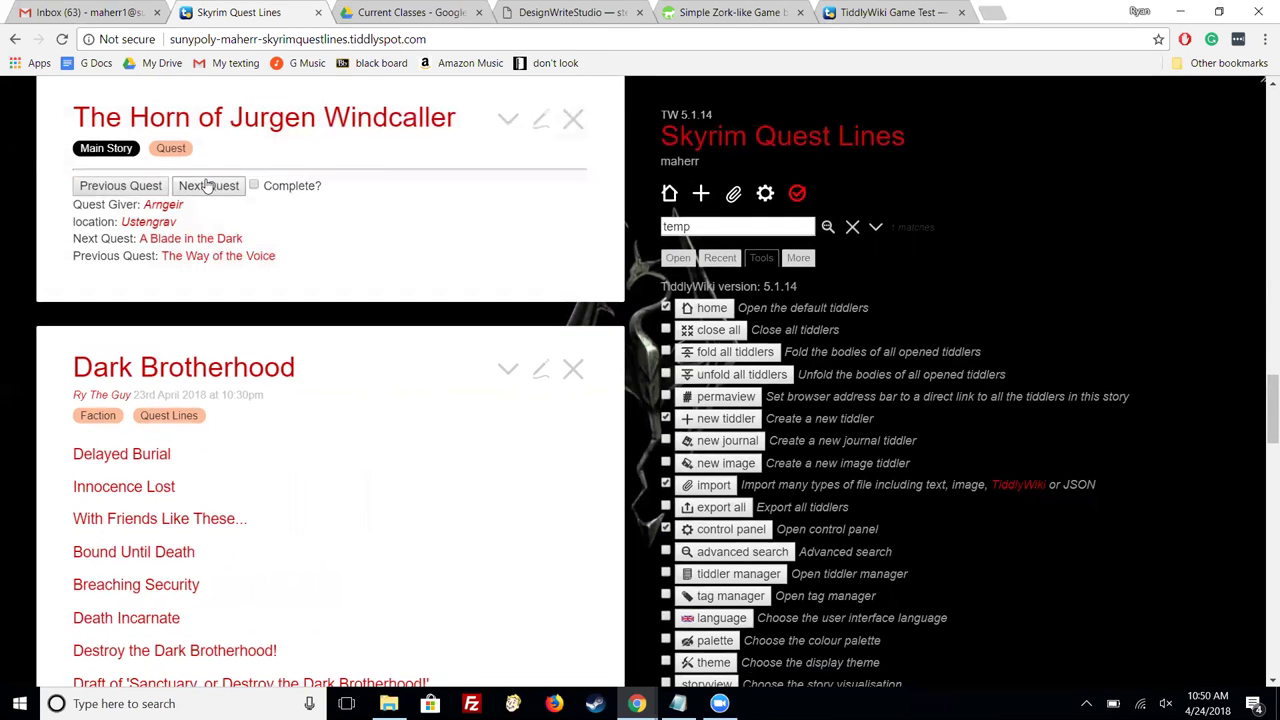
click(207, 187)
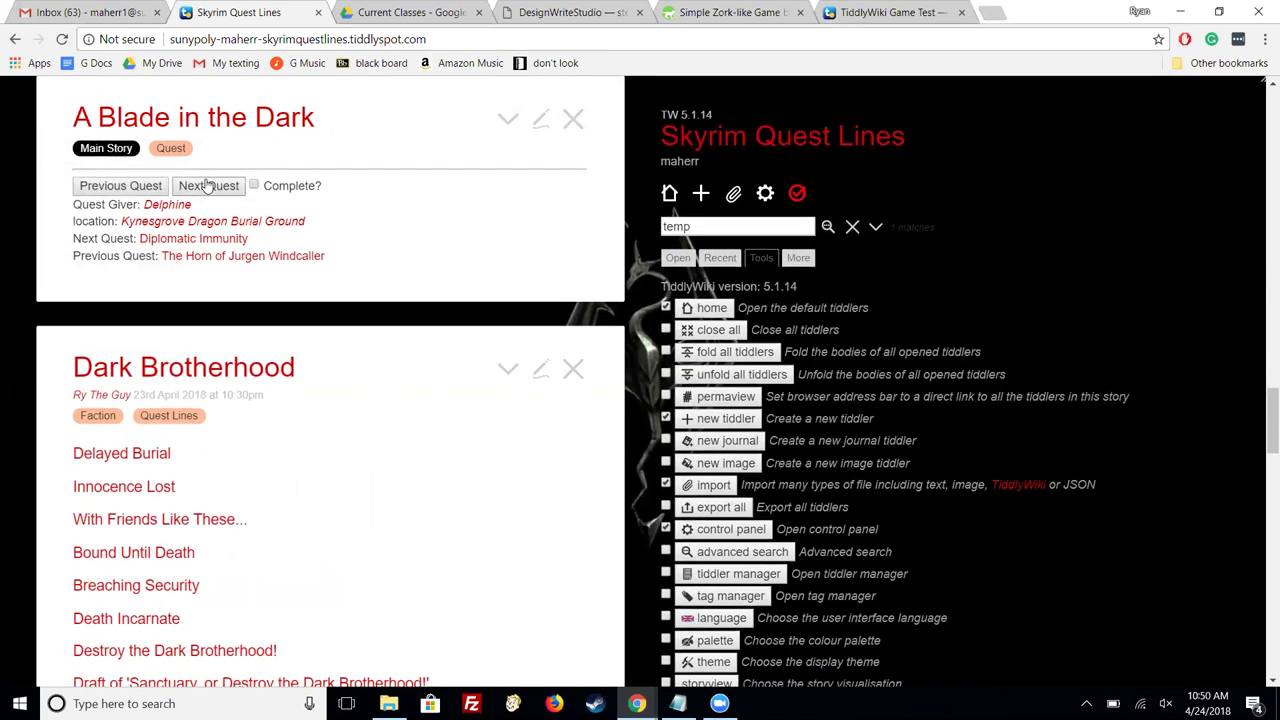
click(207, 186)
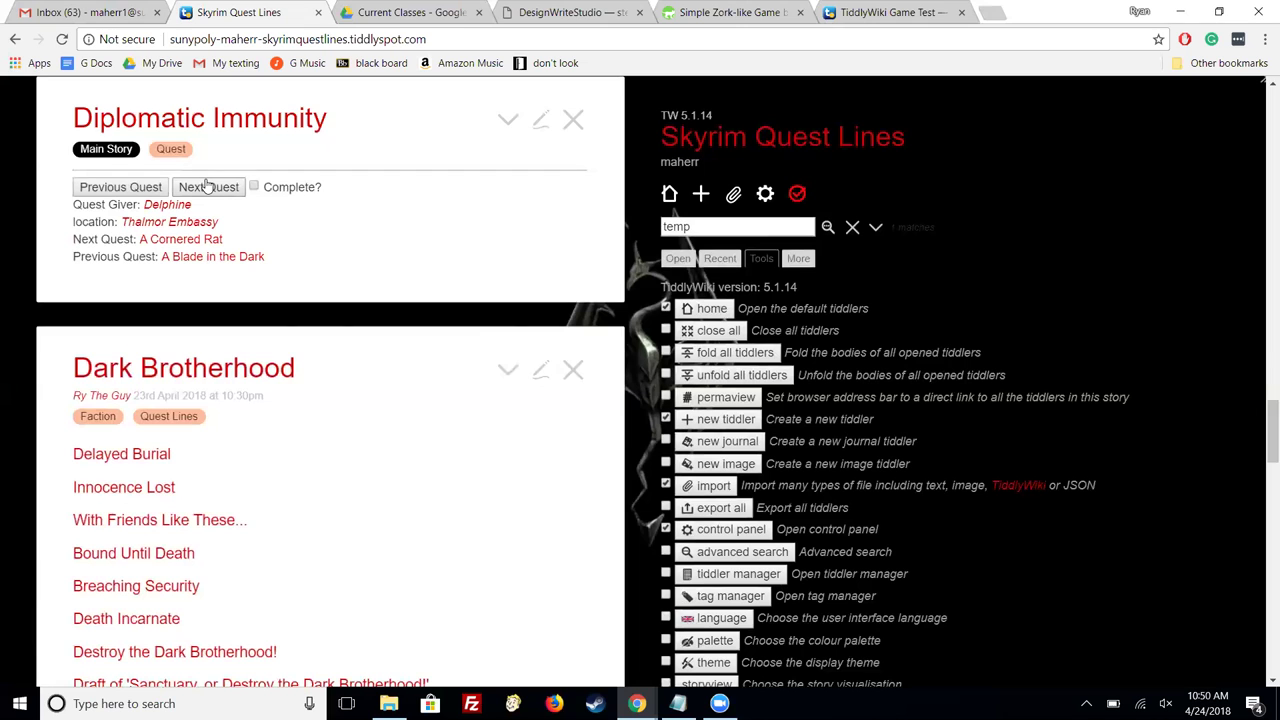
click(207, 186)
click(207, 186)
click(207, 186)
click(207, 186)
click(207, 186)
click(204, 184)
click(204, 186)
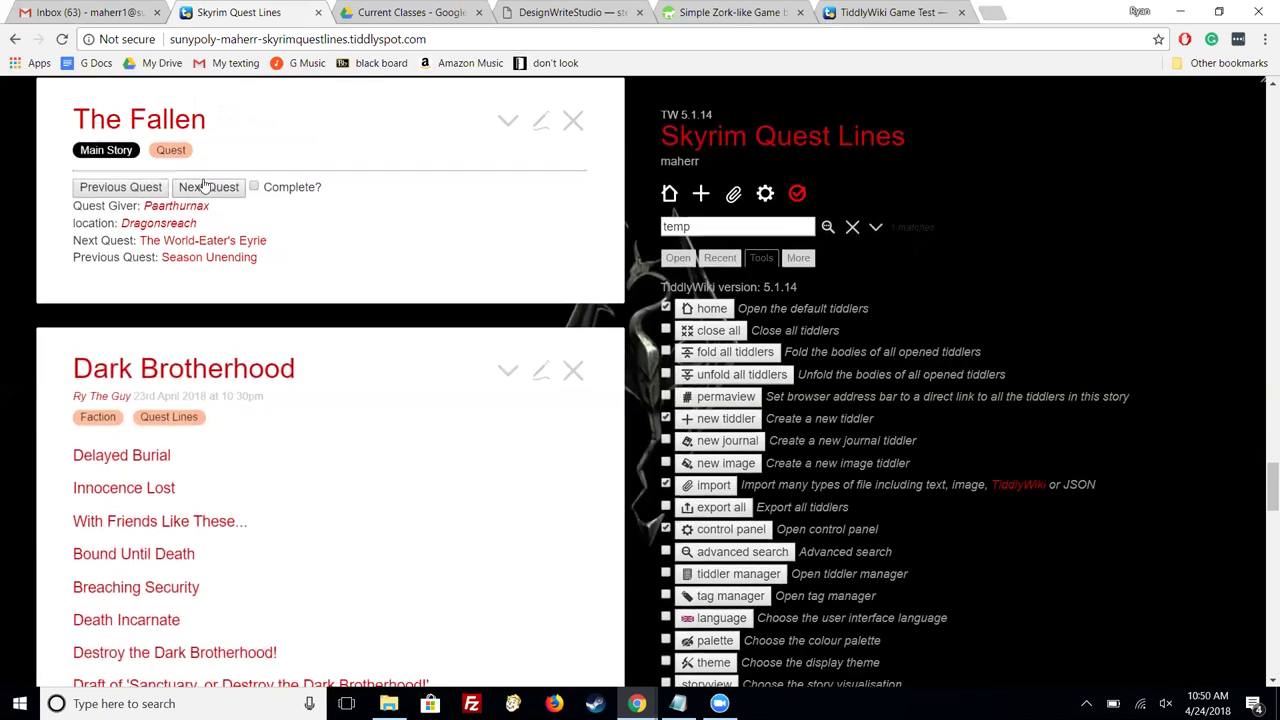
click(204, 186)
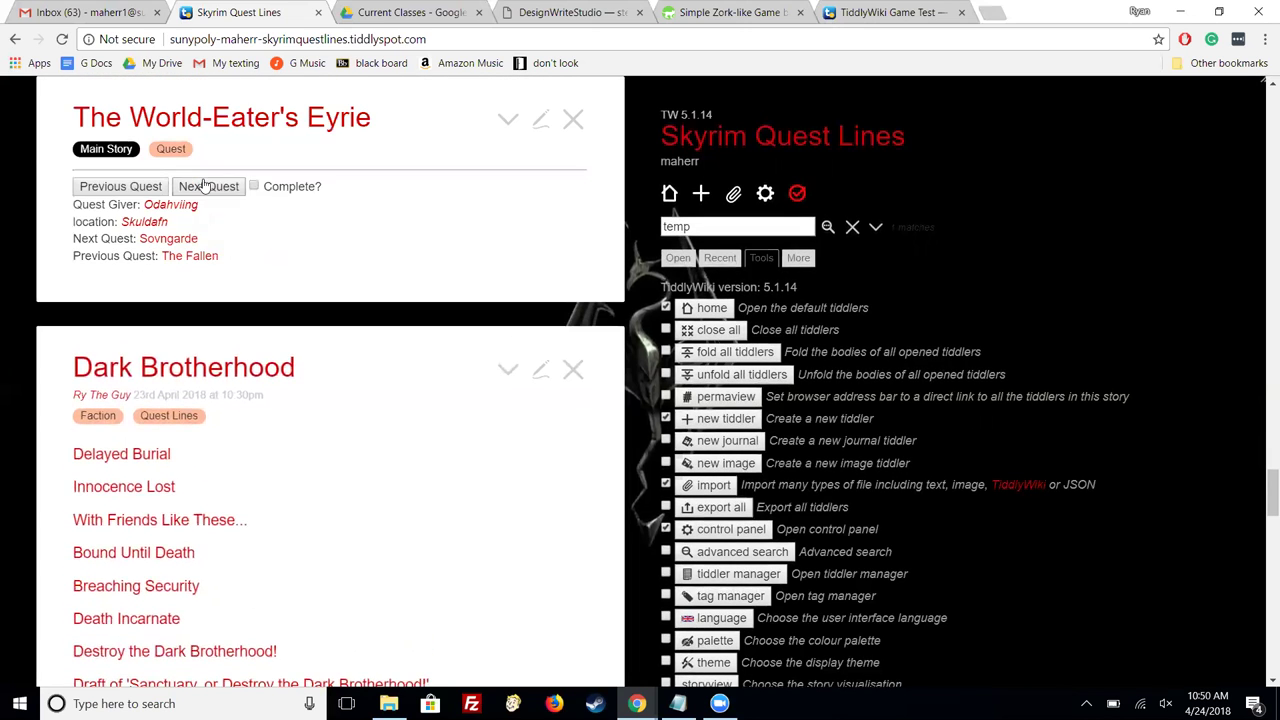
click(204, 186)
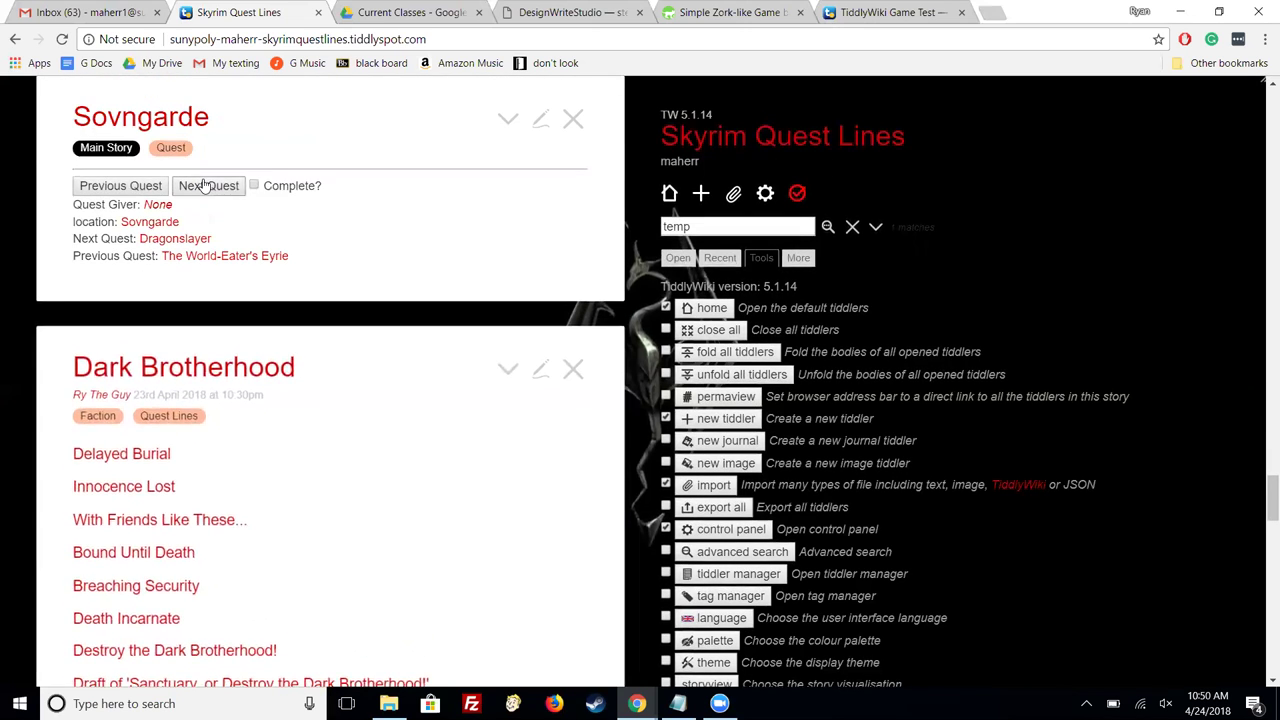
click(204, 186)
click(204, 186)
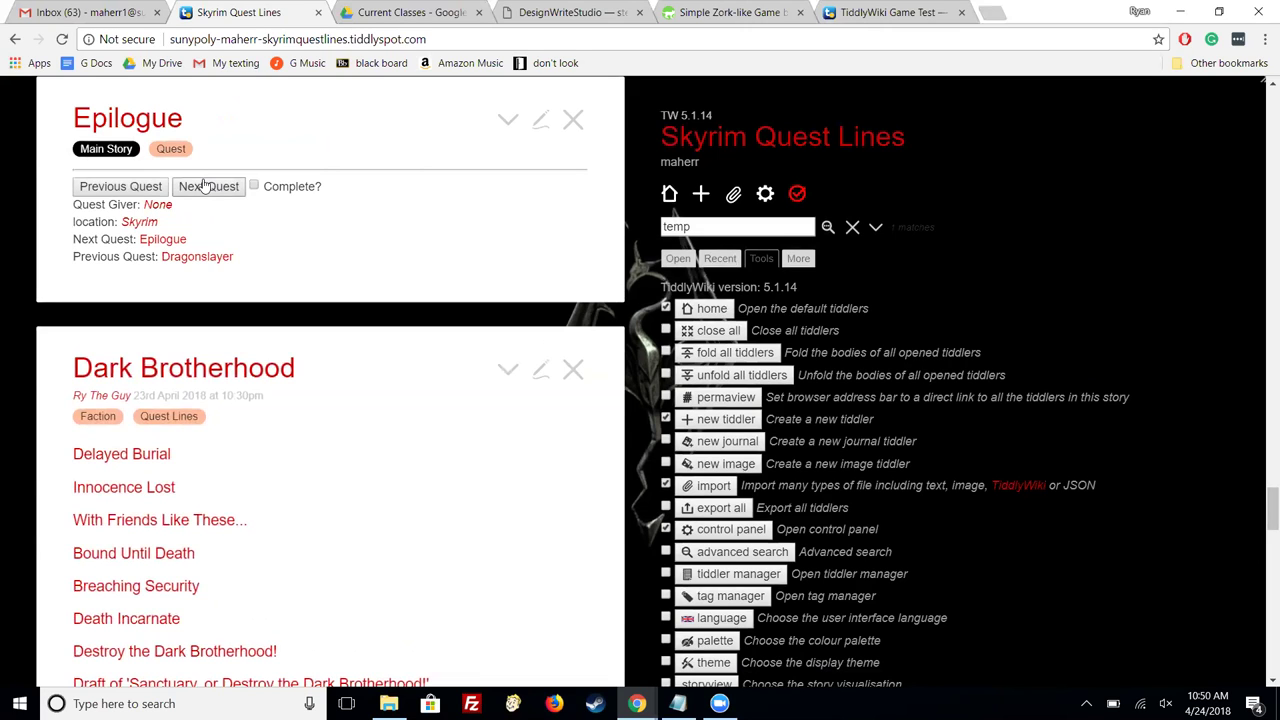
click(671, 196)
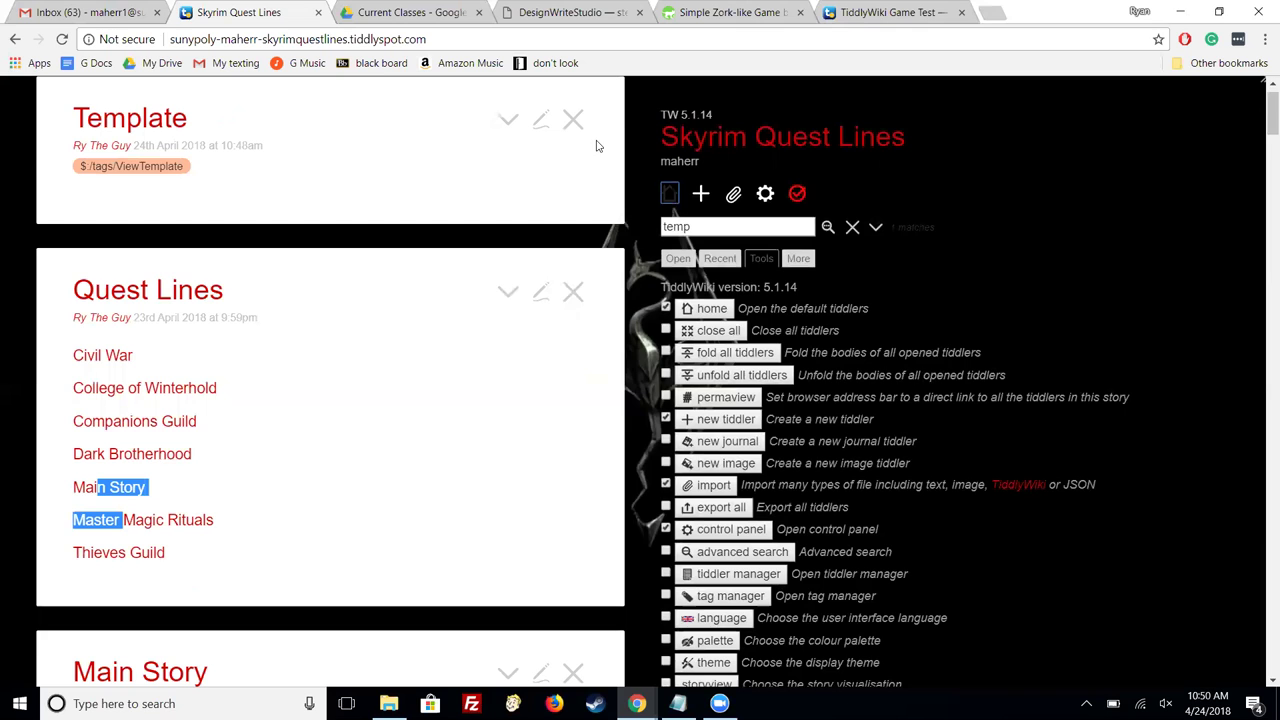
Step: Close the Template, Main Story and all open Main Story quest tiddlers from Unbound to Epilogue, keeping only Quest Lines open
click(573, 117)
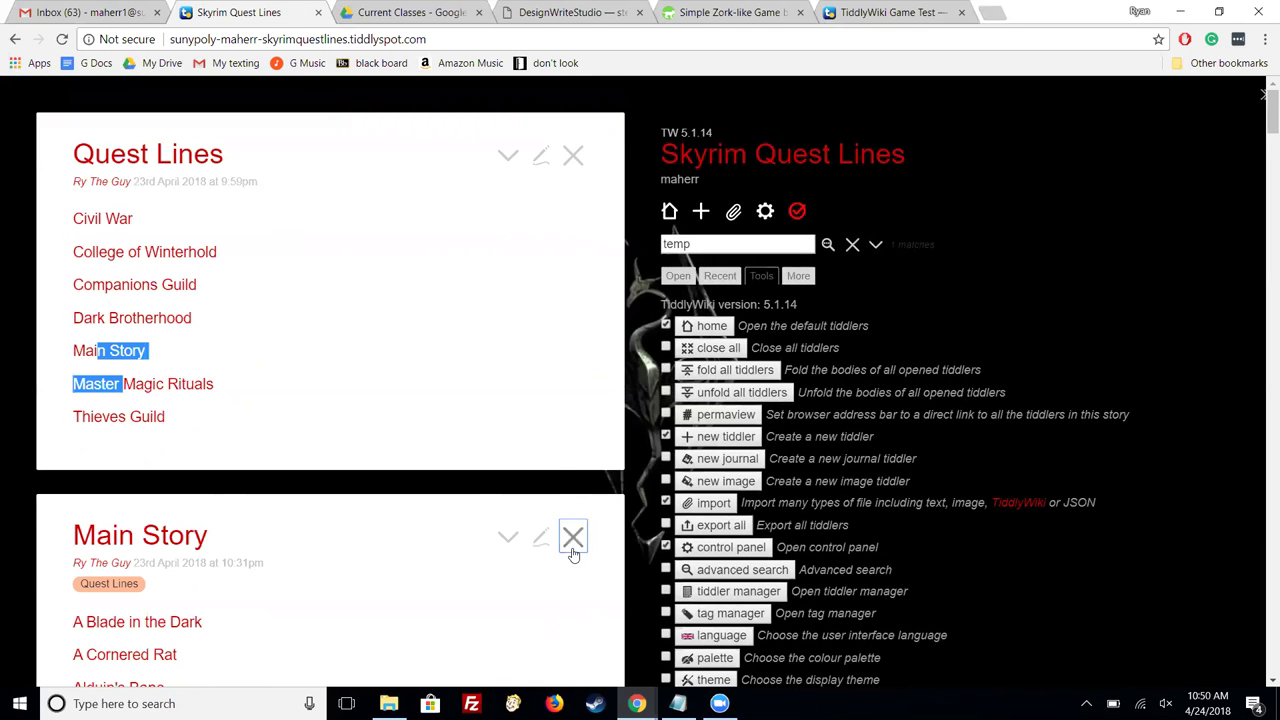
click(573, 537)
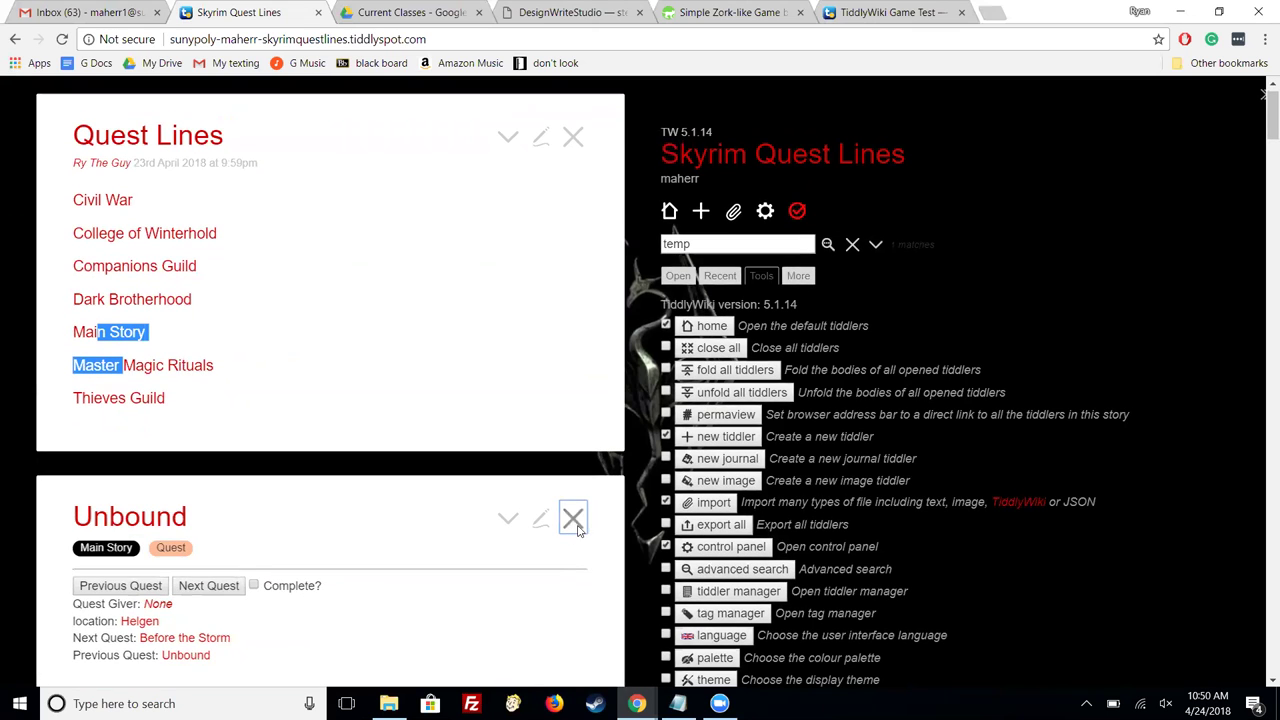
click(576, 528)
click(575, 525)
click(575, 525)
click(575, 525)
click(574, 524)
click(574, 524)
click(573, 522)
click(573, 522)
click(573, 522)
click(574, 522)
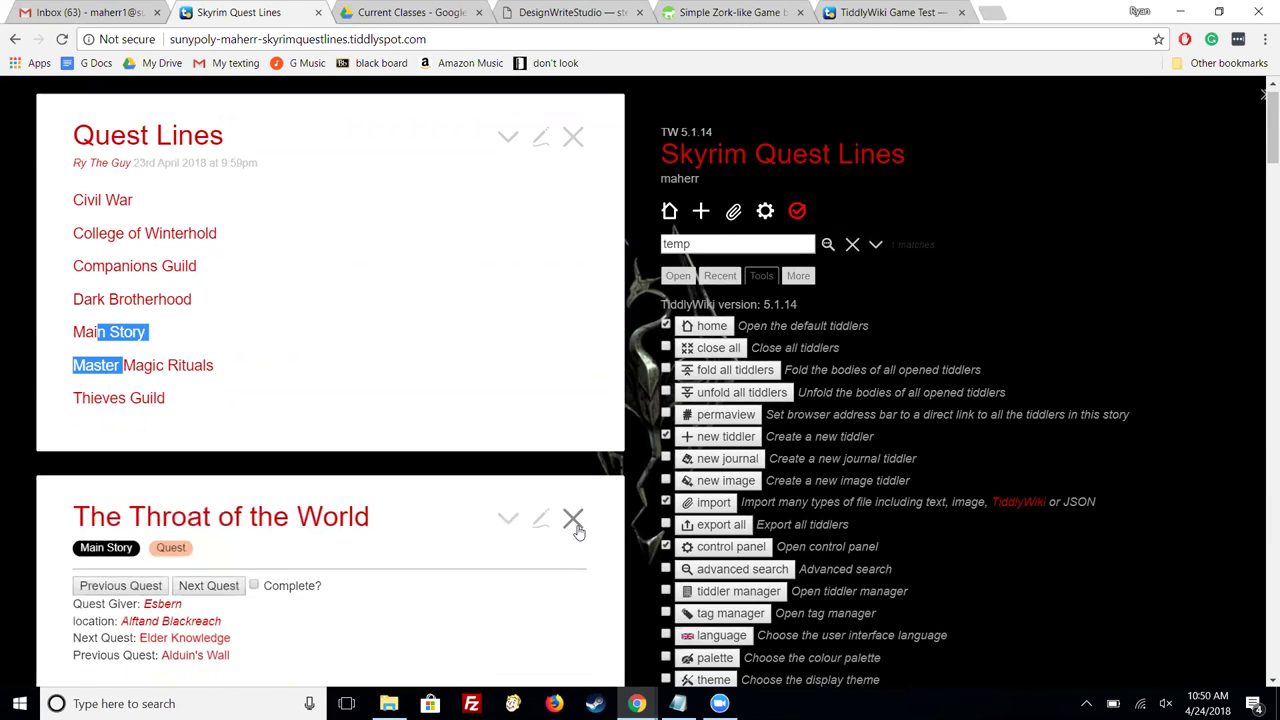
click(574, 522)
click(573, 520)
click(573, 520)
click(573, 520)
click(573, 520)
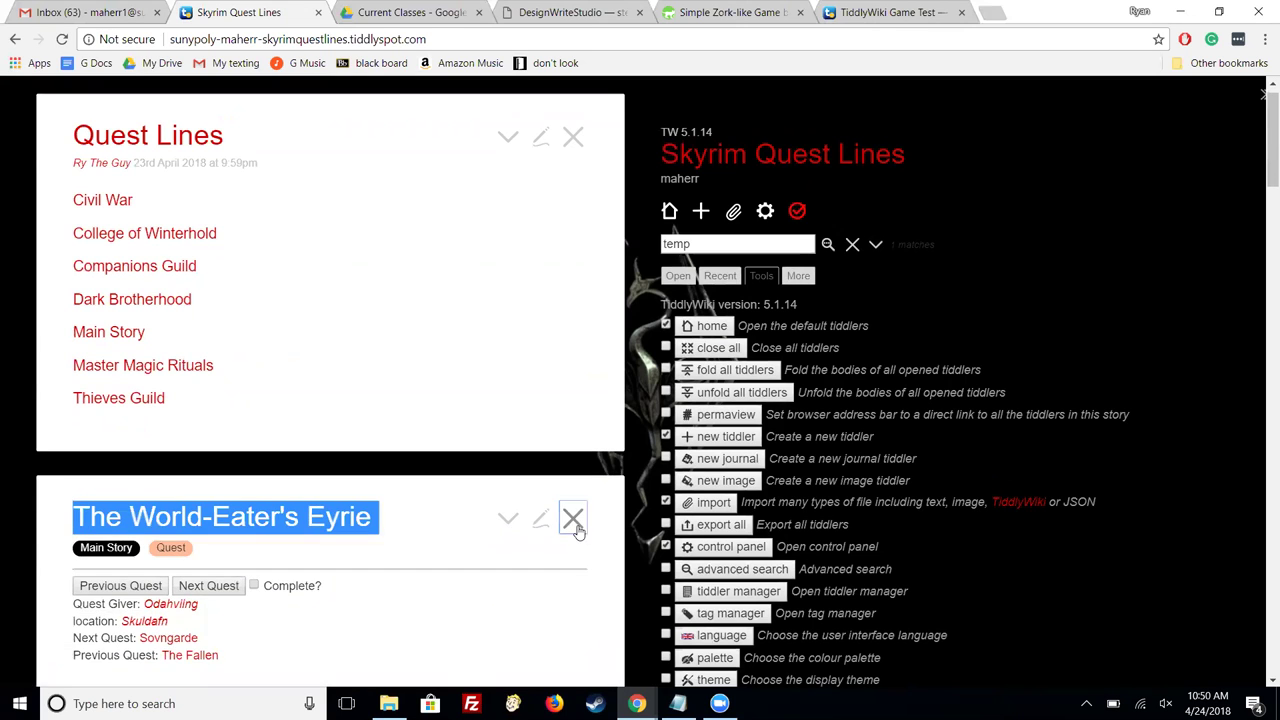
click(573, 520)
click(573, 520)
click(573, 520)
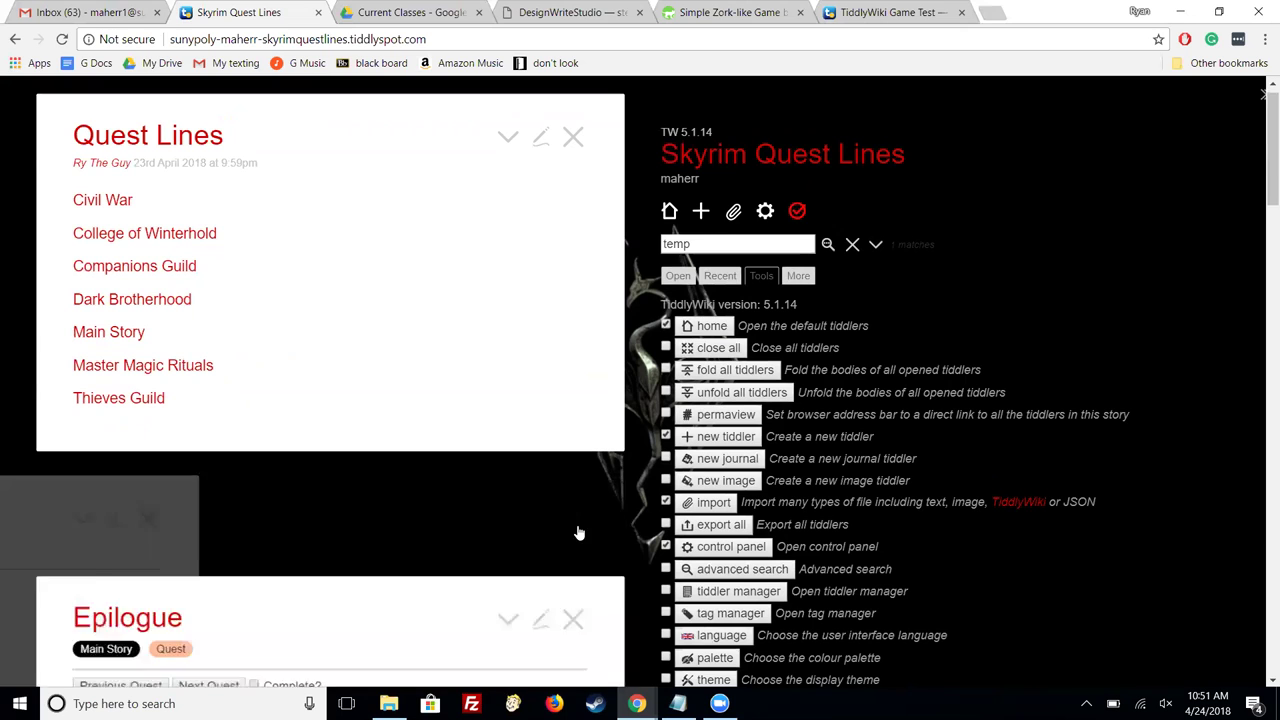
click(573, 520)
click(573, 520)
click(573, 520)
click(573, 520)
click(573, 520)
click(573, 520)
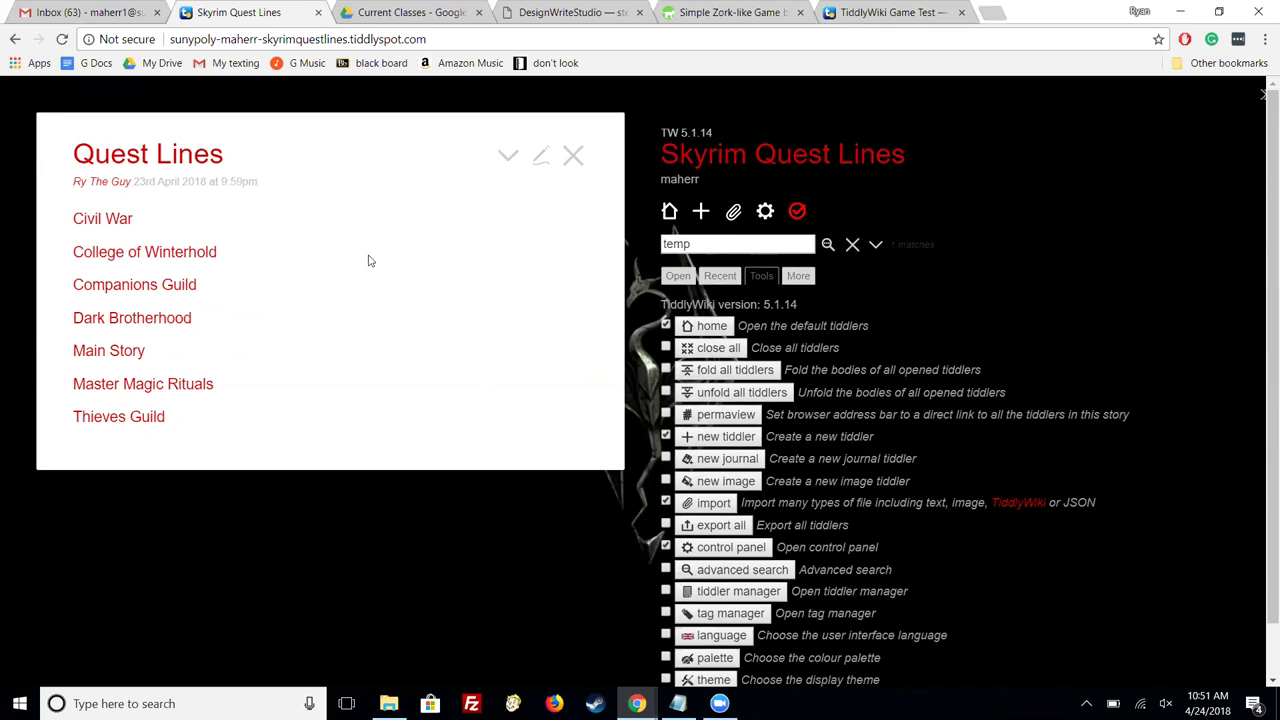
Step: Clear the search text in the wiki's sidebar
click(753, 243)
key(BackSpace)
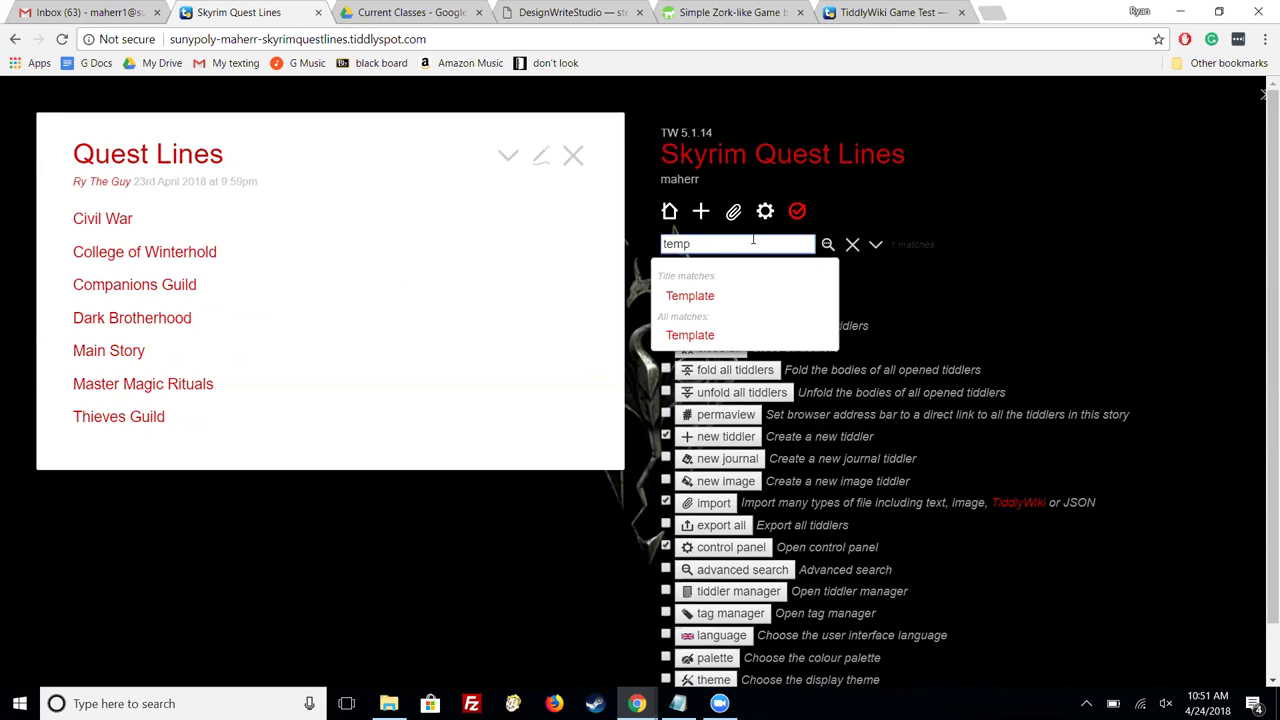
key(BackSpace)
key(BackSpace)
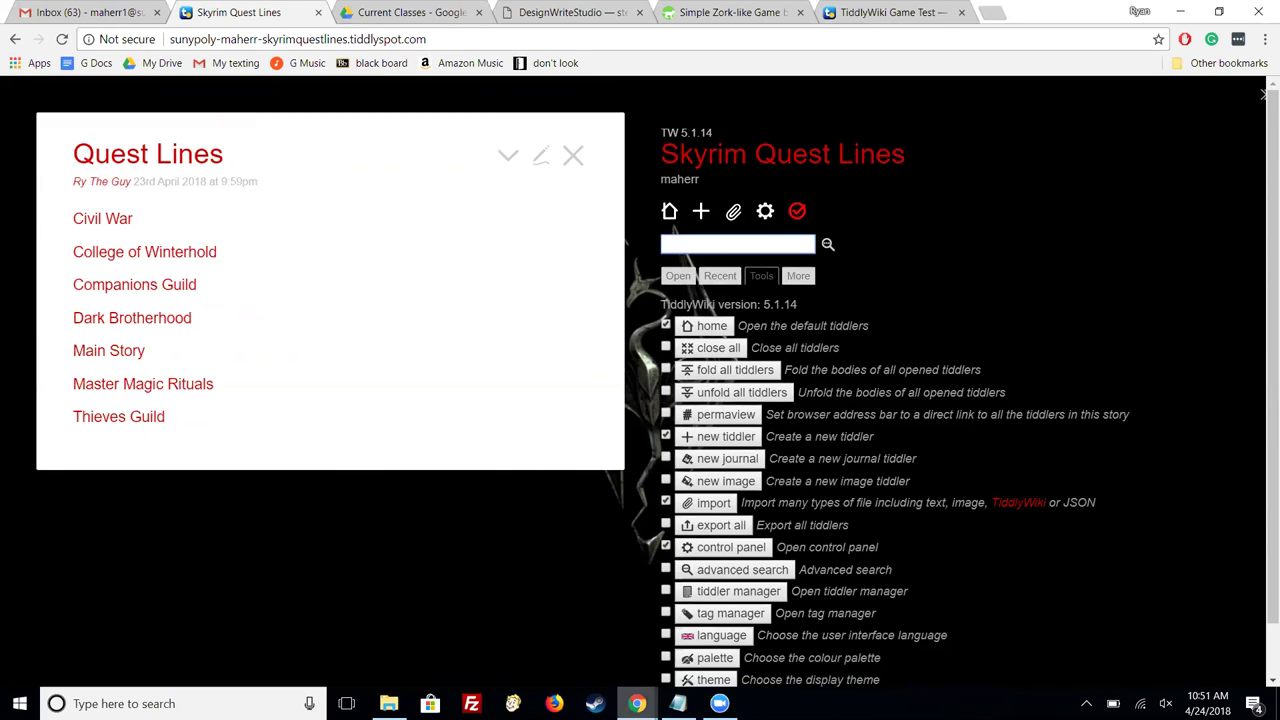
Step: Switch to the Skyrim Quests spreadsheet and look through the Quest Line column from the Imperial Legion rows up to the header row
mouse_move(636, 703)
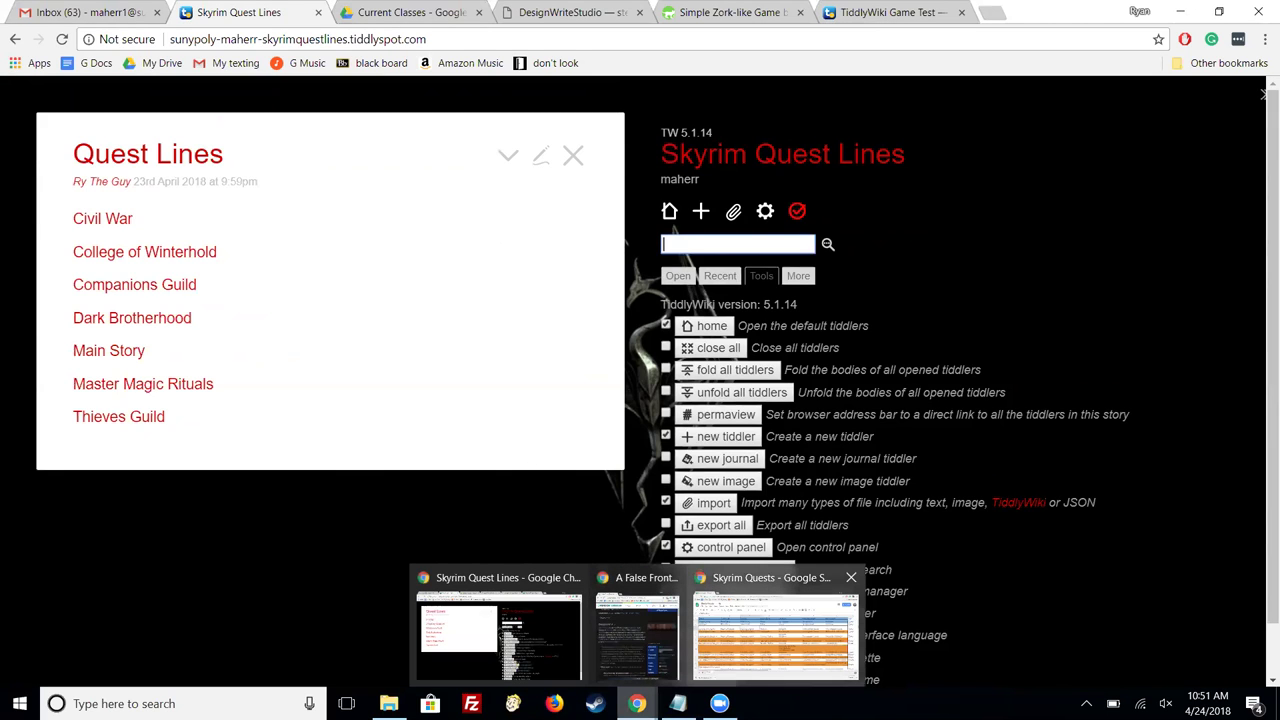
click(776, 630)
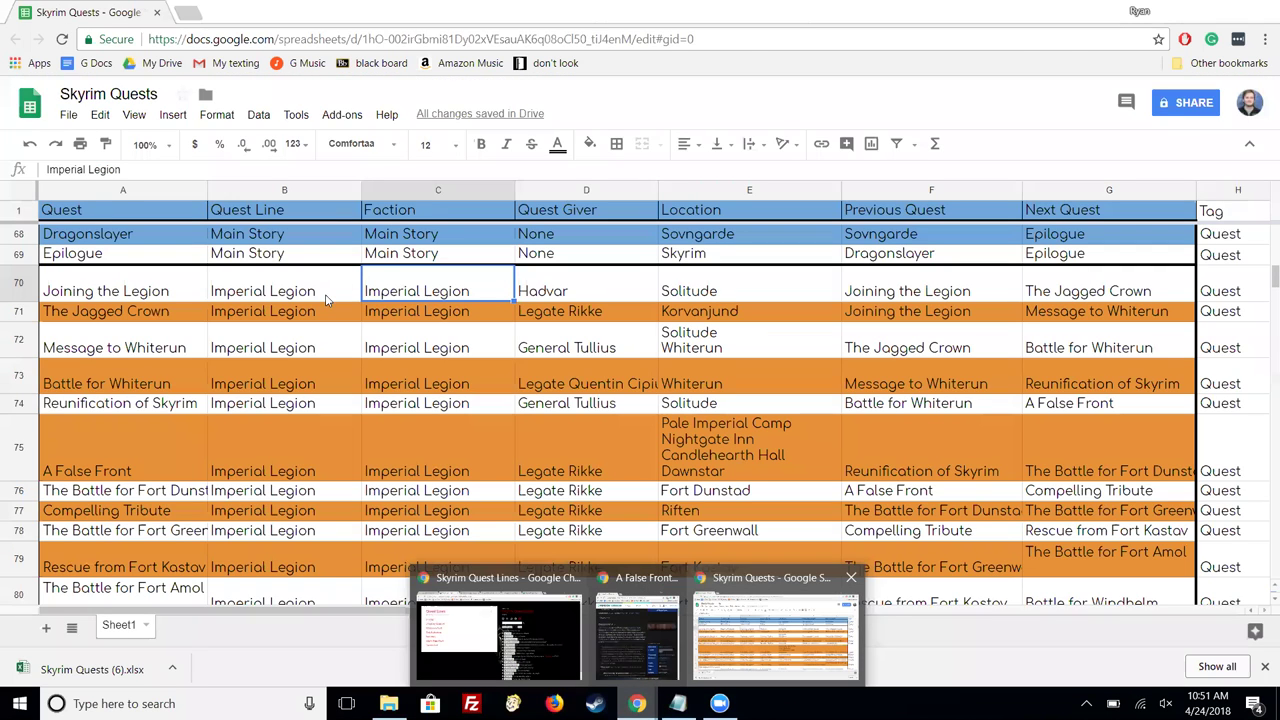
key(Left)
key(Up)
key(Up)
key(Up)
key(Up)
key(Up)
key(Up)
key(Up)
key(Up)
key(Up)
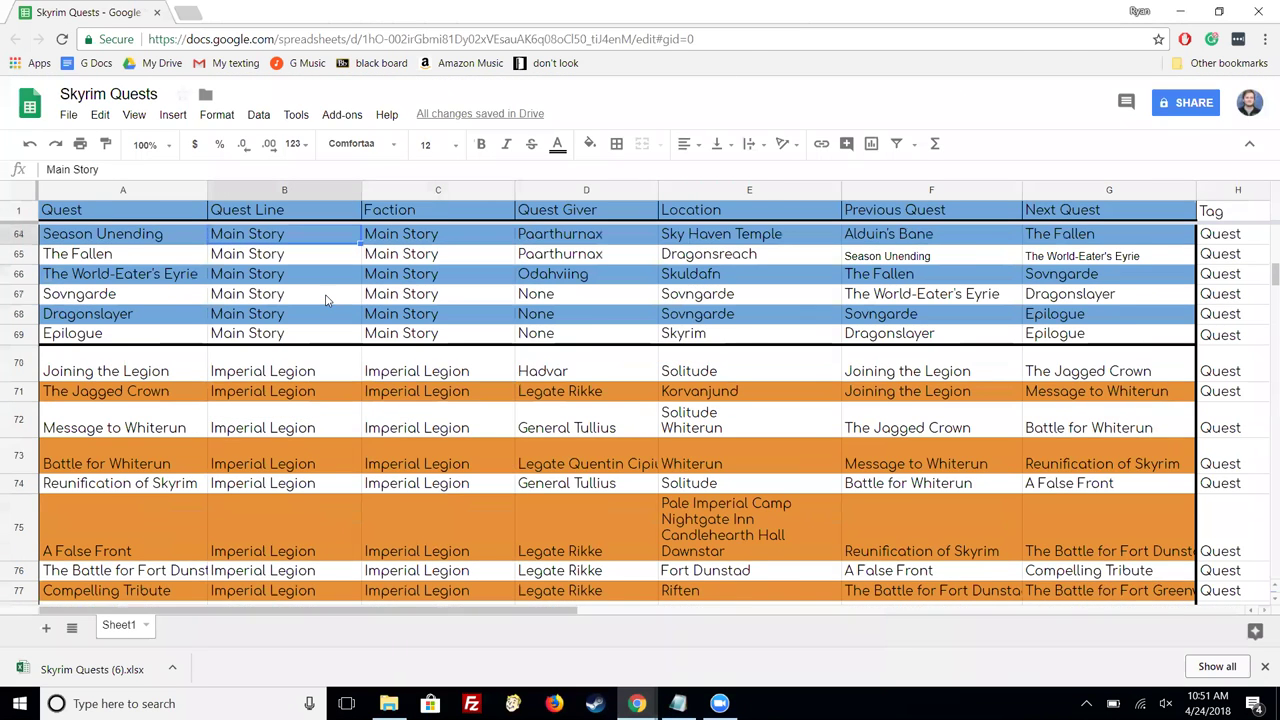
key(Up)
key(Up)
key(Up)
key(Up)
key(Up)
key(Up)
key(Up)
key(Up)
key(Up)
key(Up)
key(Up)
key(Up)
key(Up)
key(Up)
key(Up)
key(Up)
key(Up)
key(Up)
key(Up)
key(Up)
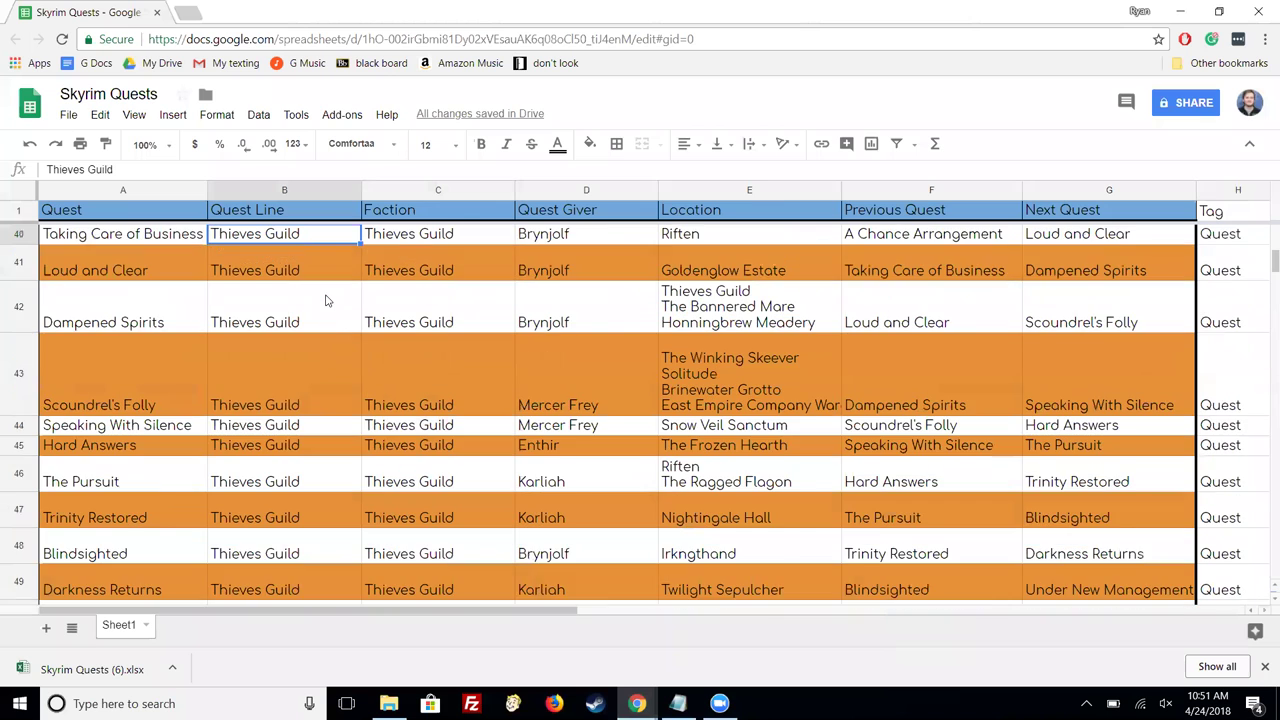
key(Up)
key(Up)
key(Up)
key(Up)
key(Up)
key(Up)
key(Up)
key(Up)
key(Up)
key(Up)
key(Up)
key(Up)
key(Up)
key(Up)
key(Up)
key(Up)
key(Up)
key(Up)
key(Up)
key(Up)
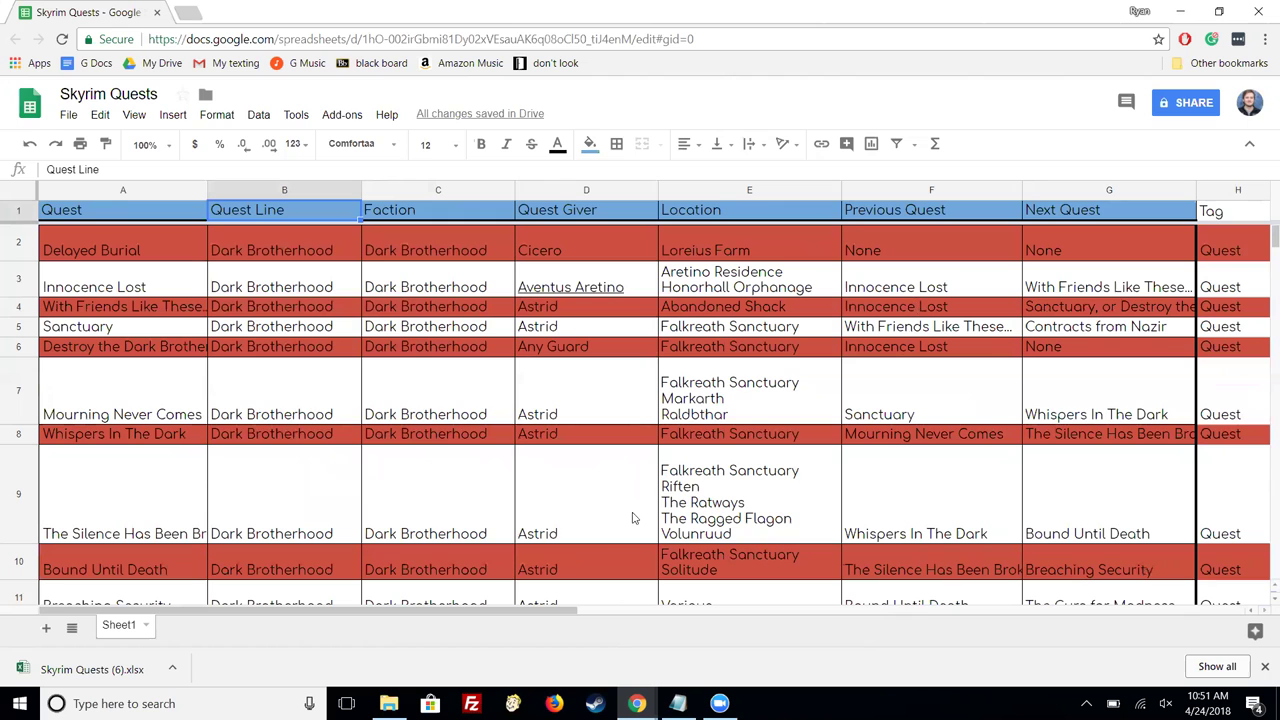
Step: Look down the Quest Line column from the Dark Brotherhood rows to the end of the Thieves Guild rows
key(Down)
key(Down)
key(Down)
key(Down)
key(Down)
key(Down)
key(Down)
key(Down)
key(Down)
key(Down)
key(Down)
key(Down)
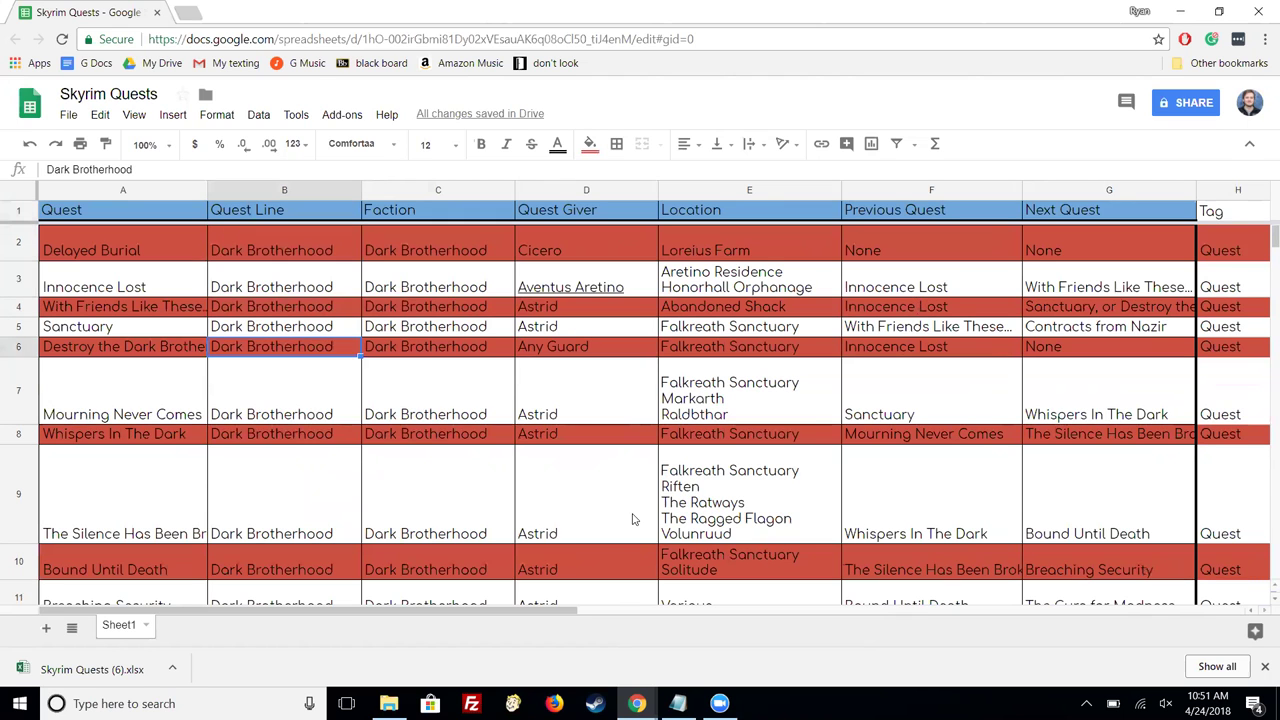
key(Down)
key(Down)
key(Down)
key(Down)
key(Down)
key(Down)
key(Down)
key(Down)
key(Down)
key(Down)
key(Down)
key(Down)
key(Down)
key(Down)
key(Down)
key(Down)
key(Down)
key(Down)
key(Down)
key(Down)
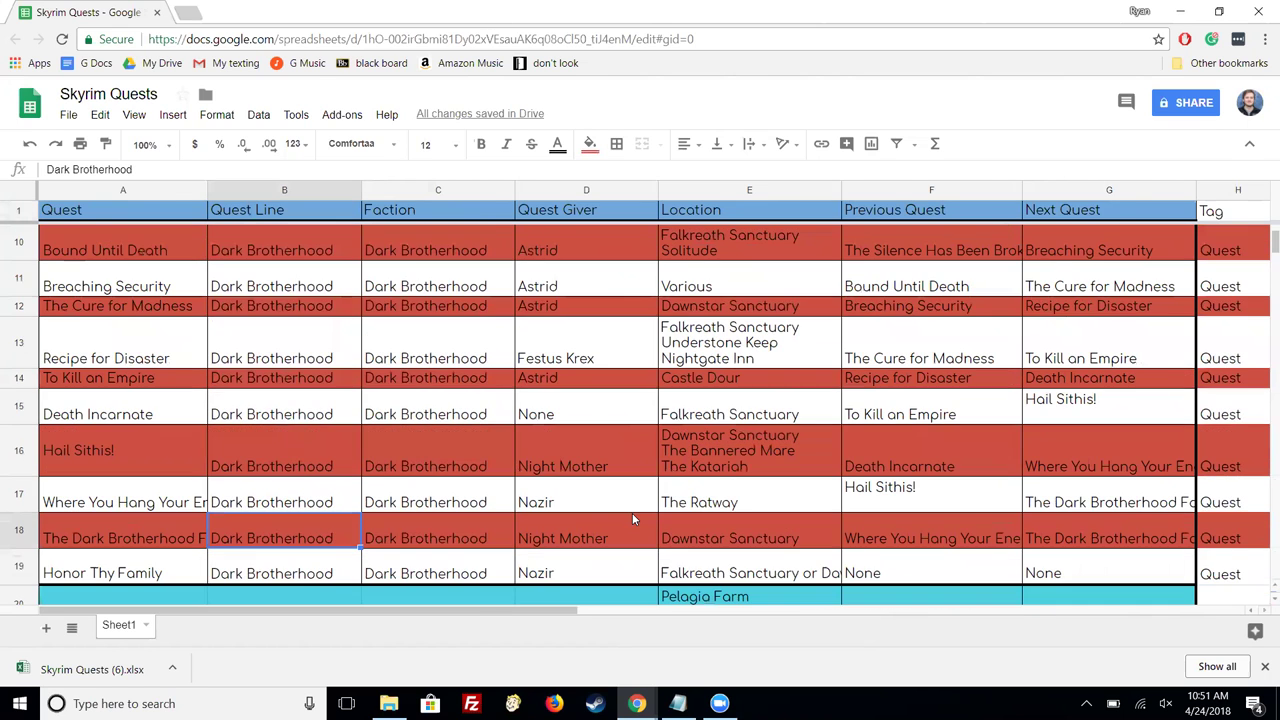
scroll(848, 430, down, 1)
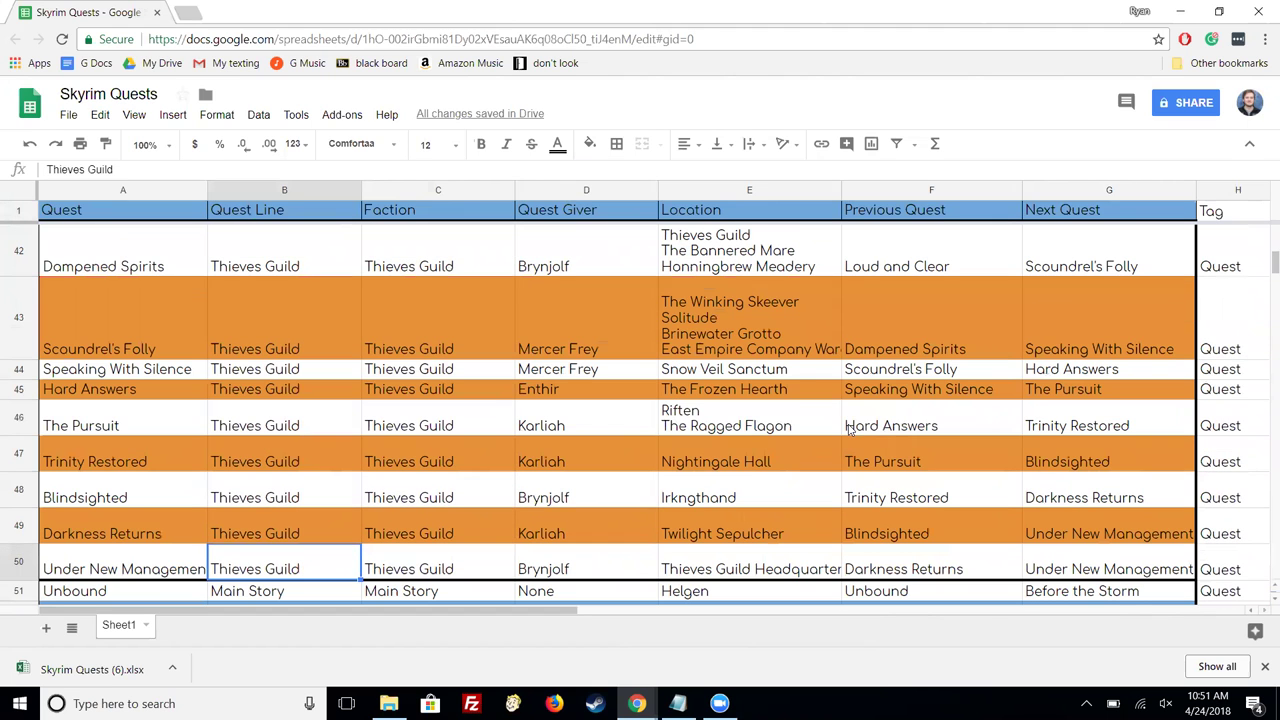
Step: Dismiss the browser's downloads bar and widen the Location column to fit its longest location names
click(848, 428)
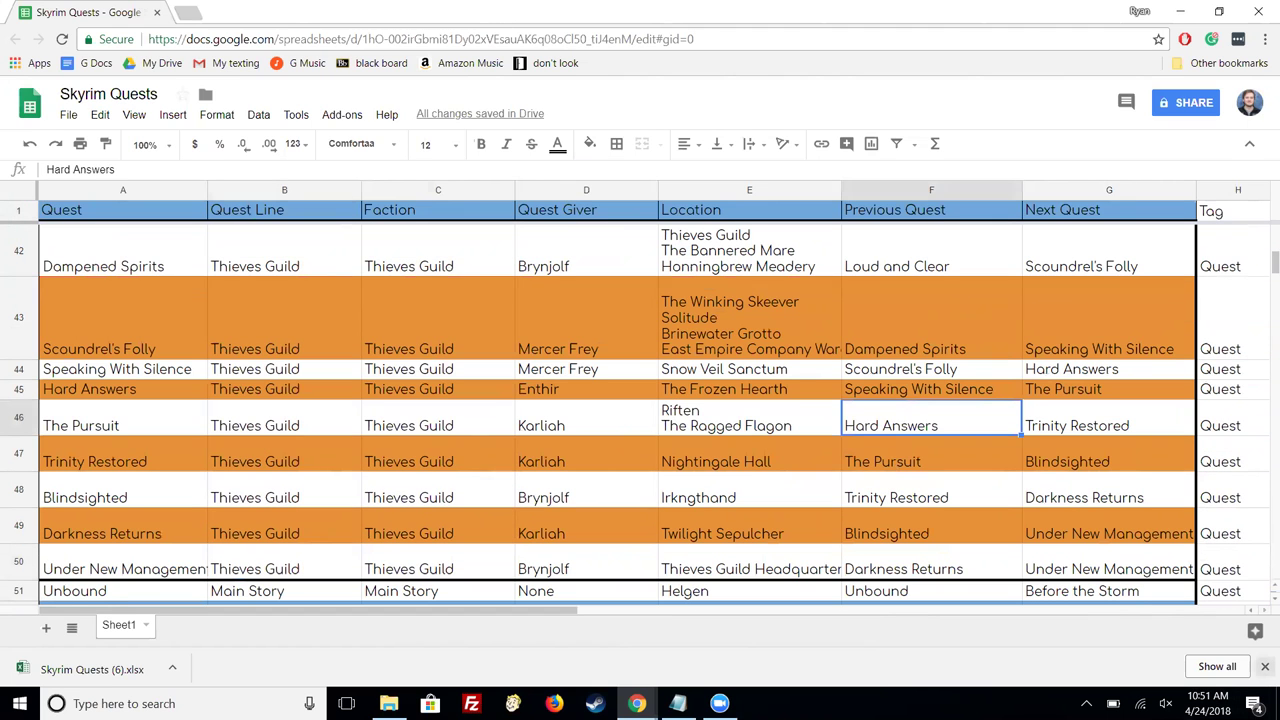
click(1264, 666)
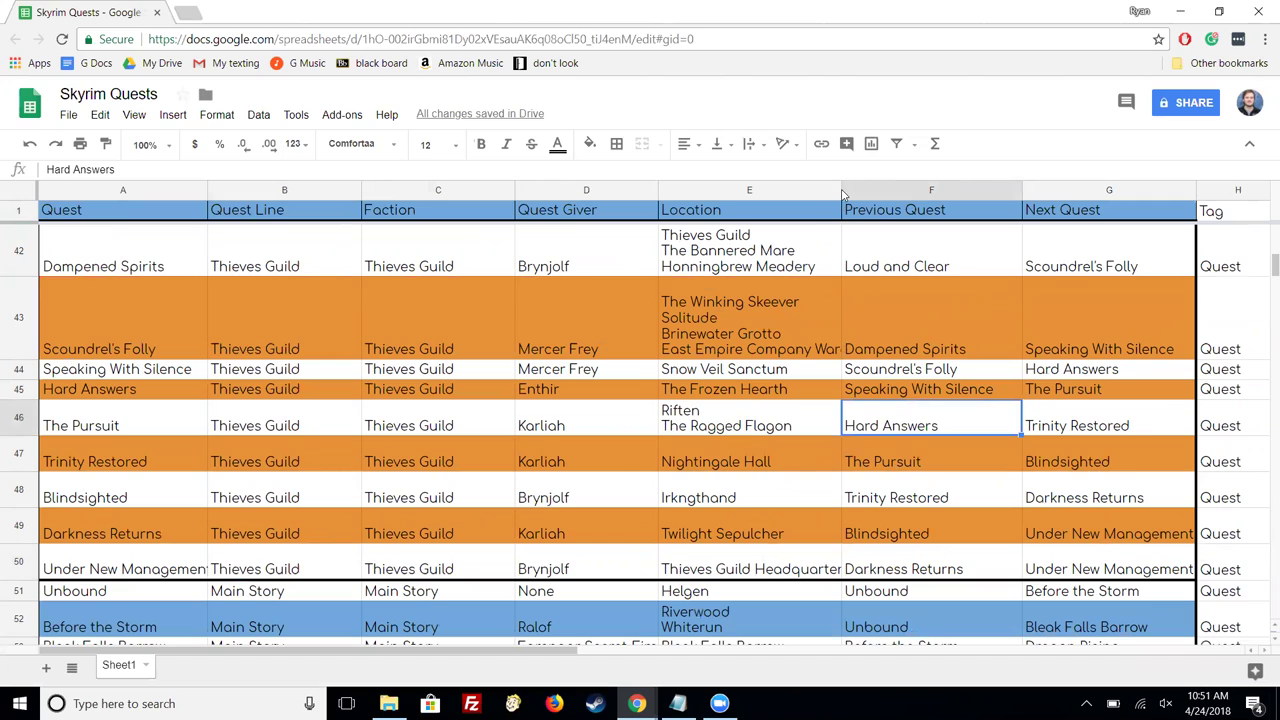
drag(840, 190, 961, 190)
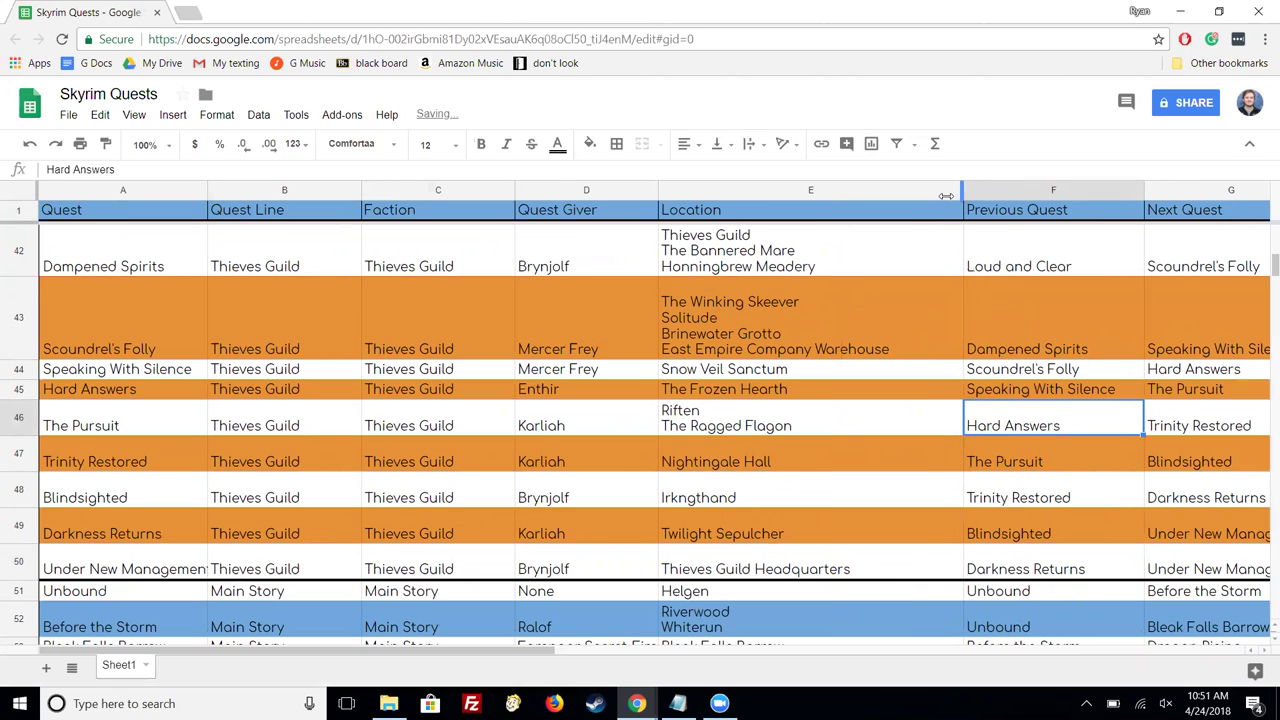
Step: Examine the Location entries from the Scoundrel's Folly row up to the Illusion Ritual Spell row
click(884, 333)
key(Up)
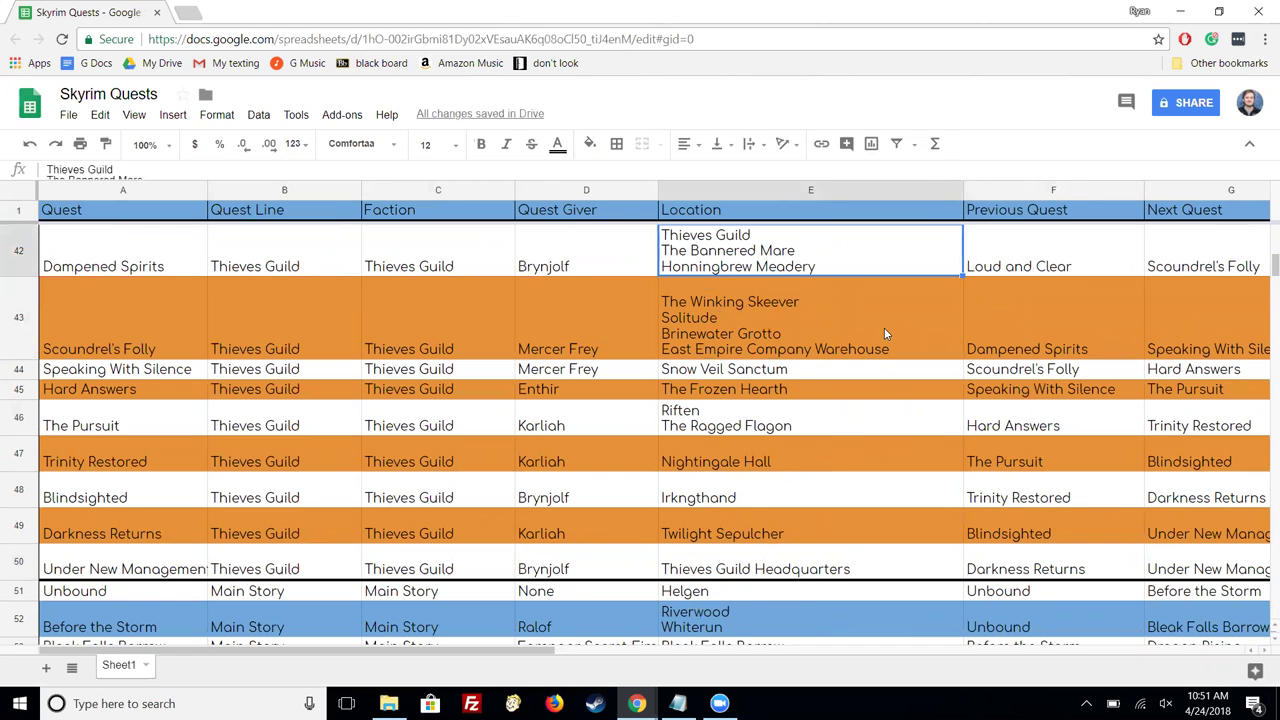
key(Up)
key(Up)
key(Up)
key(Up)
key(Up)
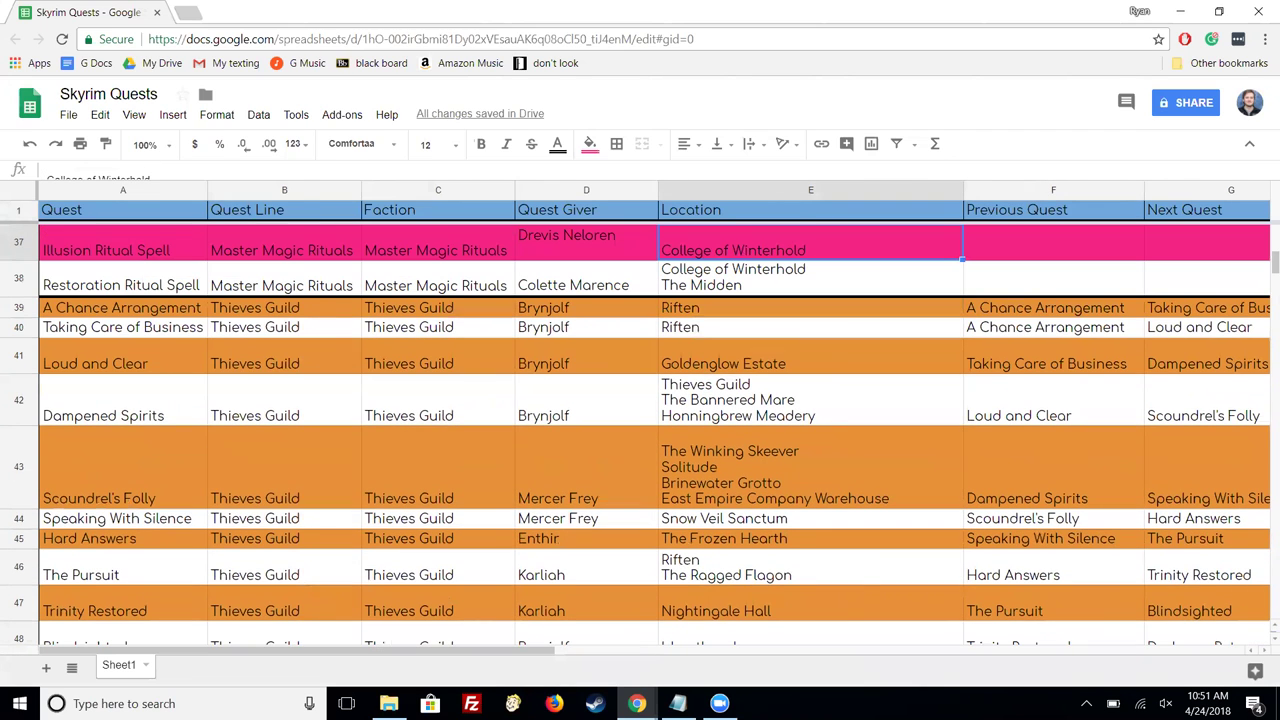
Step: Switch back to the Skyrim Quest Lines wiki and open Joining the Legion through Civil War, along with its Solitude location
mouse_move(637, 703)
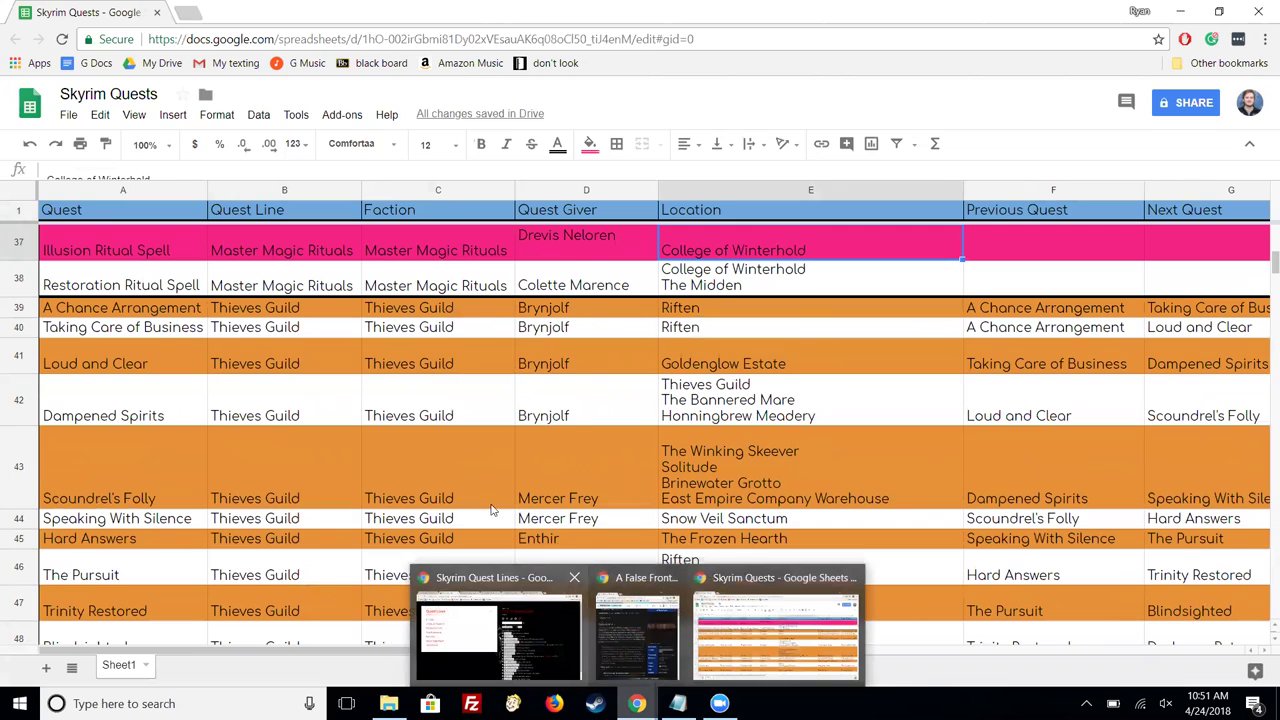
click(497, 625)
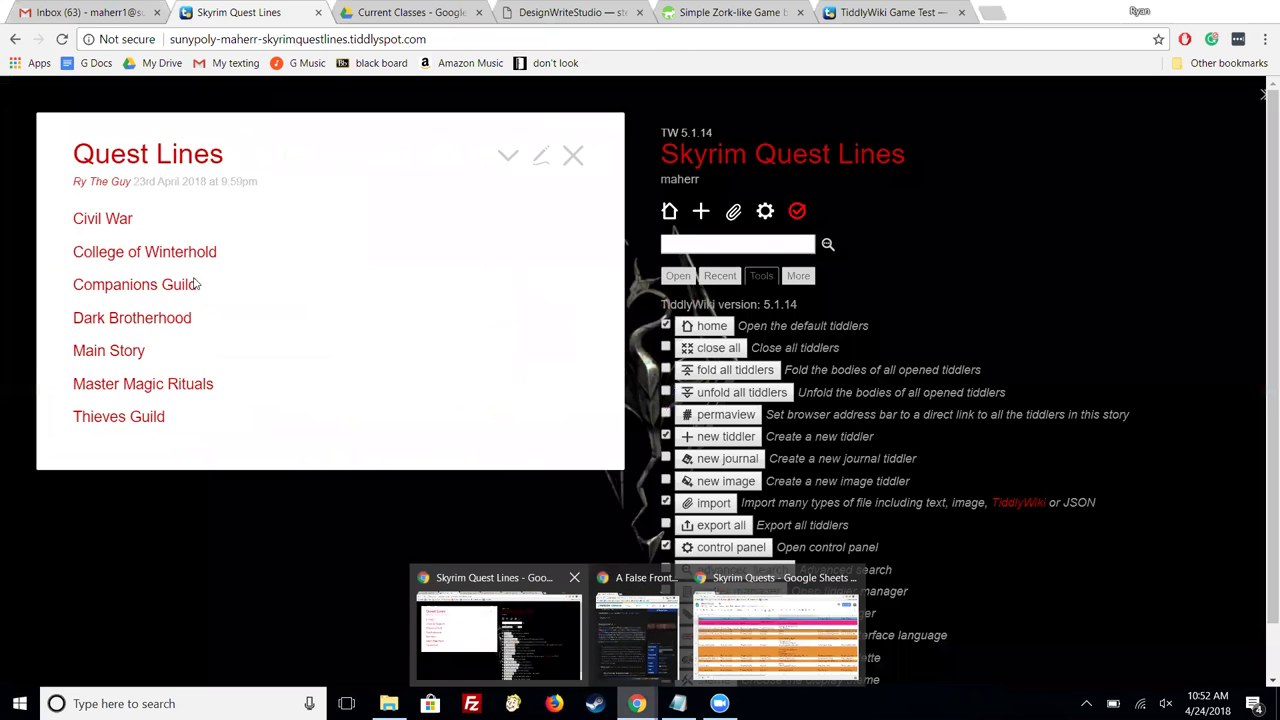
click(103, 219)
click(133, 222)
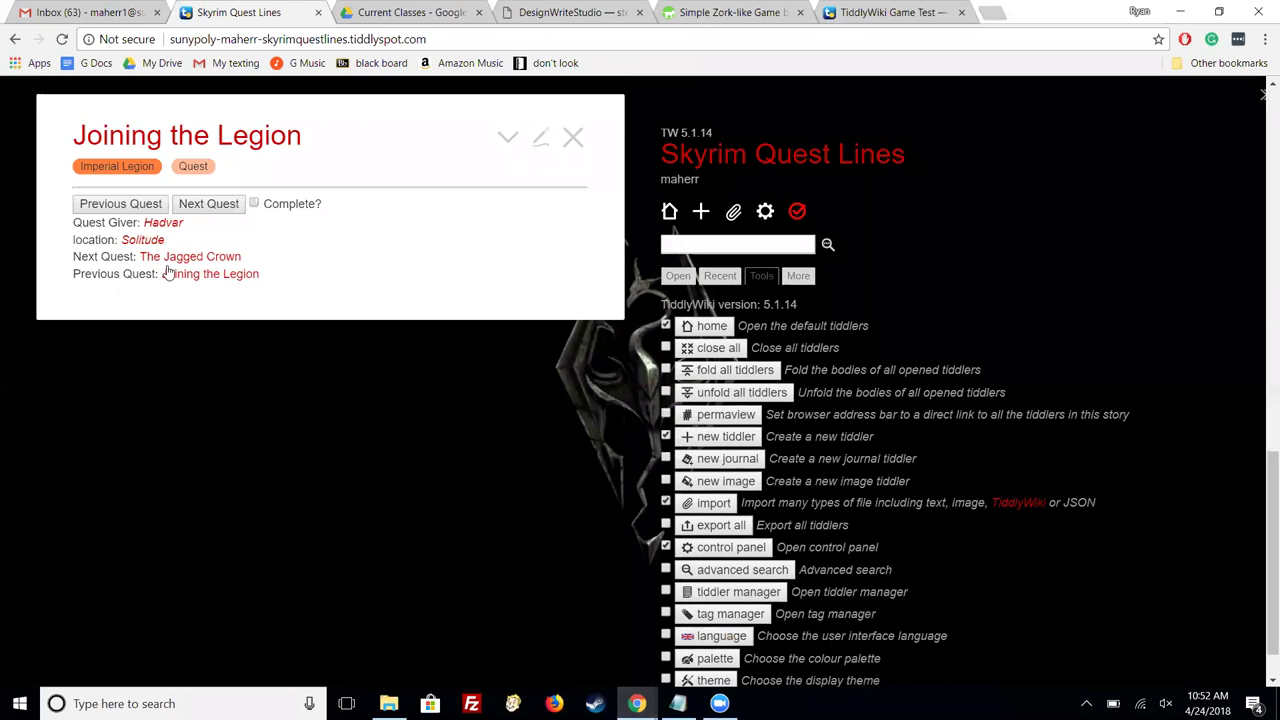
click(155, 246)
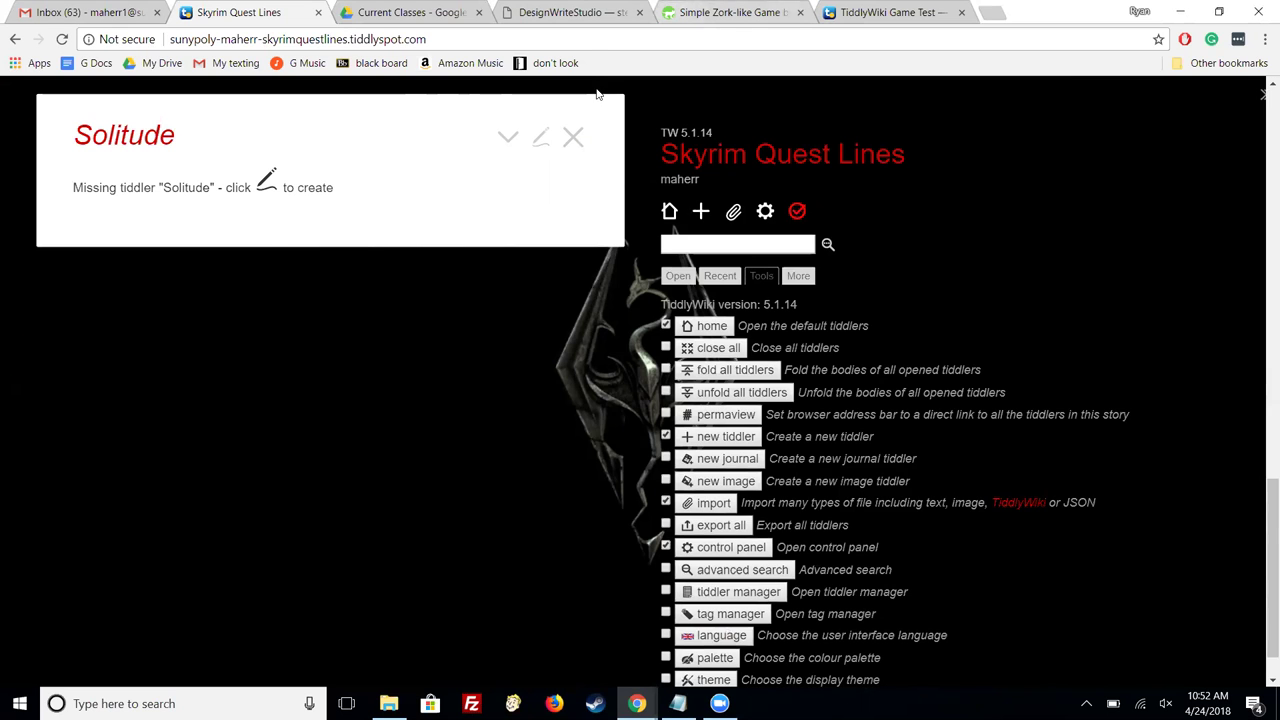
key(ctrl+5)
key(ctrl+4)
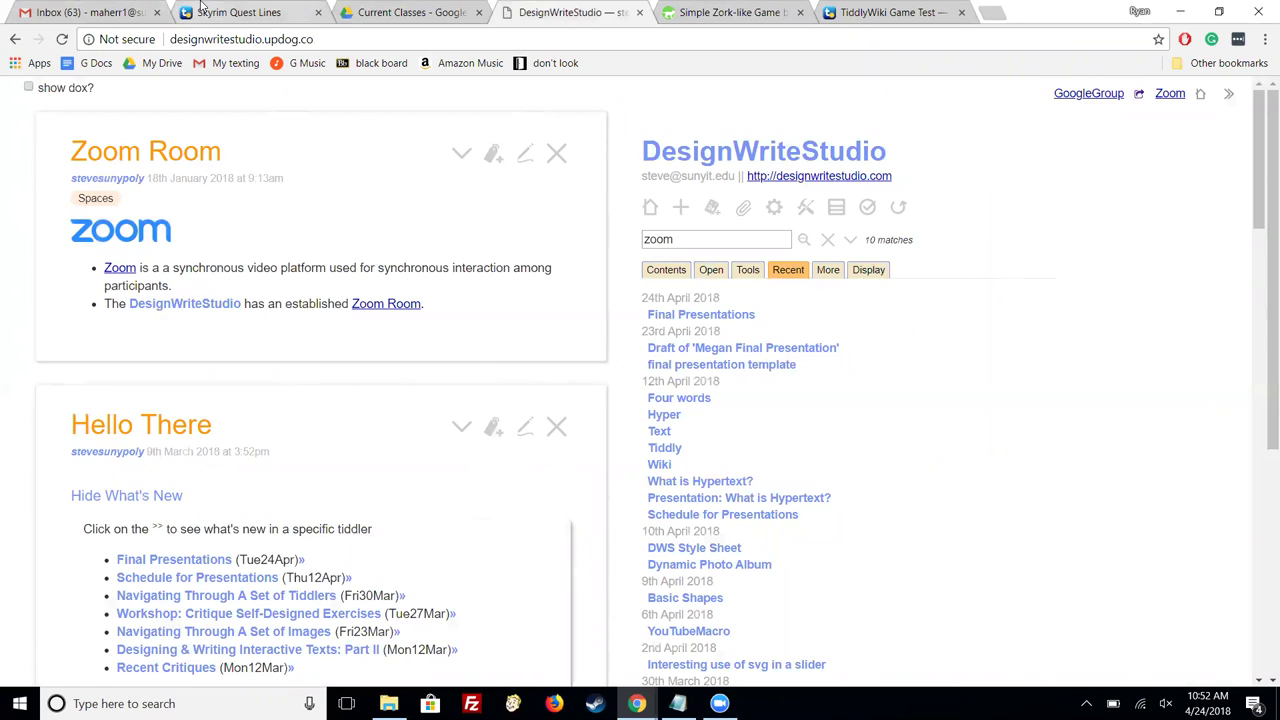
click(203, 10)
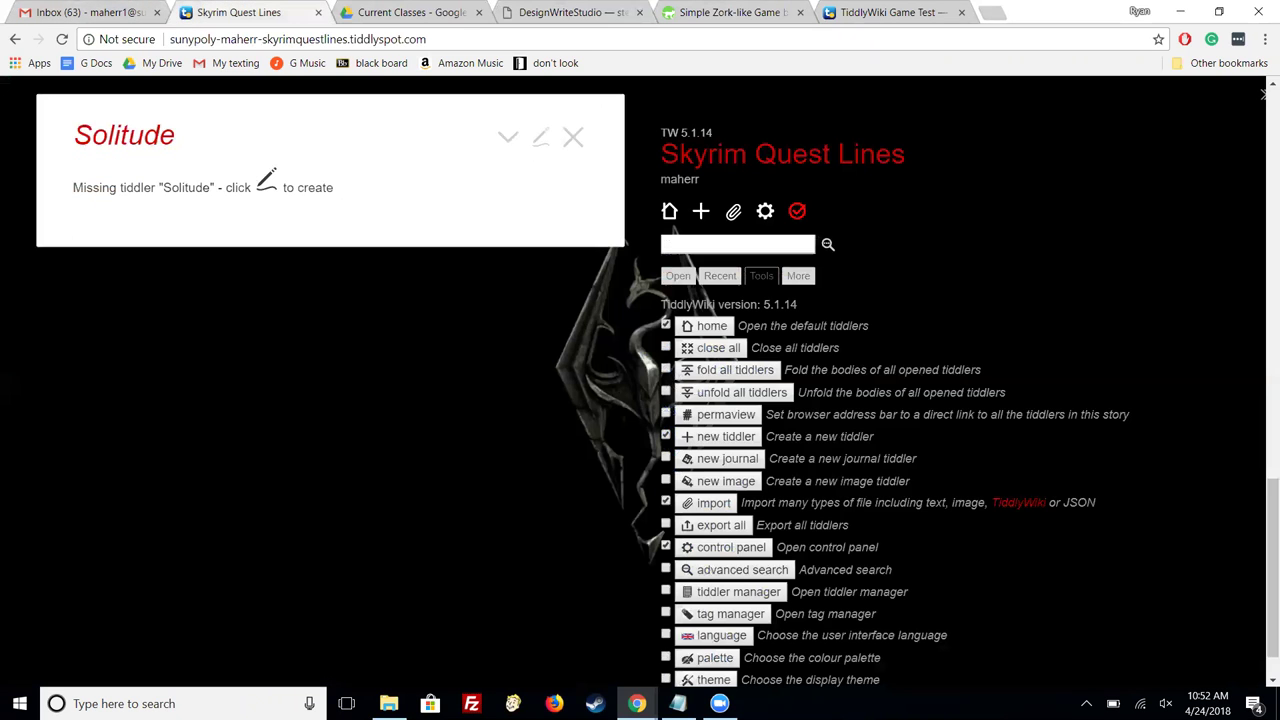
Step: Close the Solitude tiddler and step forward through the Imperial Legion quests from Joining the Legion to Reunification of Skyrim
click(574, 136)
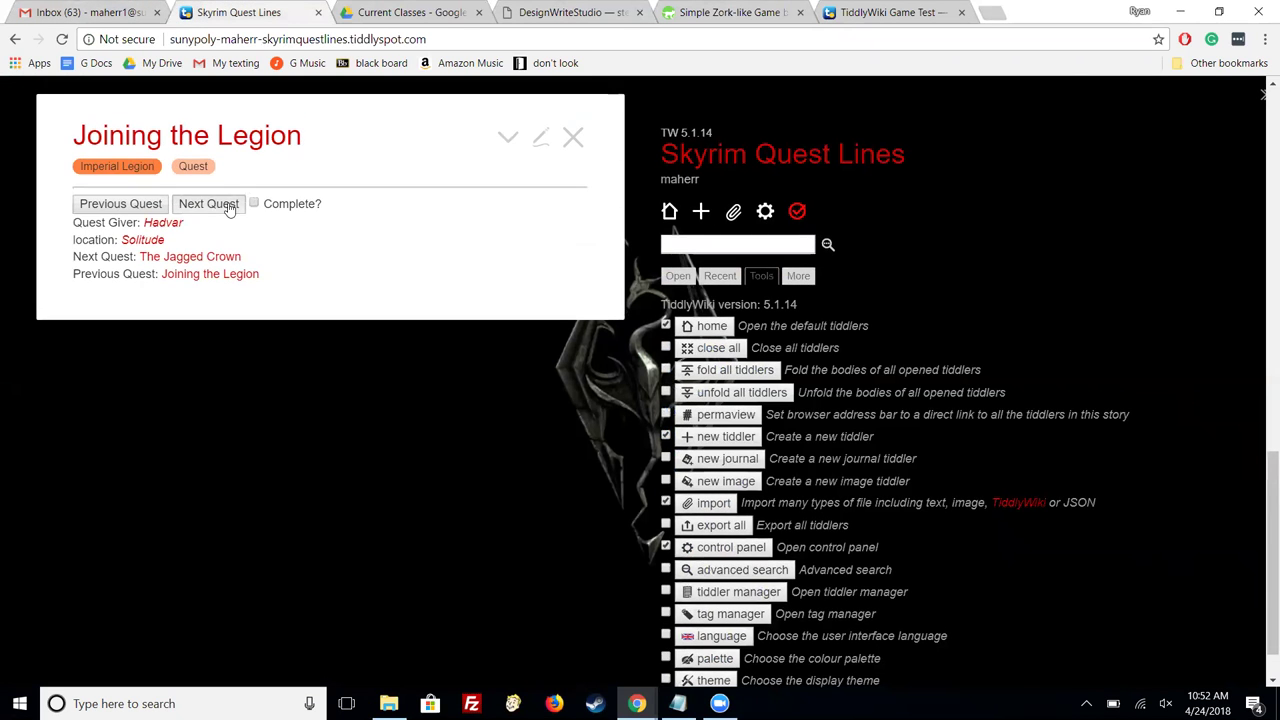
click(230, 205)
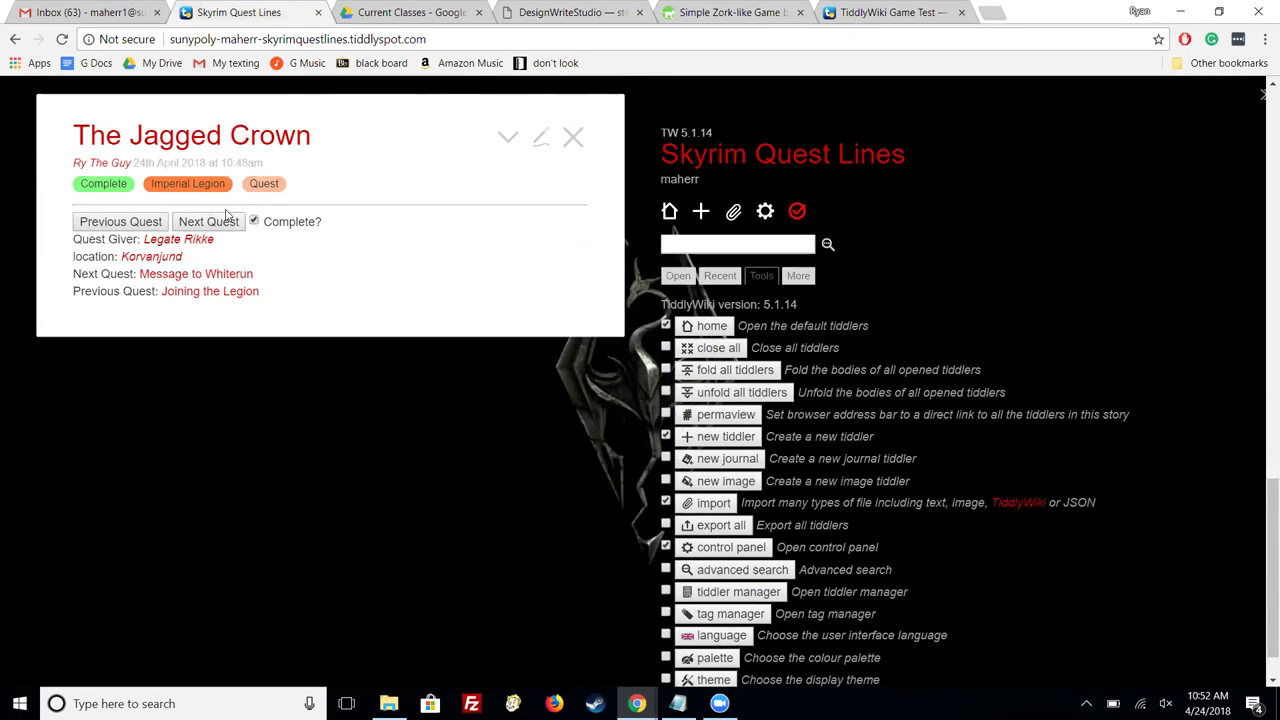
double_click(225, 226)
click(223, 222)
click(223, 222)
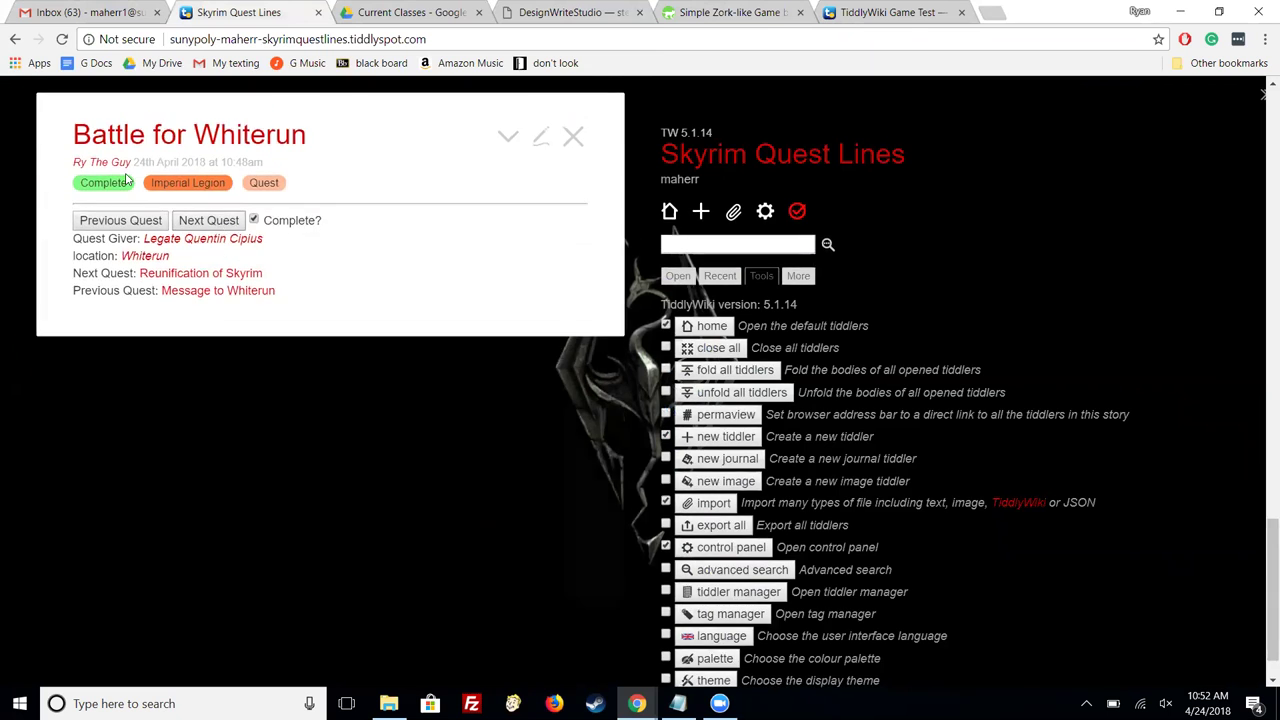
click(222, 220)
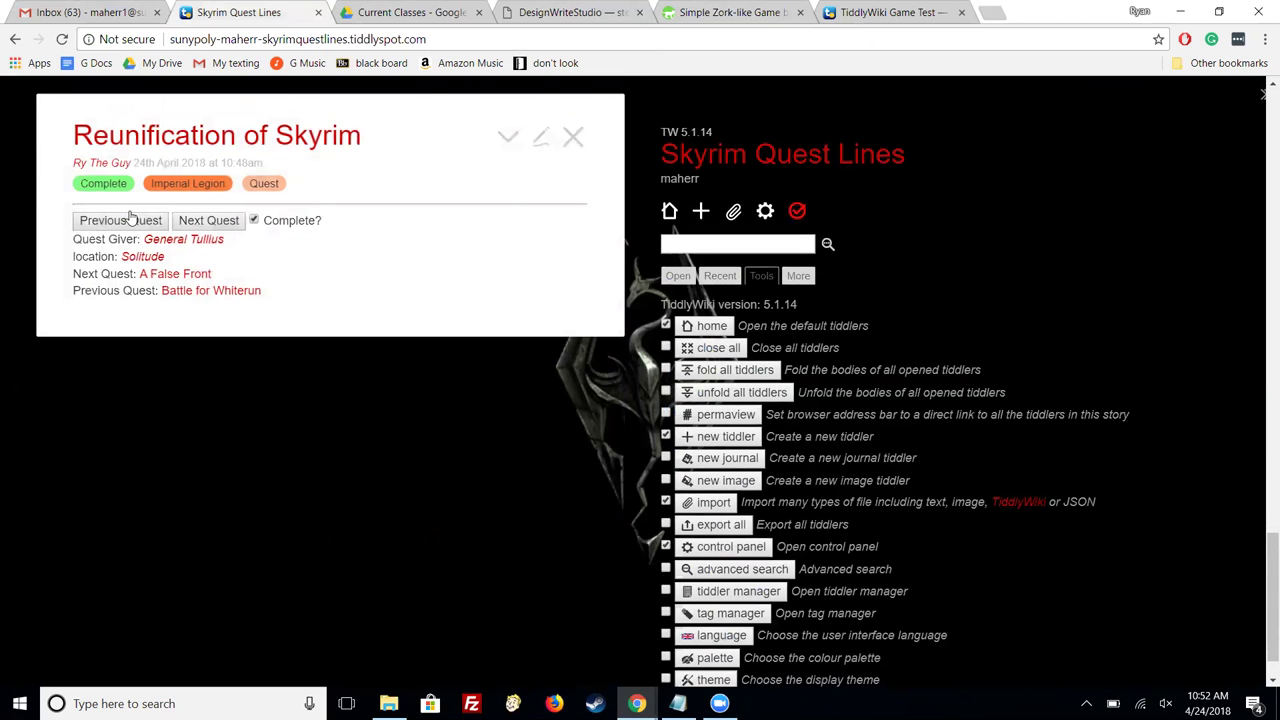
Step: Step back from Reunification of Skyrim to Message to Whiterun and open its combined Solitude Whiterun location
click(130, 220)
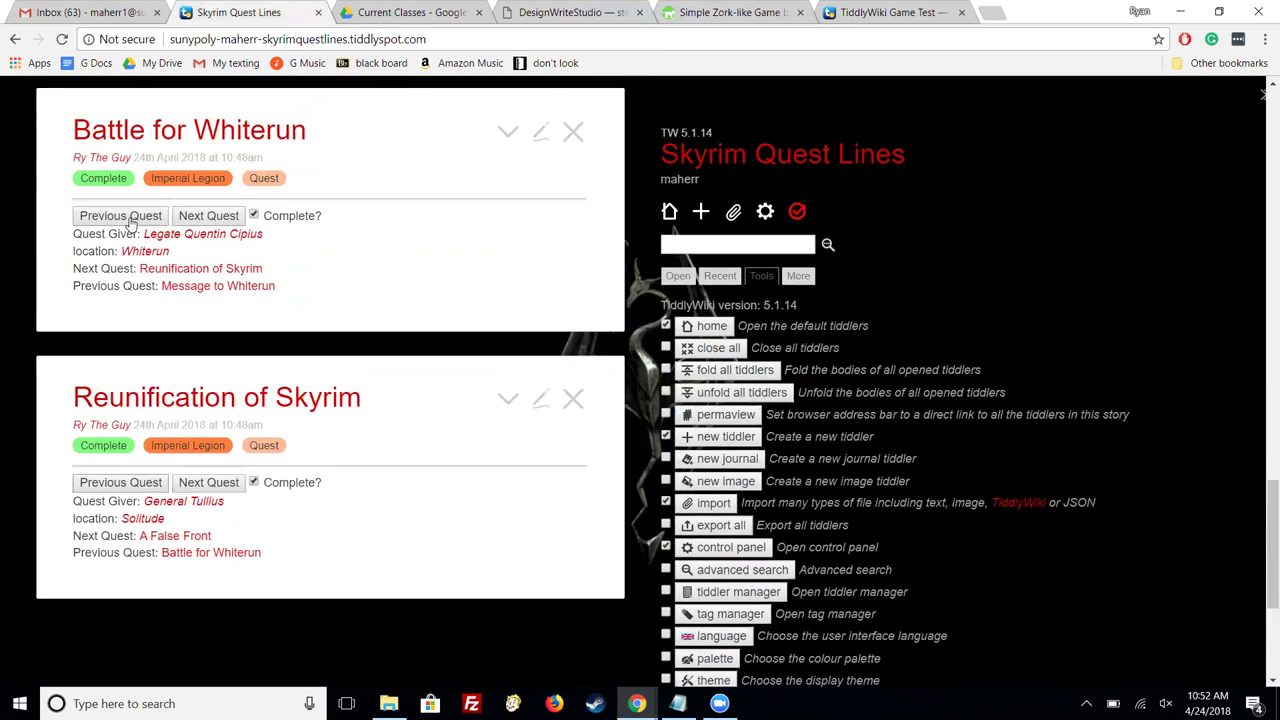
click(130, 218)
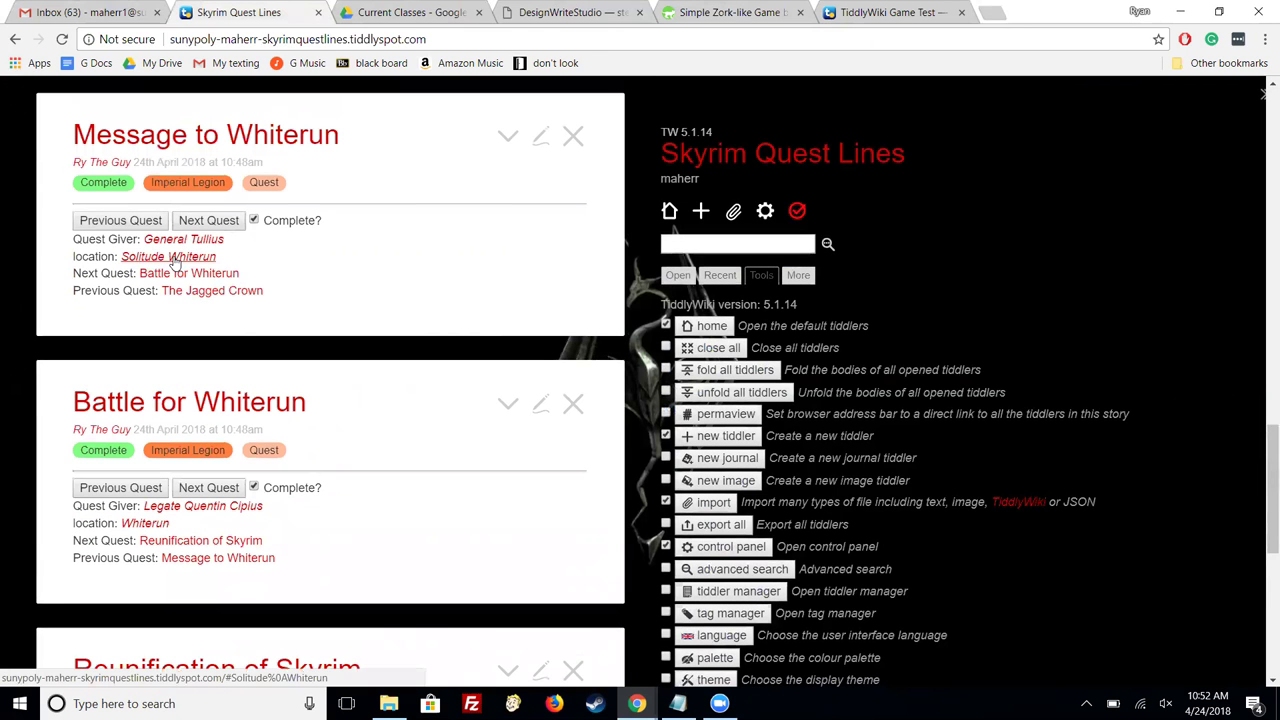
click(173, 257)
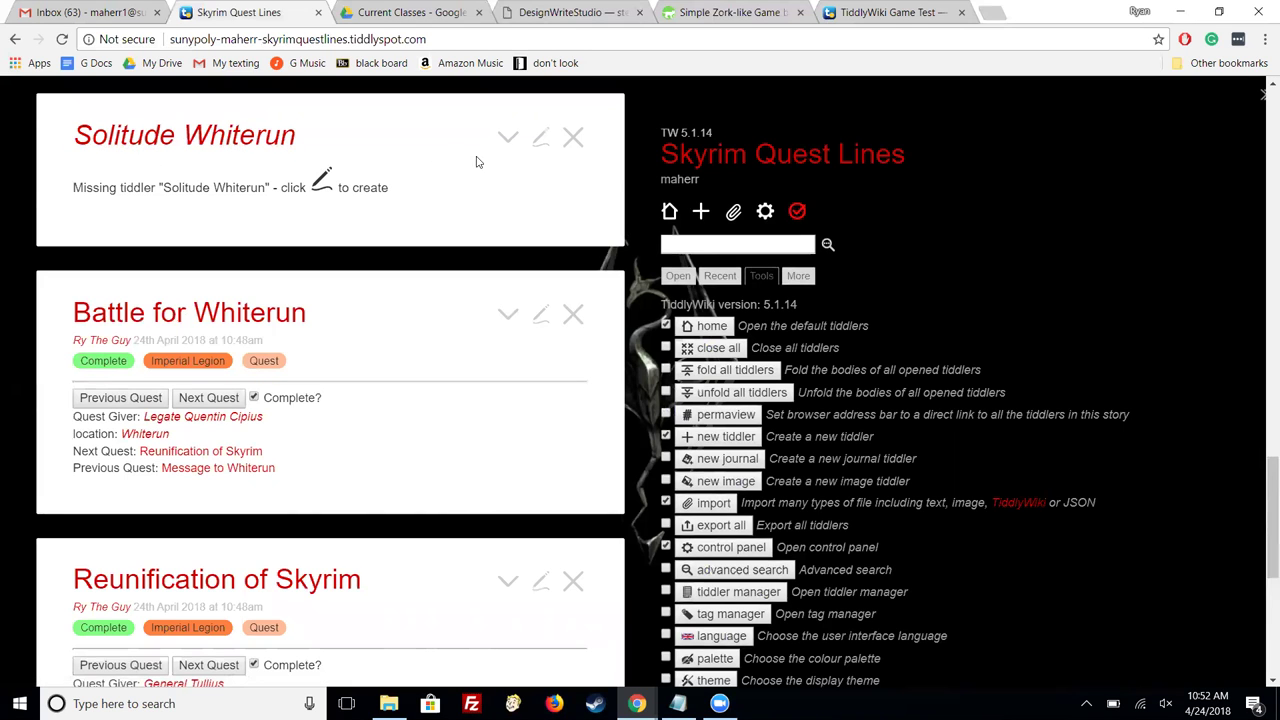
scroll(387, 232, up, 2)
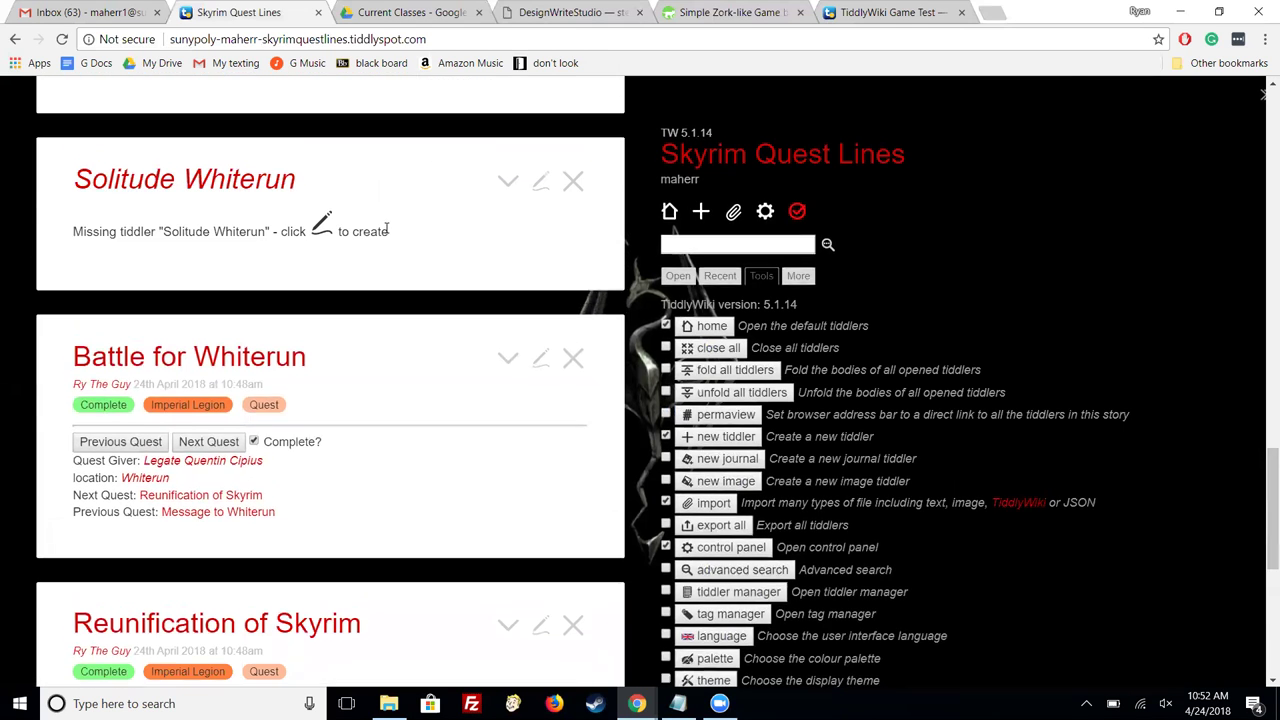
Step: Edit the Message to Whiterun tiddler so its location field reads "Solitude, Whiterun", and save the tiddler
scroll(387, 232, up, 2)
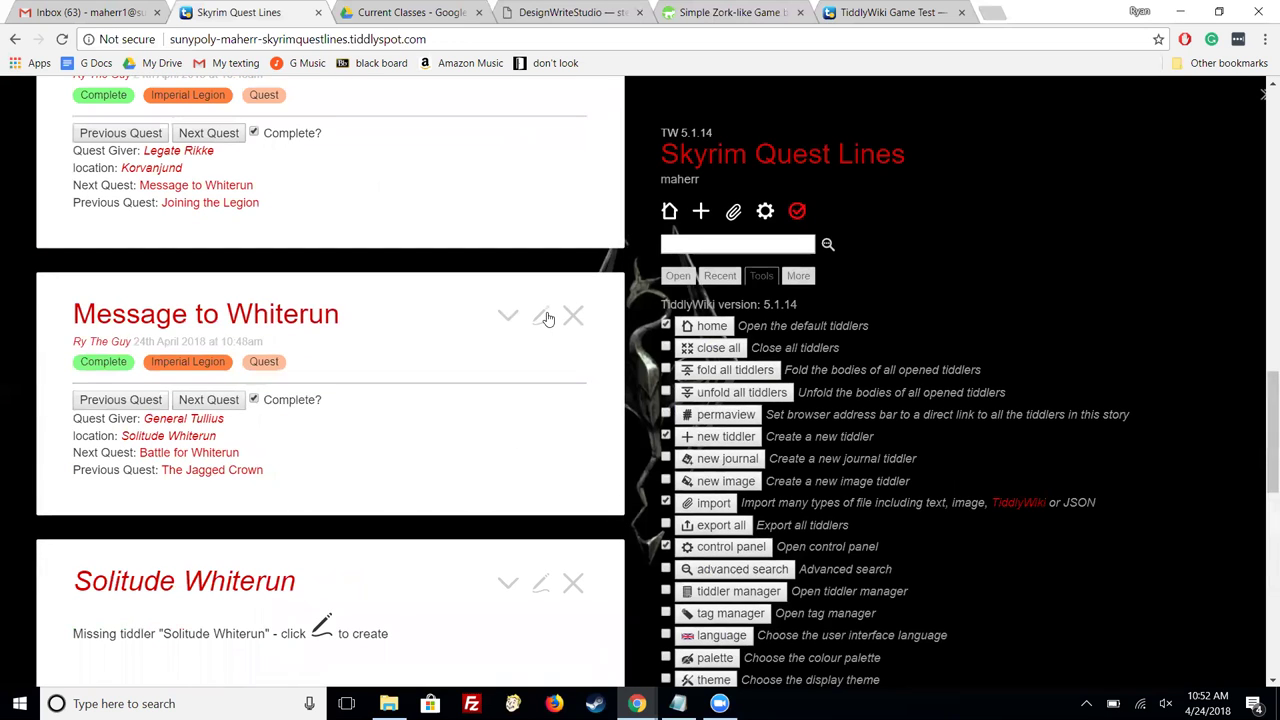
click(541, 316)
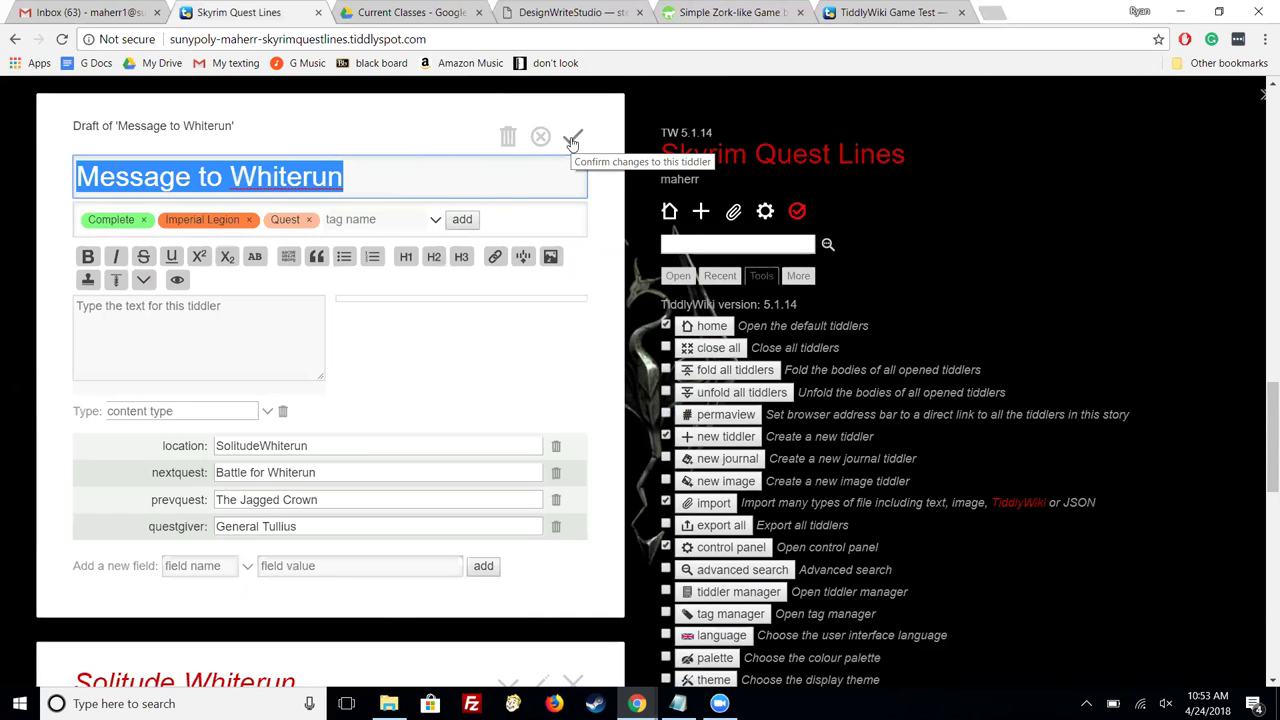
key(XF86AudioMute)
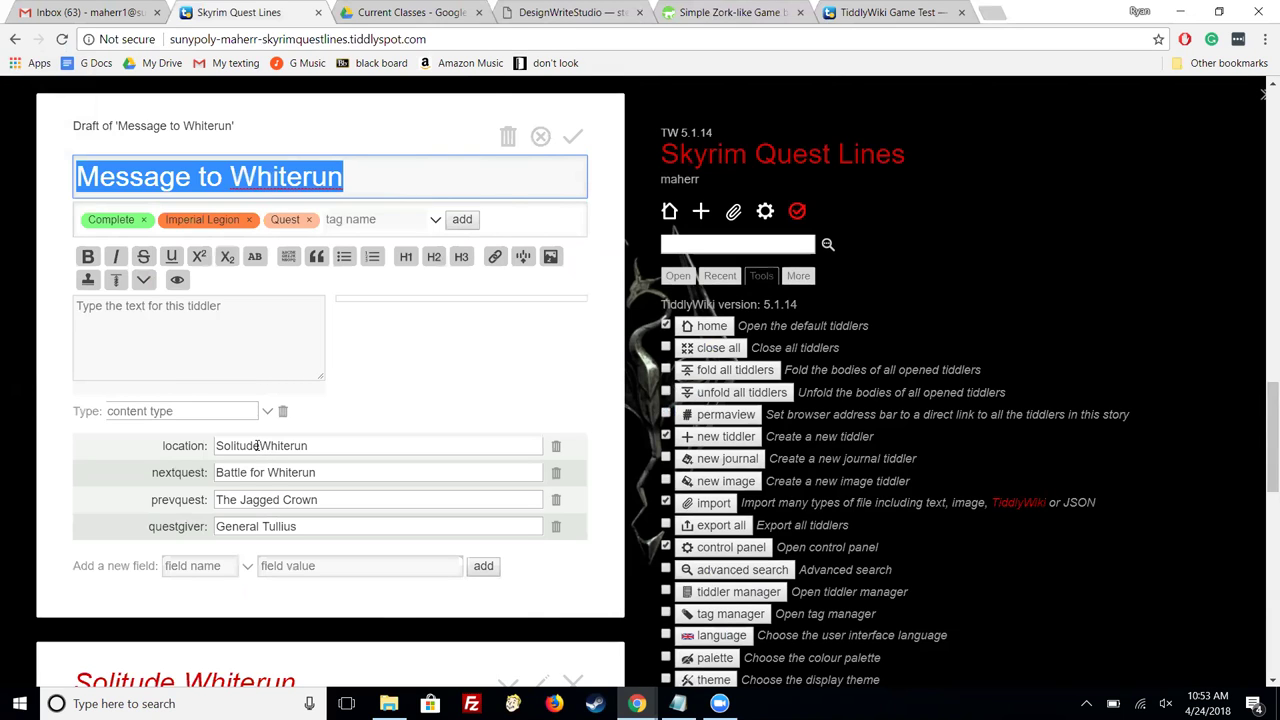
click(261, 447)
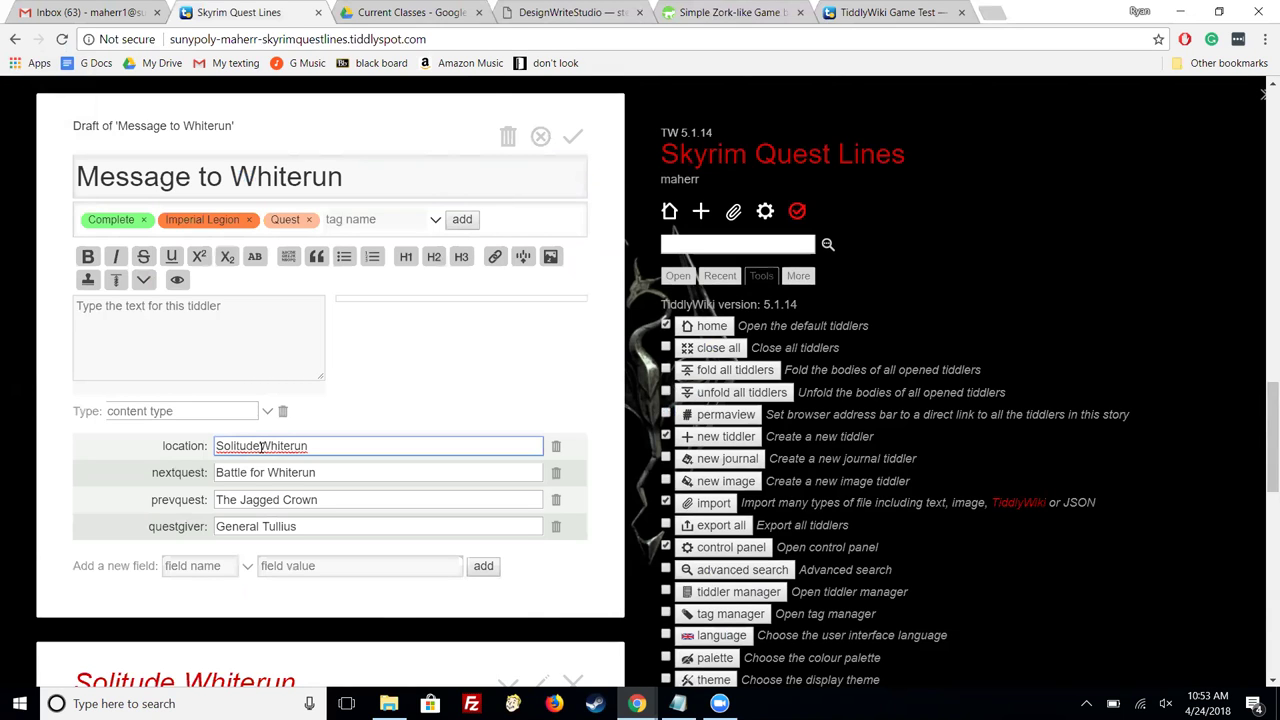
text(,)
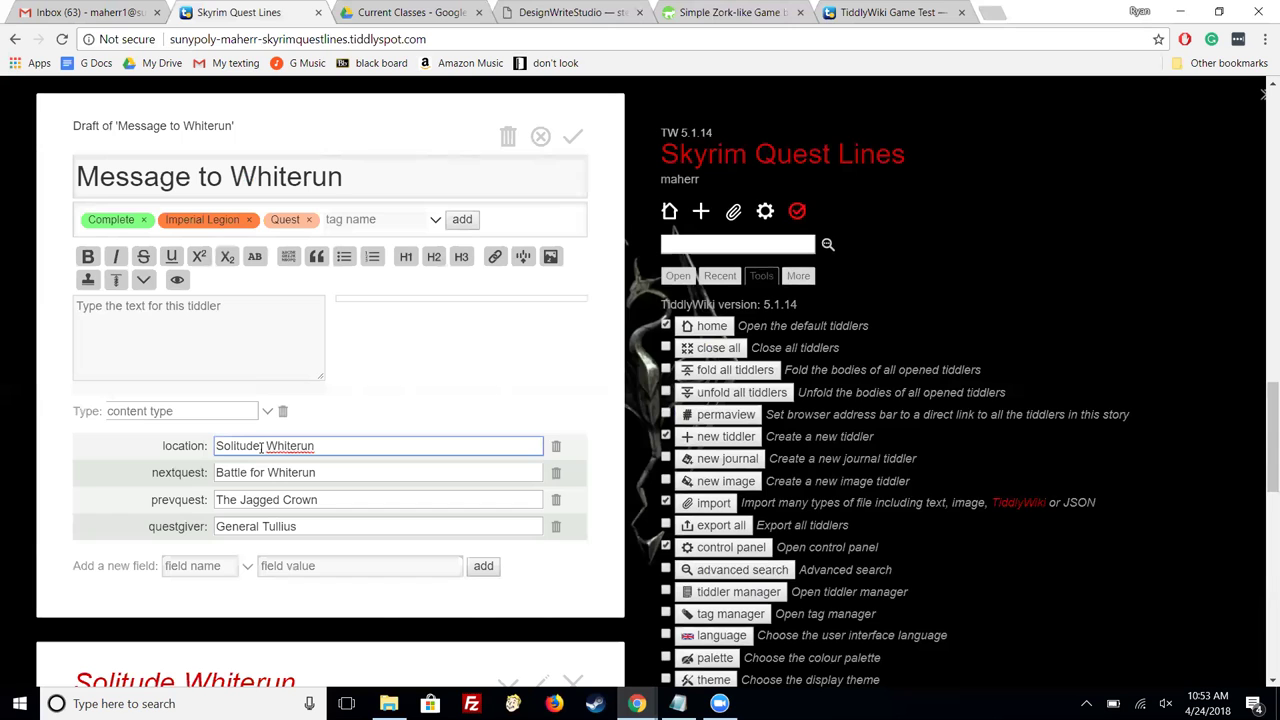
click(574, 137)
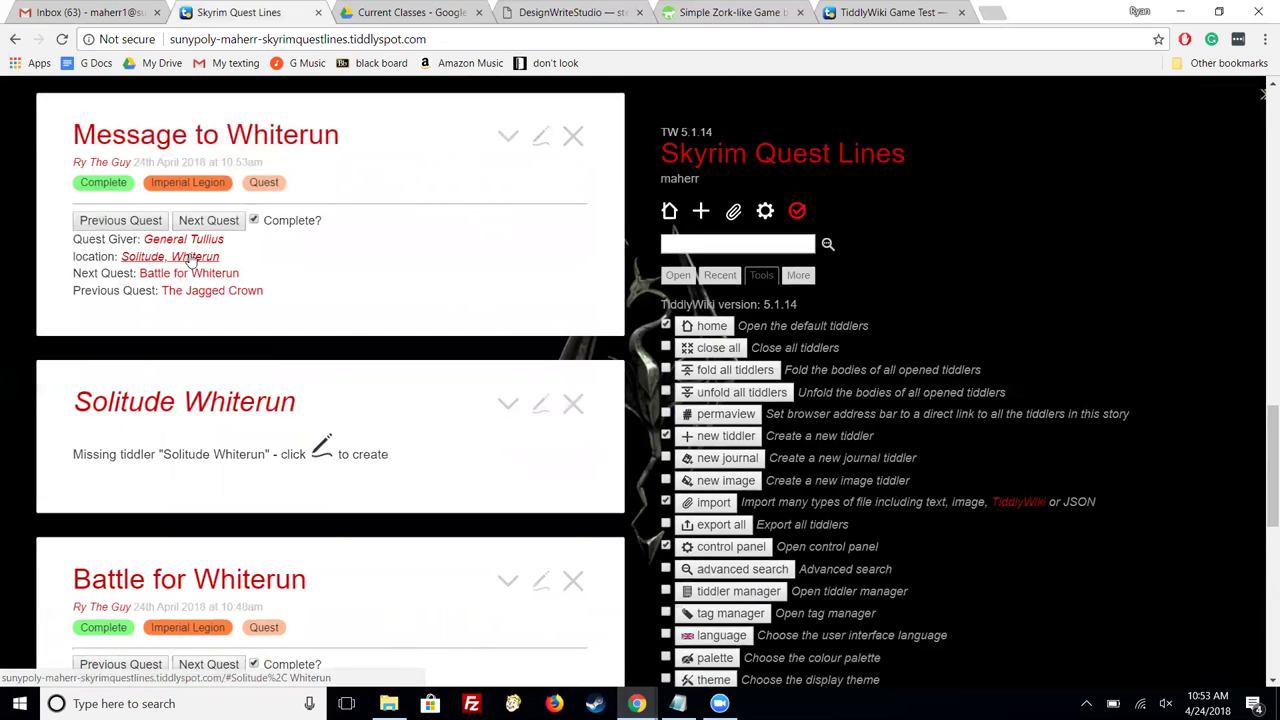
Step: Open the Solitude, Whiterun location from Message to Whiterun, and close both missing Solitude Whiterun tiddlers
click(191, 259)
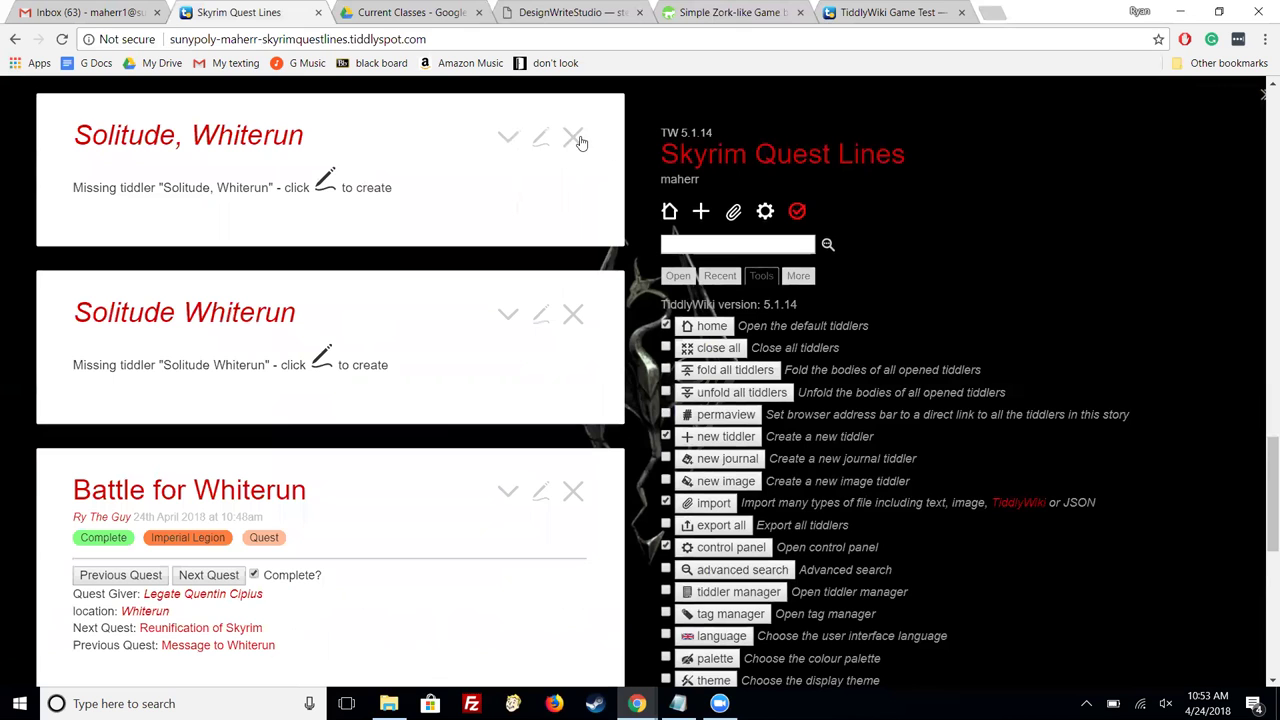
click(578, 139)
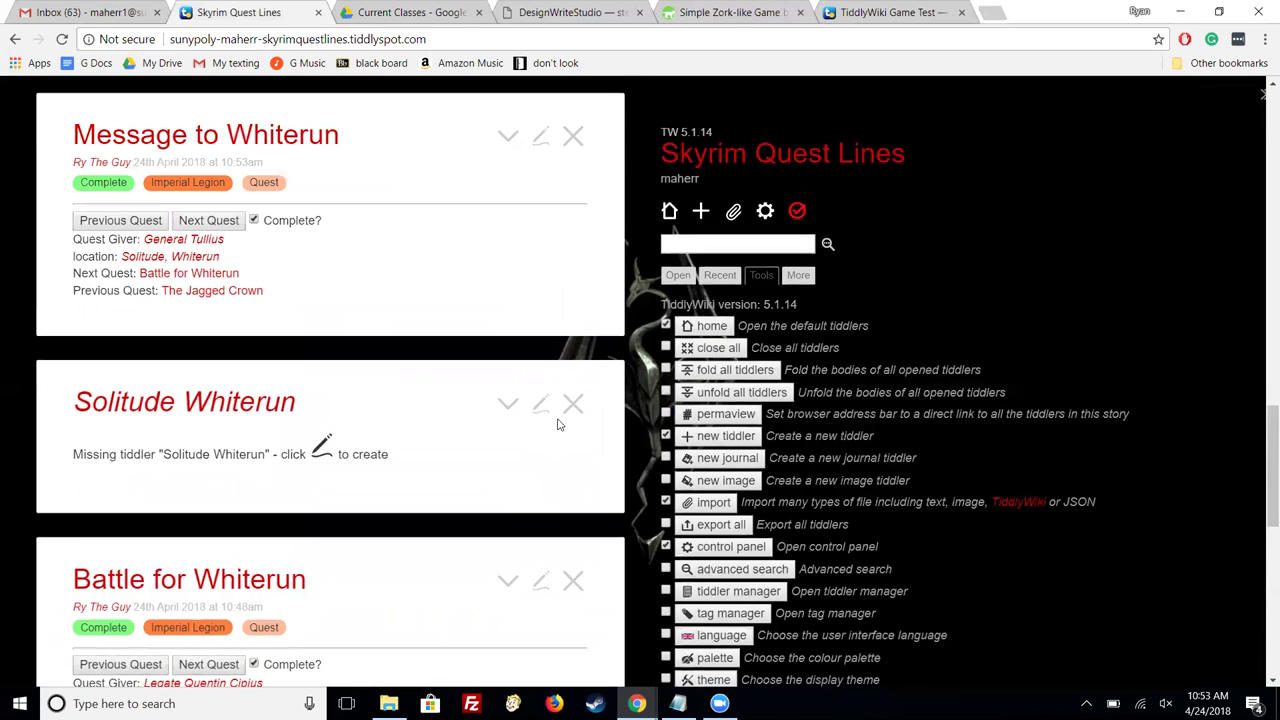
click(572, 405)
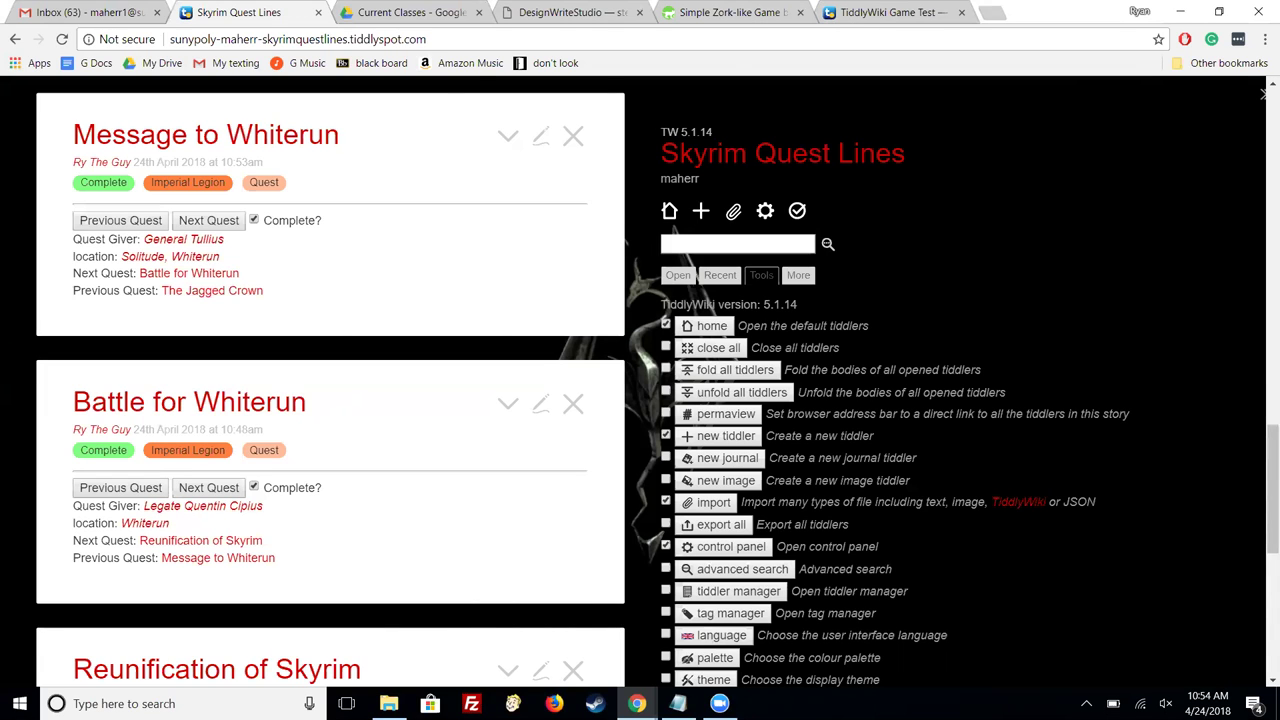
Step: Open the Imperial Legion tiddler for editing and examine its tags, list filter code, quest preview and color field
scroll(895, 400, down, 3)
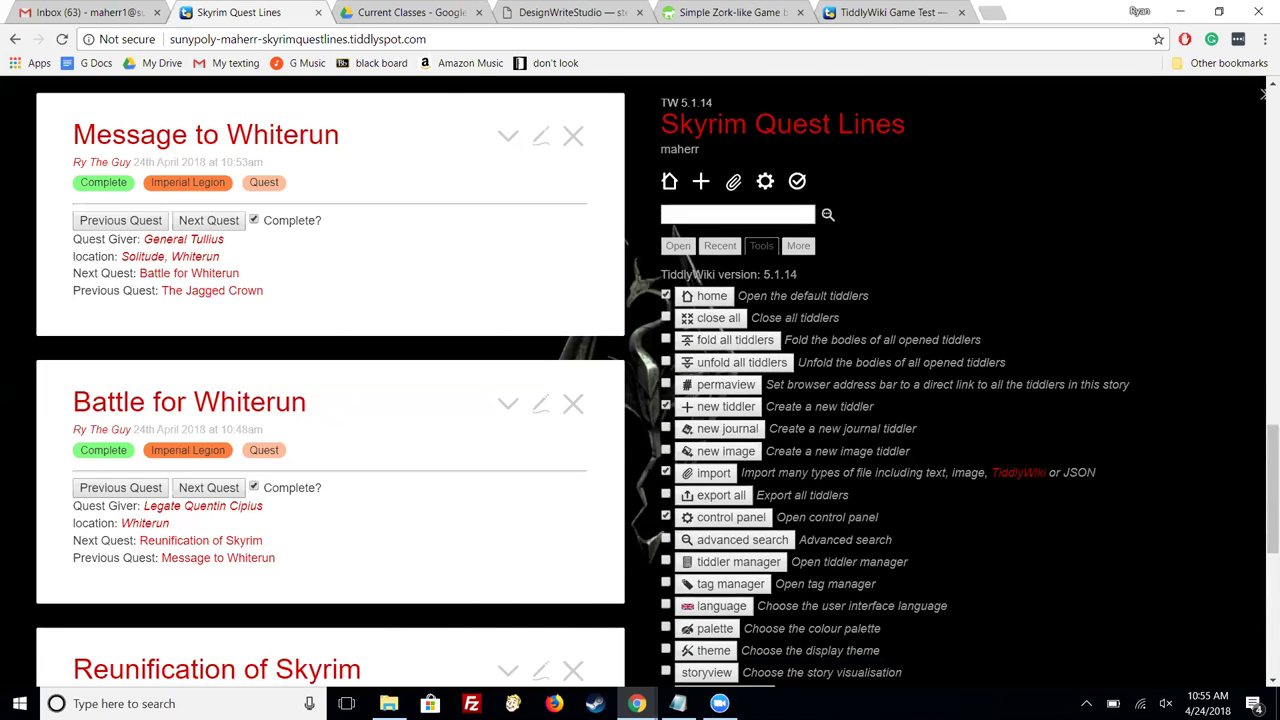
scroll(895, 400, up, 5)
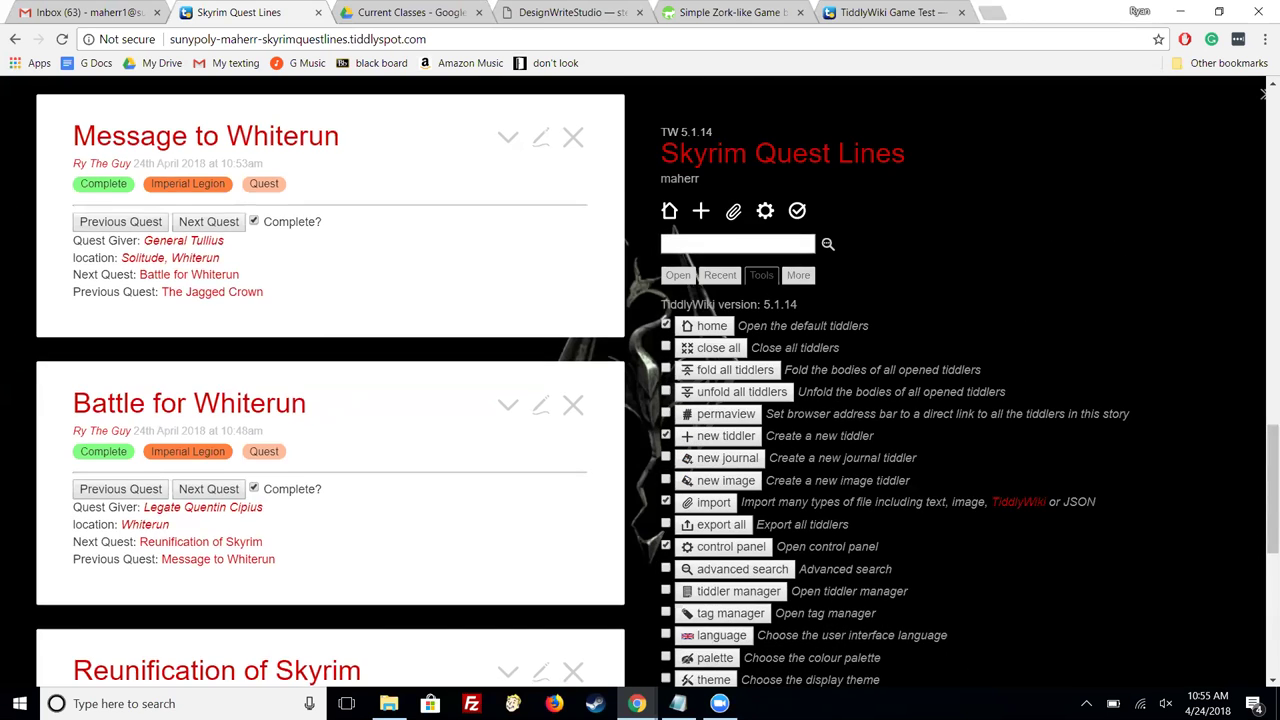
scroll(330, 380, up, 8)
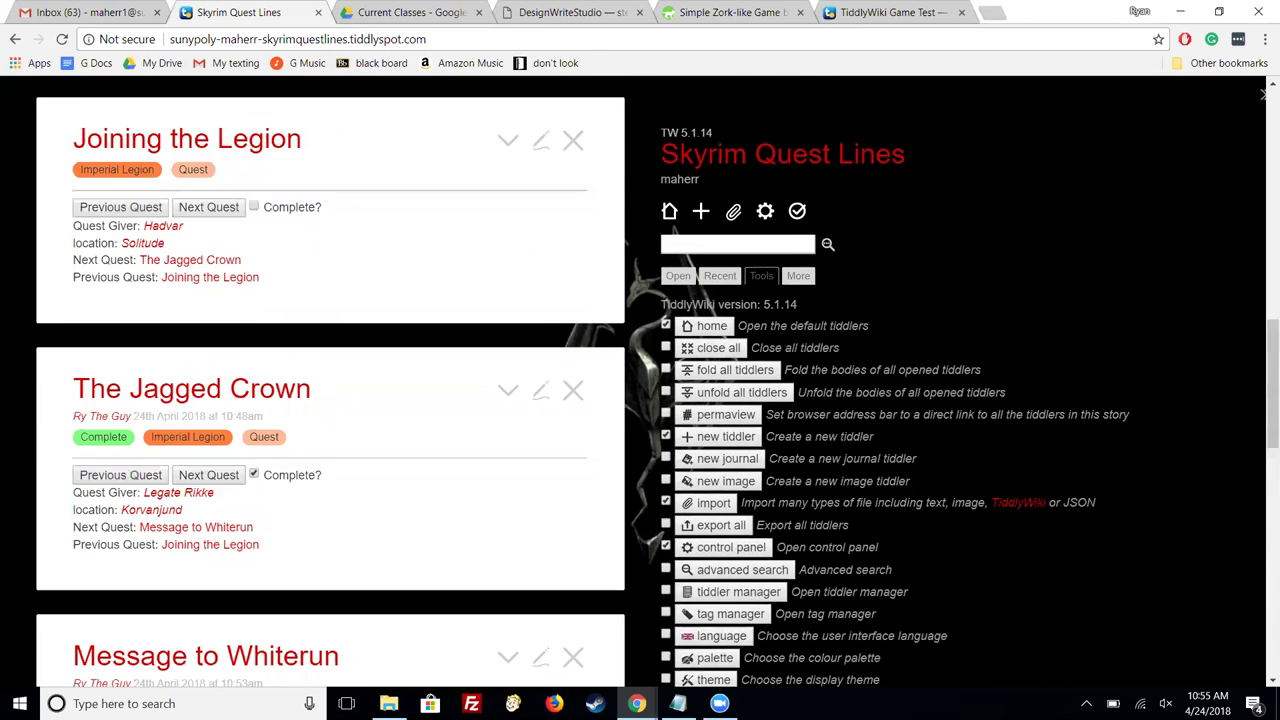
scroll(330, 380, up, 1)
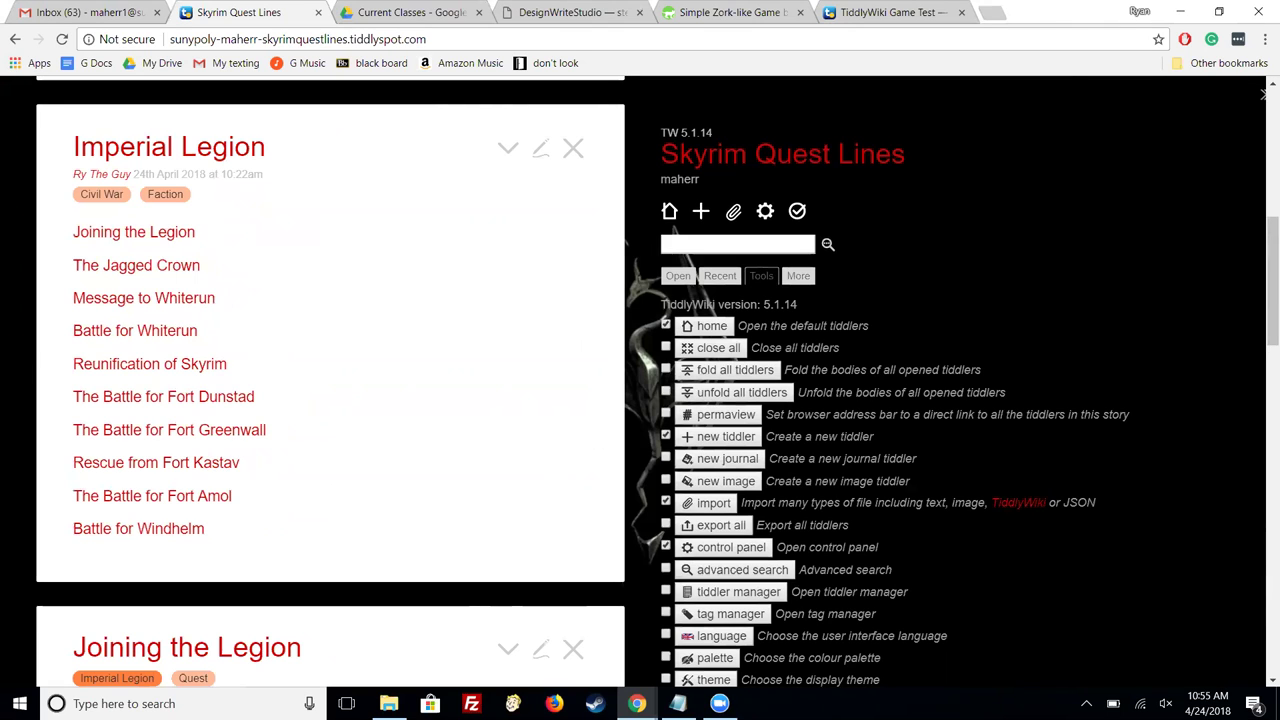
scroll(533, 157, up, 1)
click(536, 165)
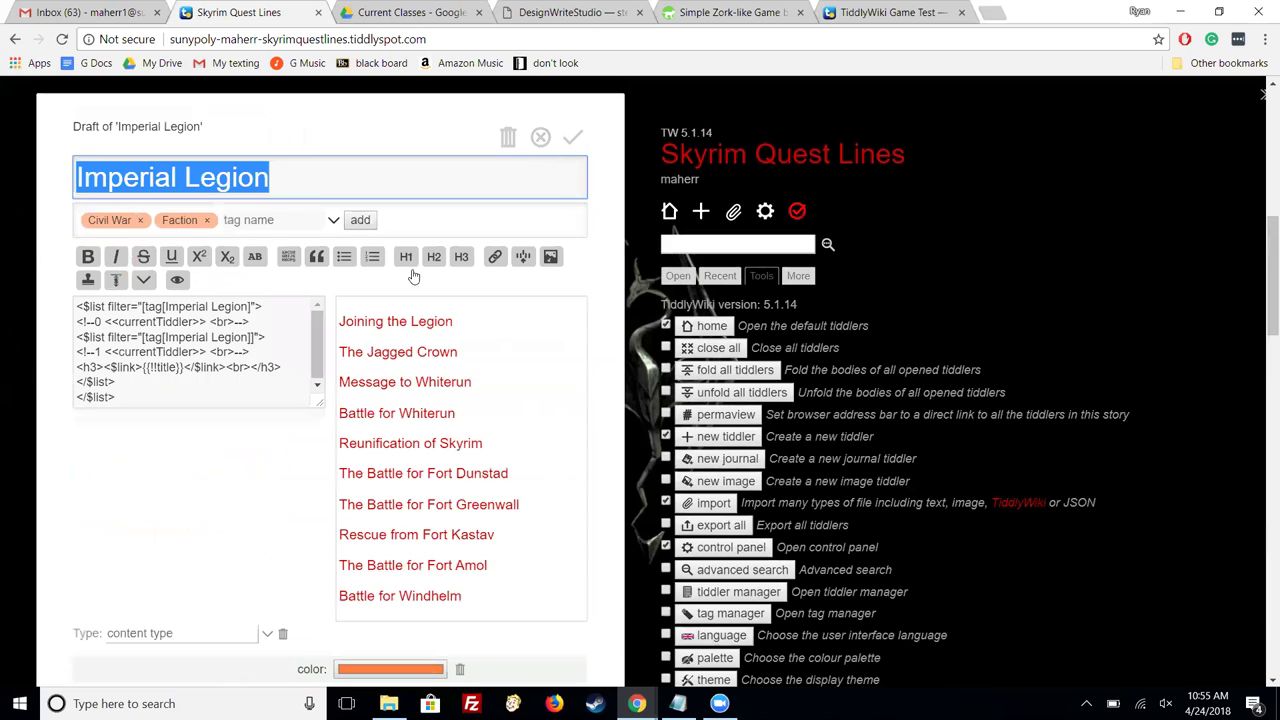
click(215, 522)
scroll(215, 522, down, 1)
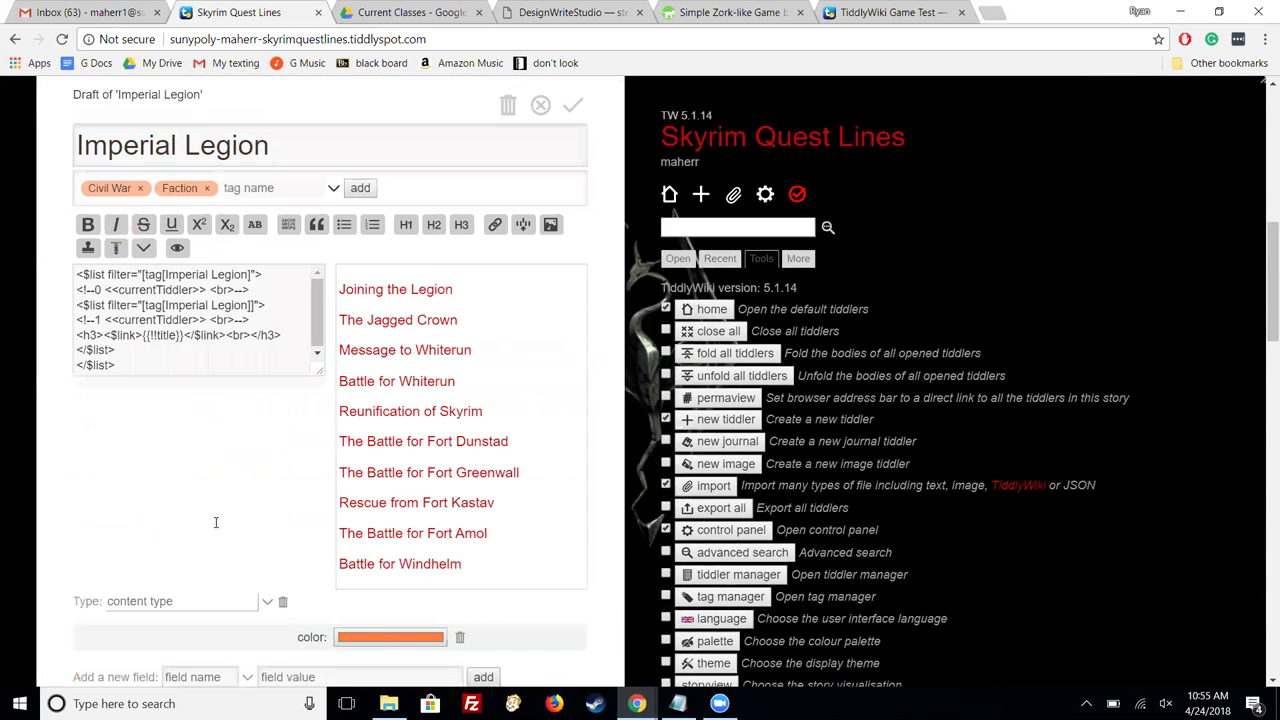
scroll(215, 522, up, 3)
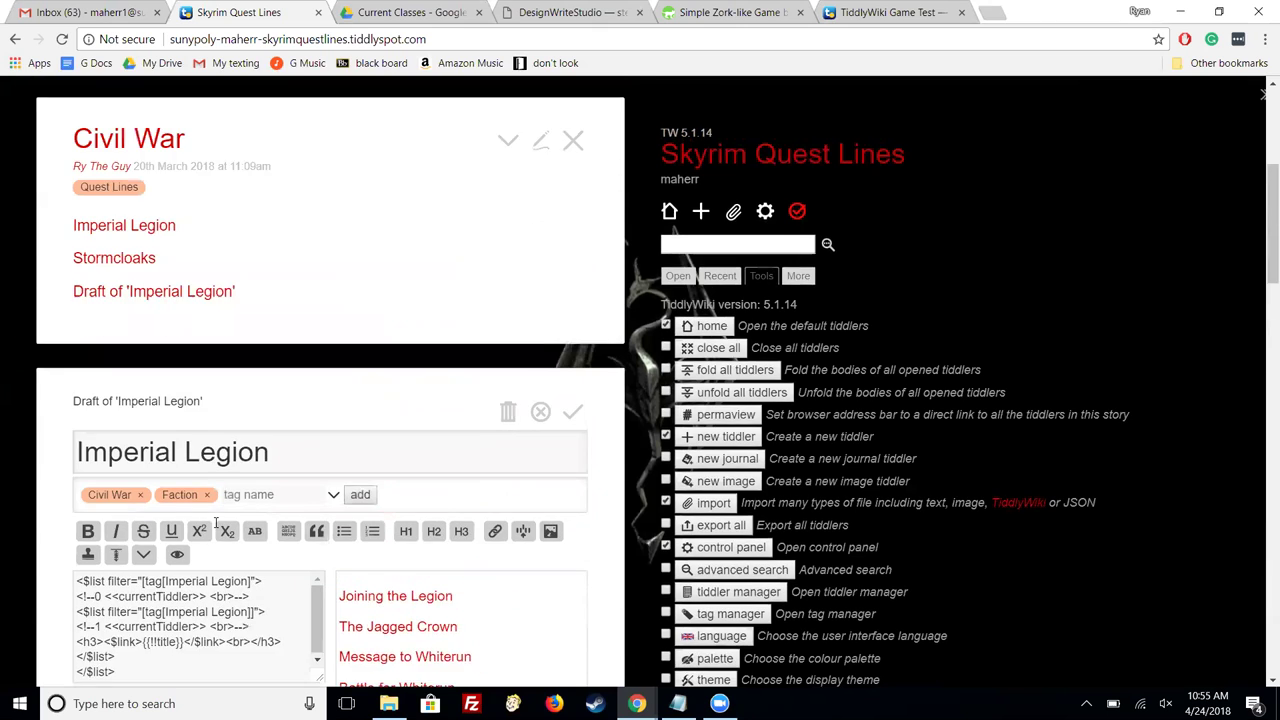
scroll(215, 522, down, 4)
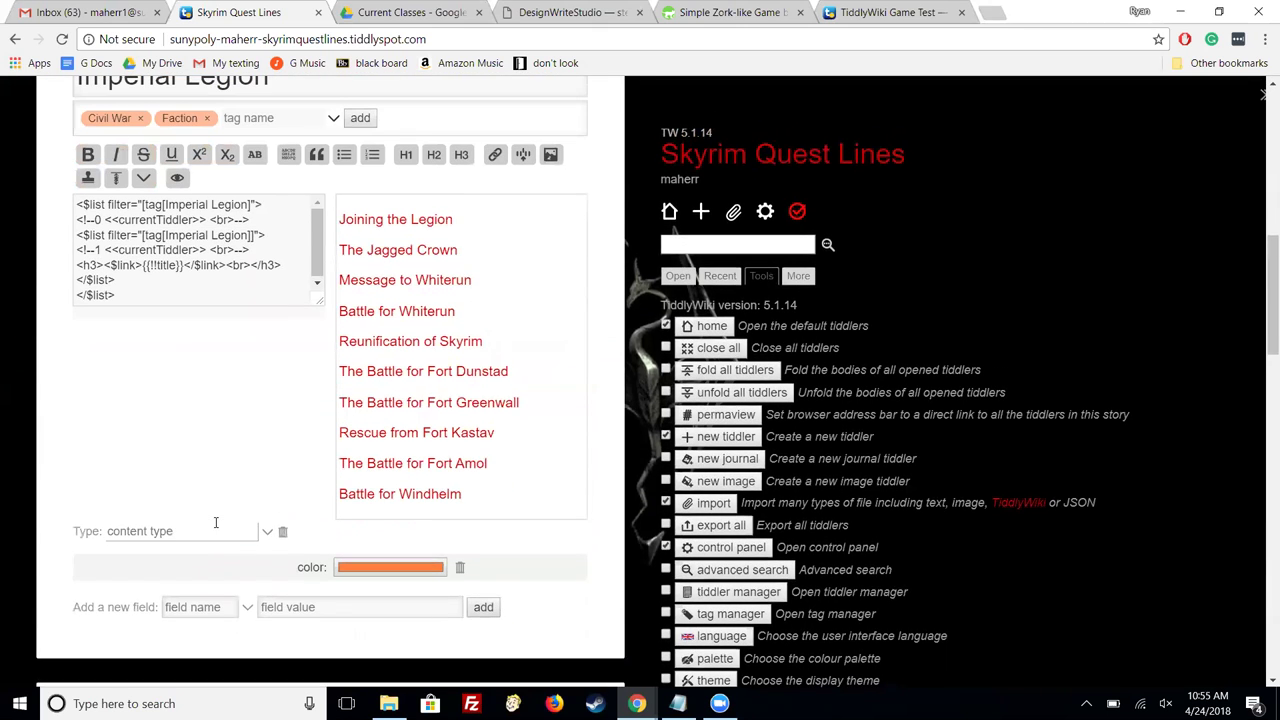
scroll(215, 525, up, 1)
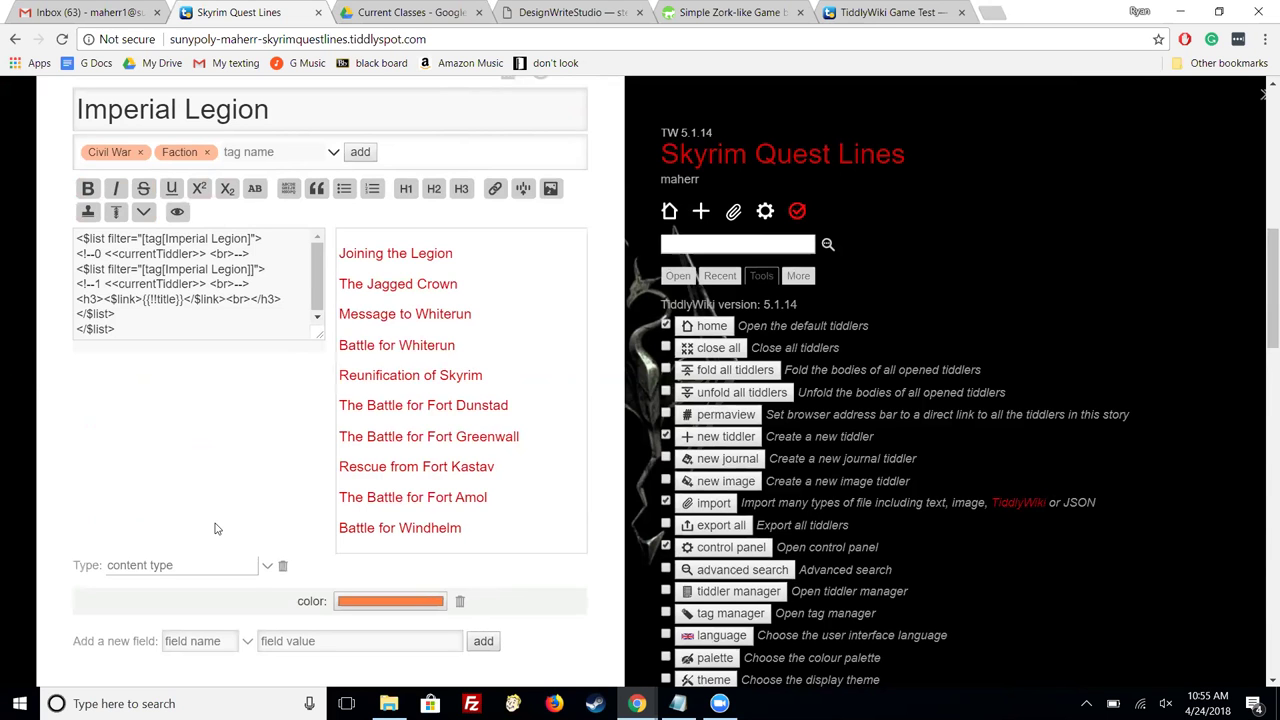
Step: Examine the tags on the open Imperial Legion quests, the Quest Lines and Civil War lists, and the Imperial Legion draft
scroll(214, 528, down, 5)
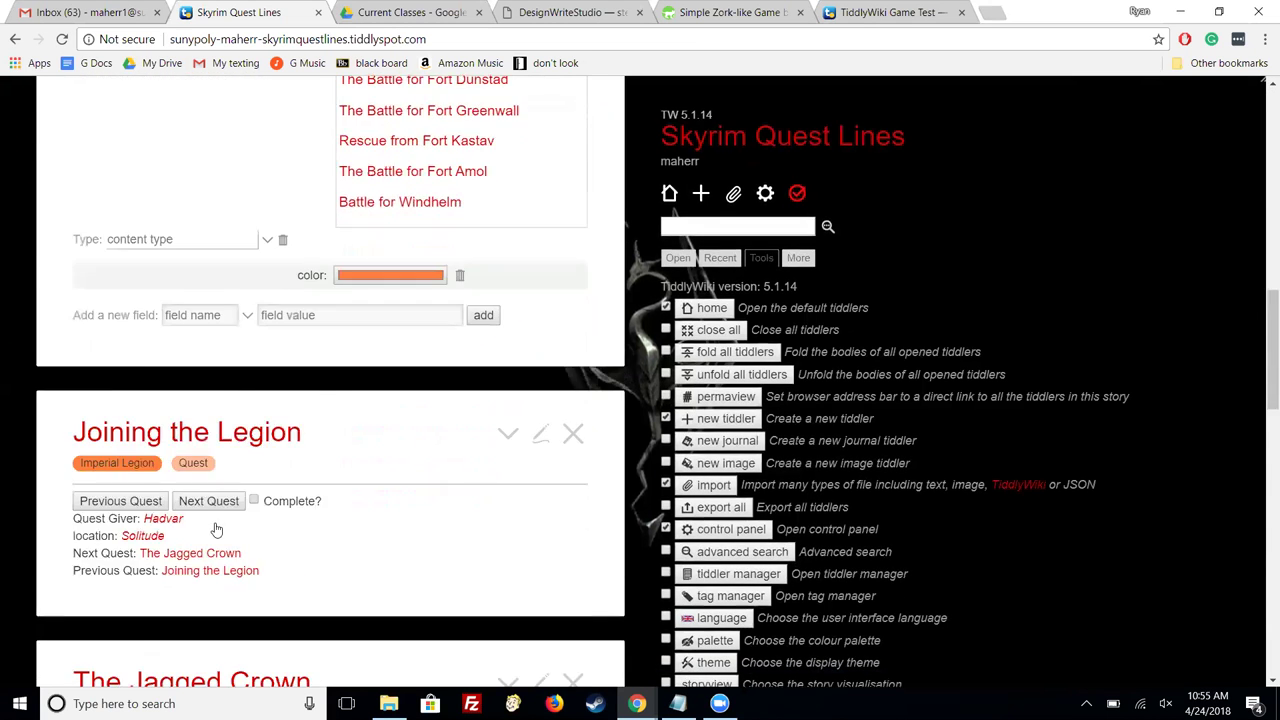
scroll(214, 528, down, 3)
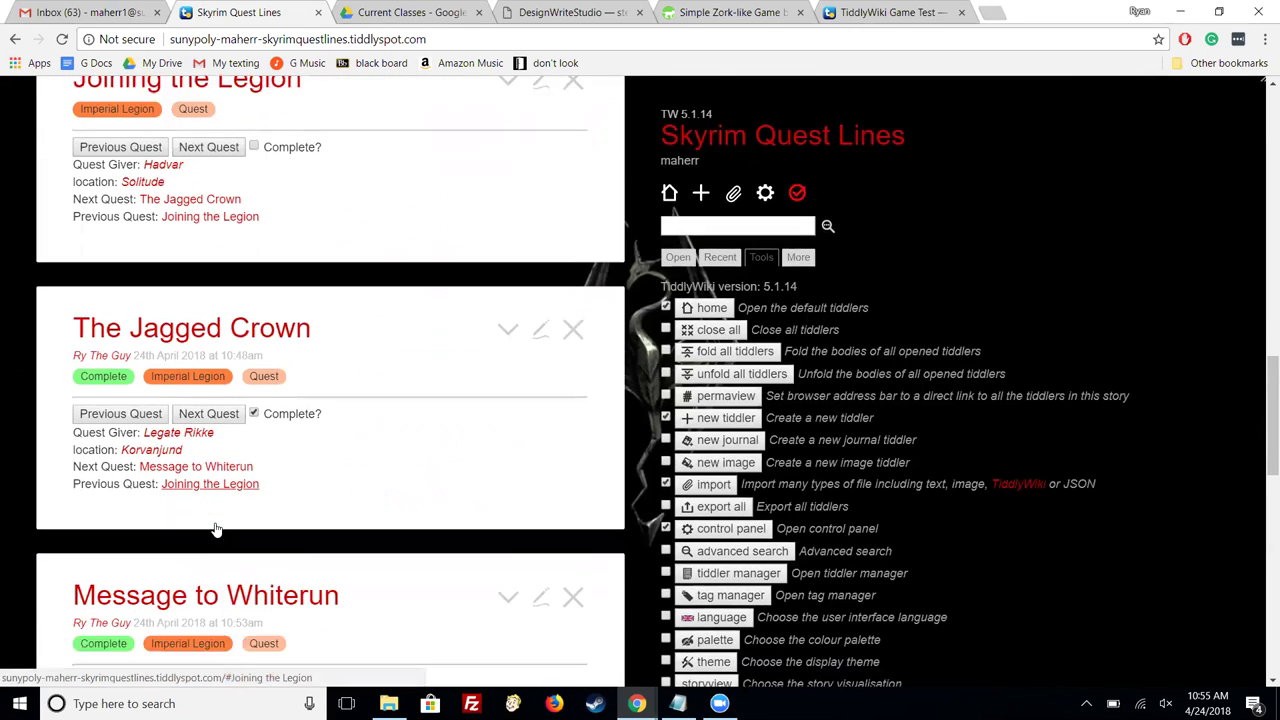
scroll(214, 528, down, 10)
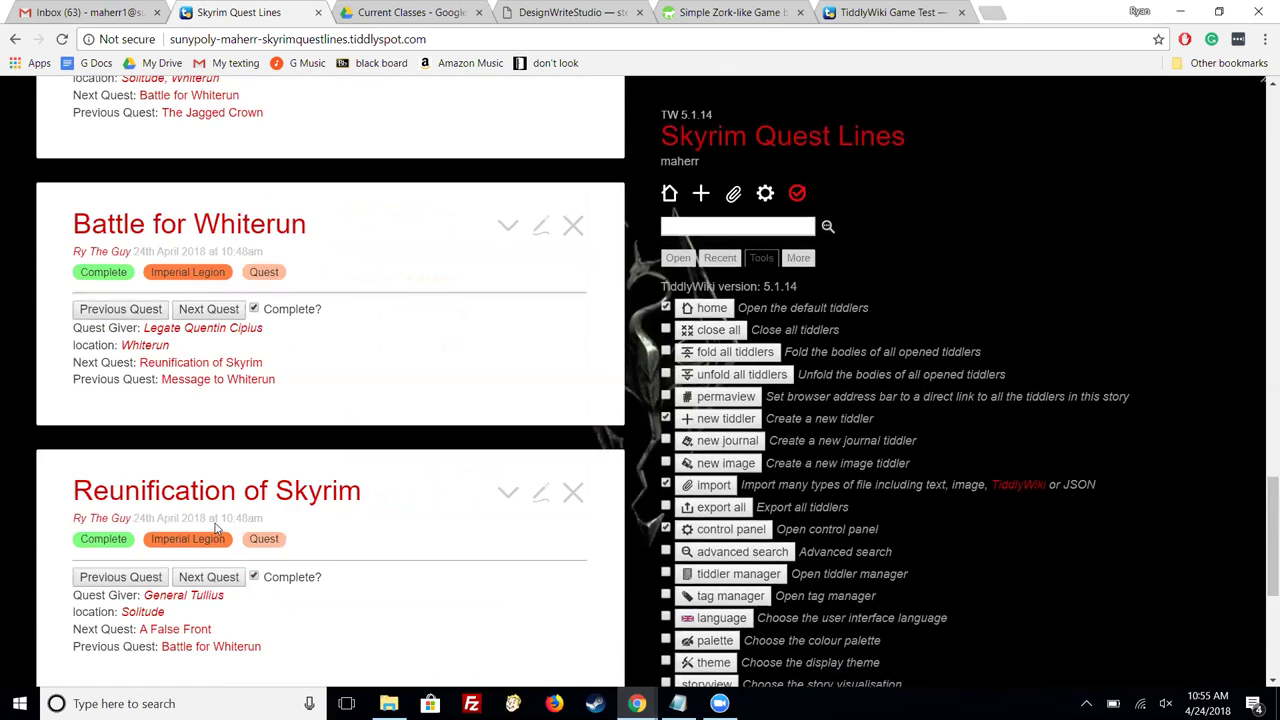
scroll(214, 528, up, 12)
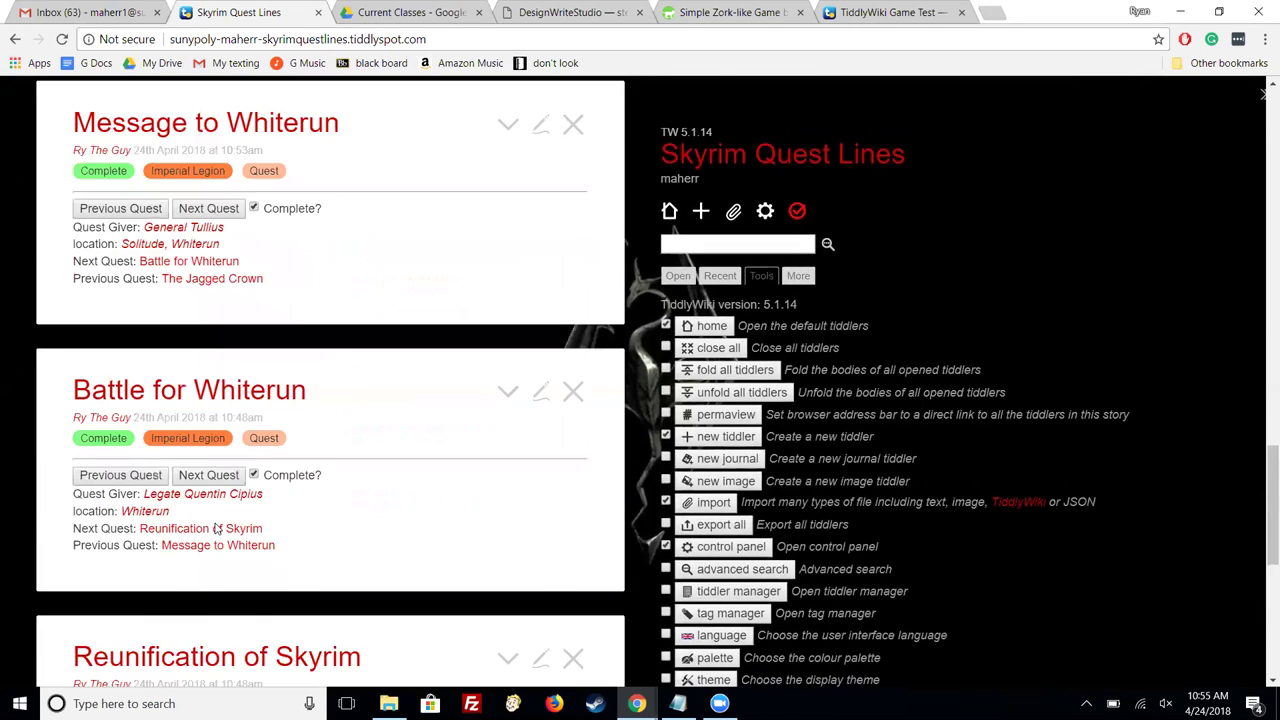
scroll(214, 528, up, 16)
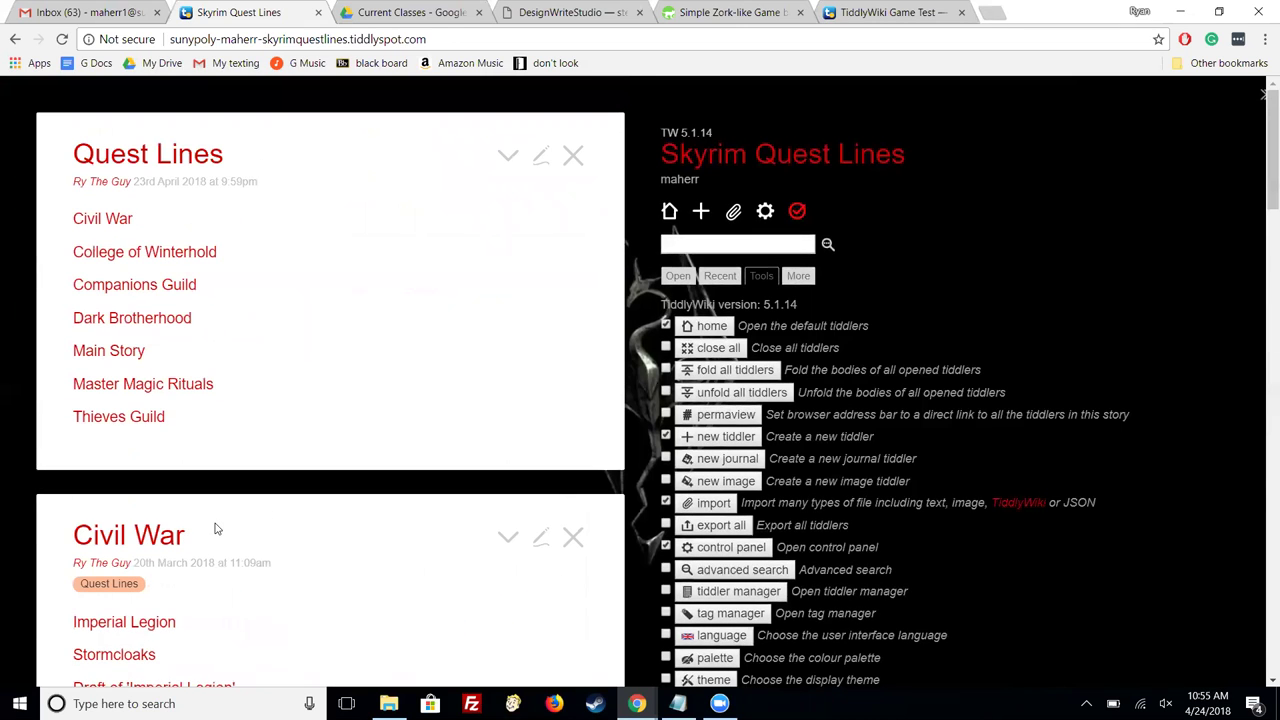
scroll(214, 528, down, 7)
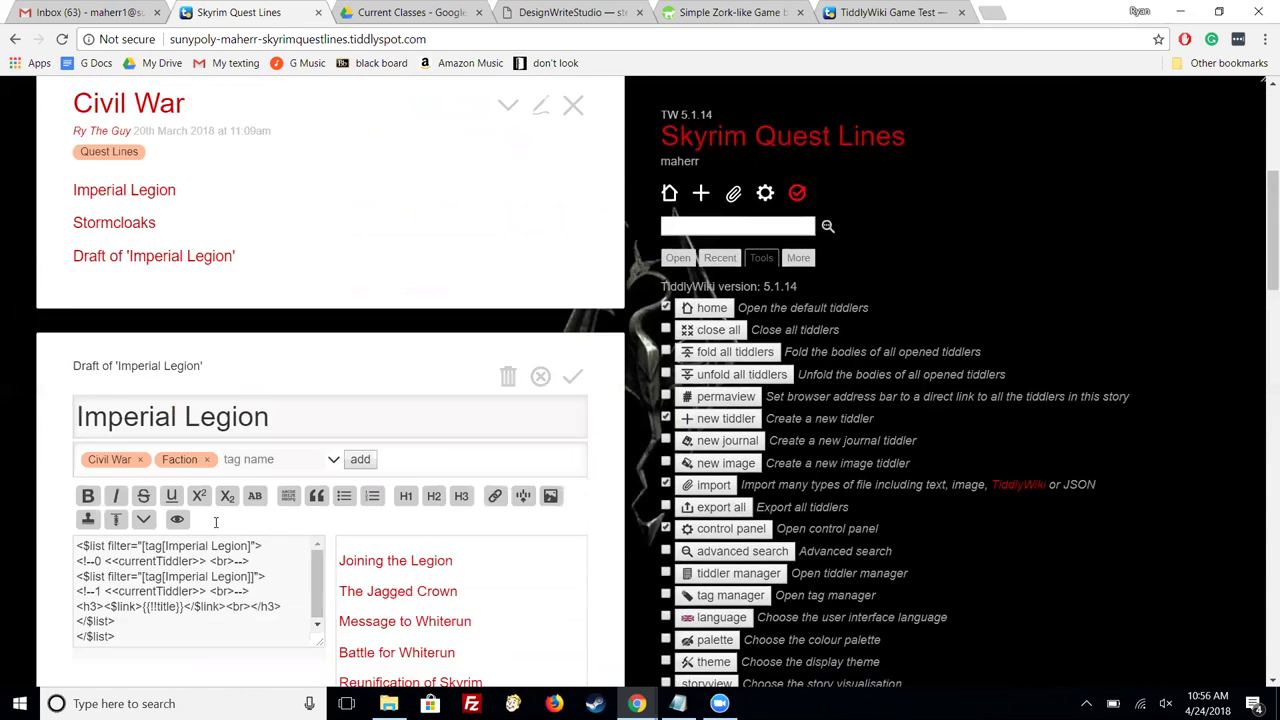
scroll(214, 522, down, 12)
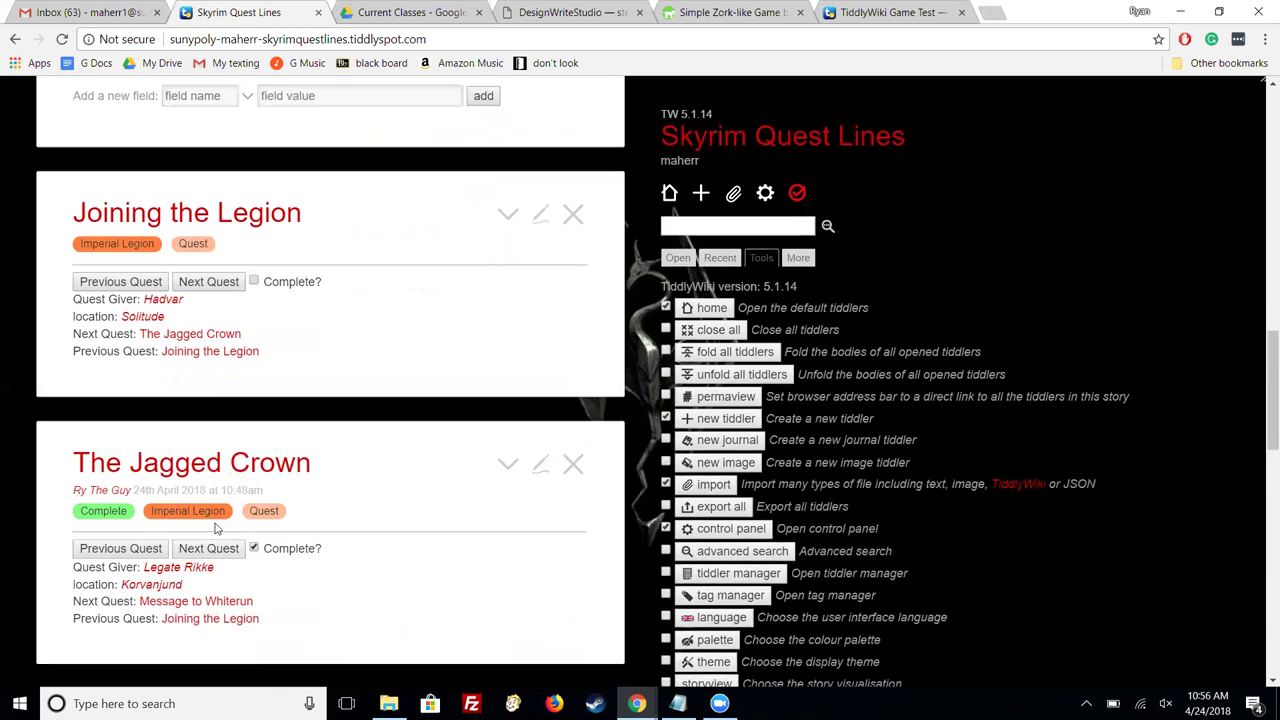
scroll(214, 528, up, 5)
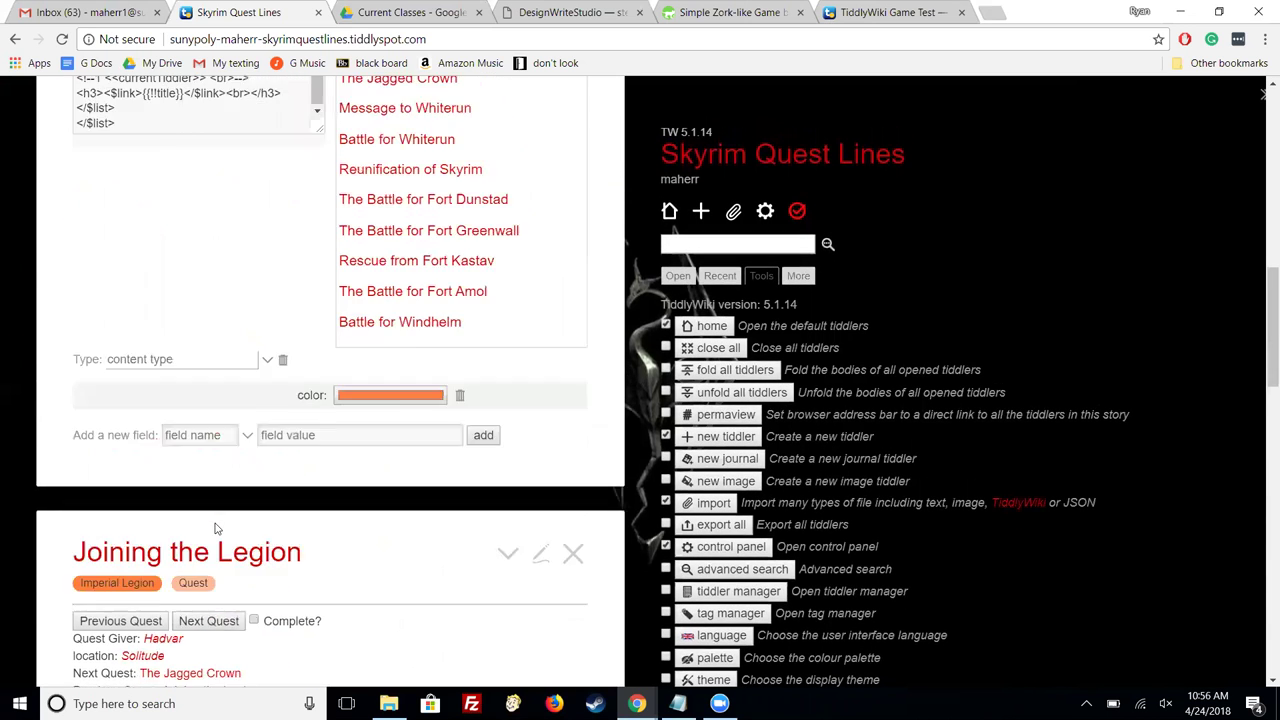
scroll(214, 528, up, 3)
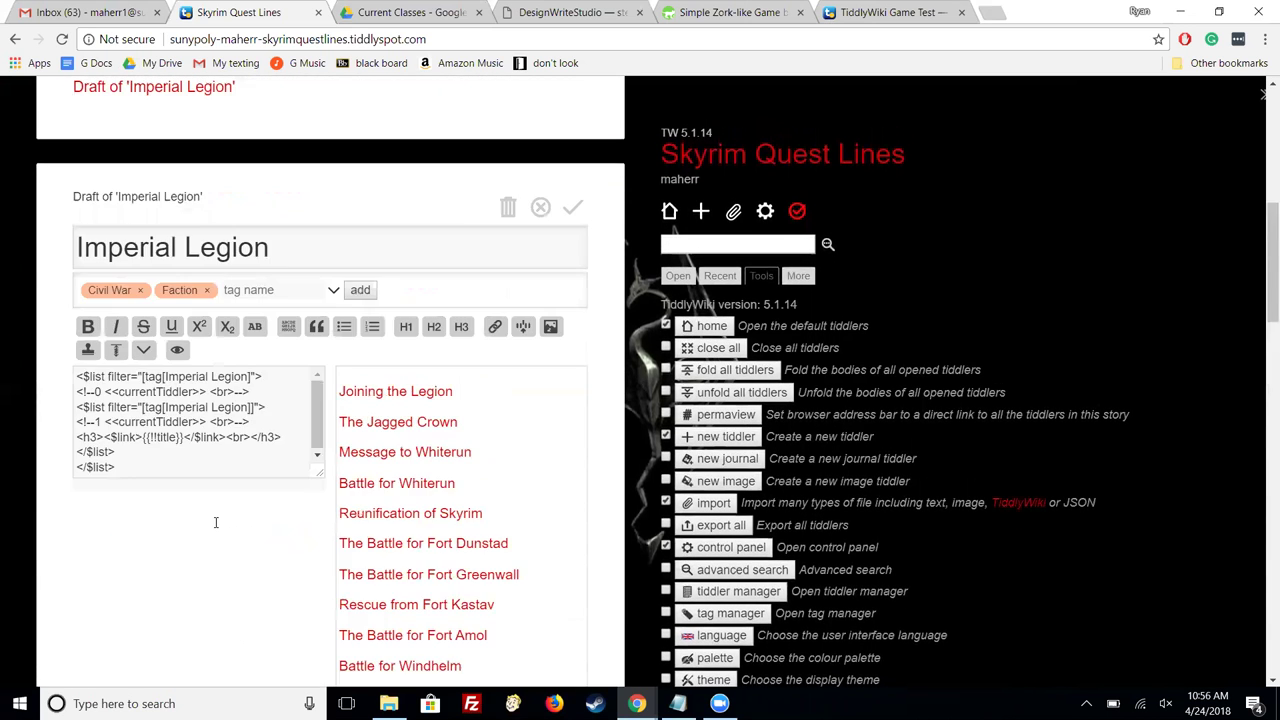
Step: Save the Imperial Legion draft and close the tiddler
scroll(214, 528, up, 8)
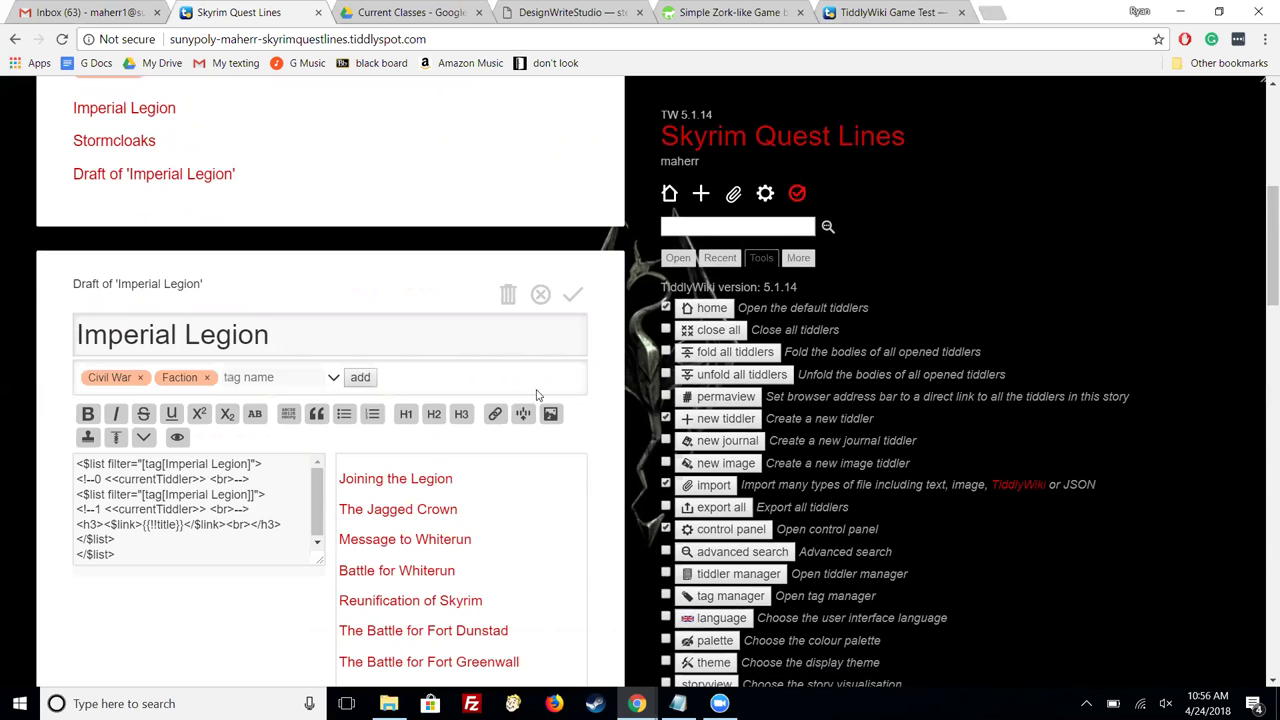
click(572, 261)
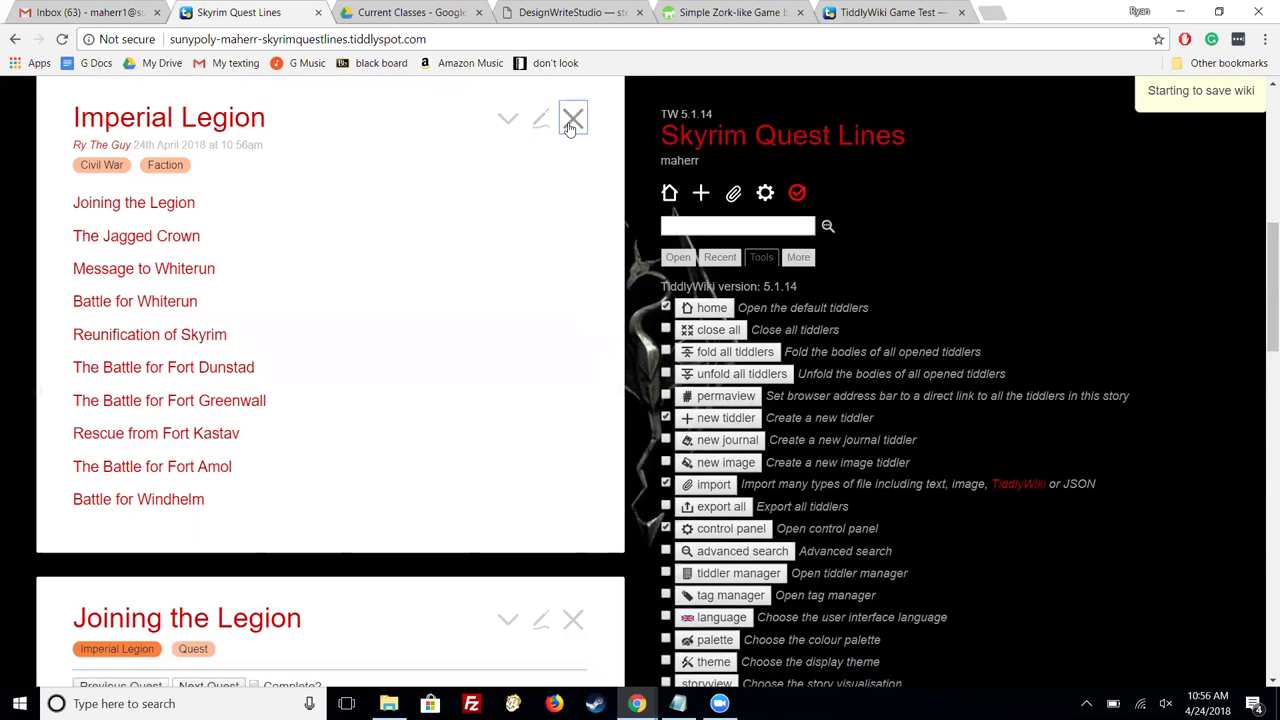
click(572, 120)
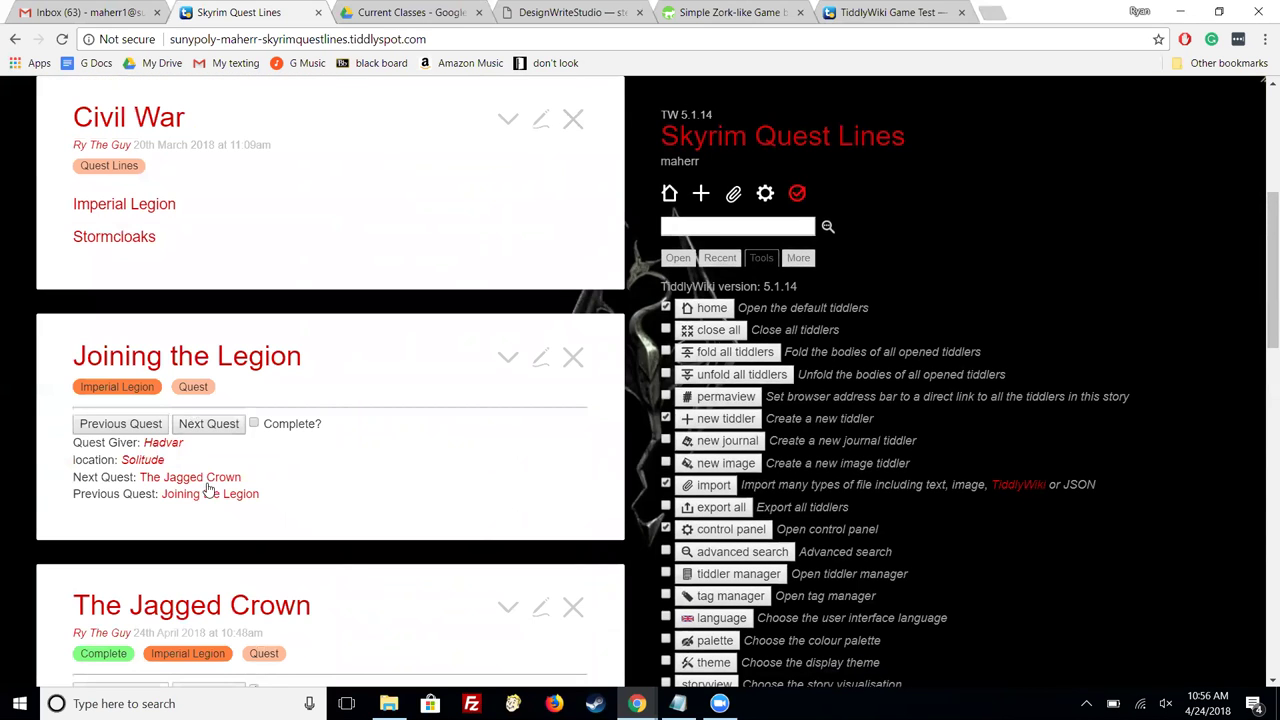
Step: Reopen Imperial Legion through the faction tag on Joining the Legion and look over the surrounding open tiddlers
click(147, 391)
click(150, 413)
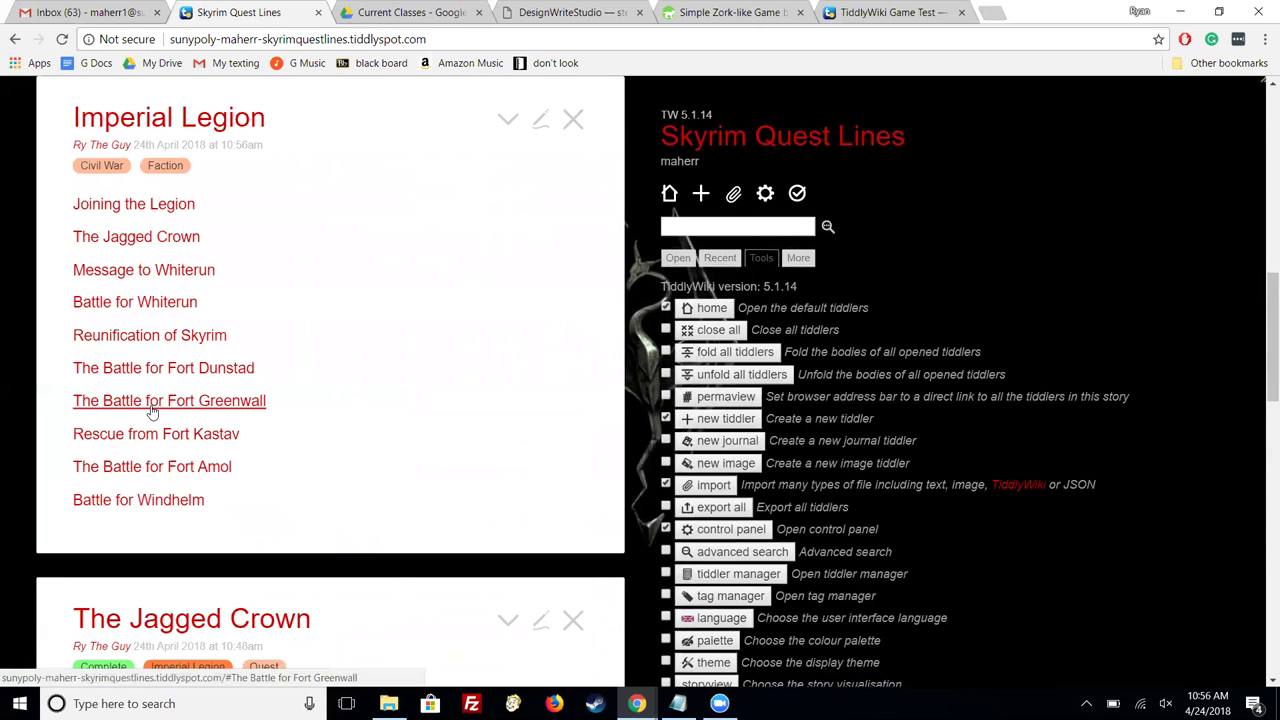
scroll(152, 412, up, 3)
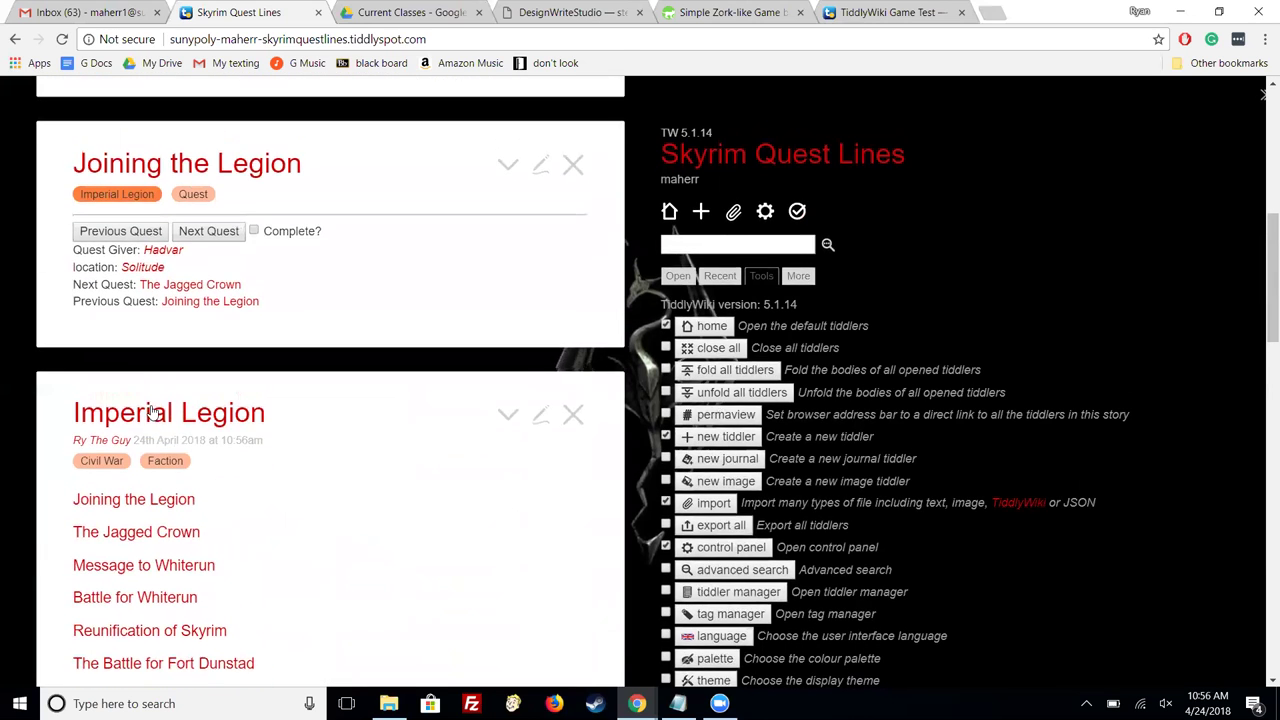
scroll(152, 412, up, 6)
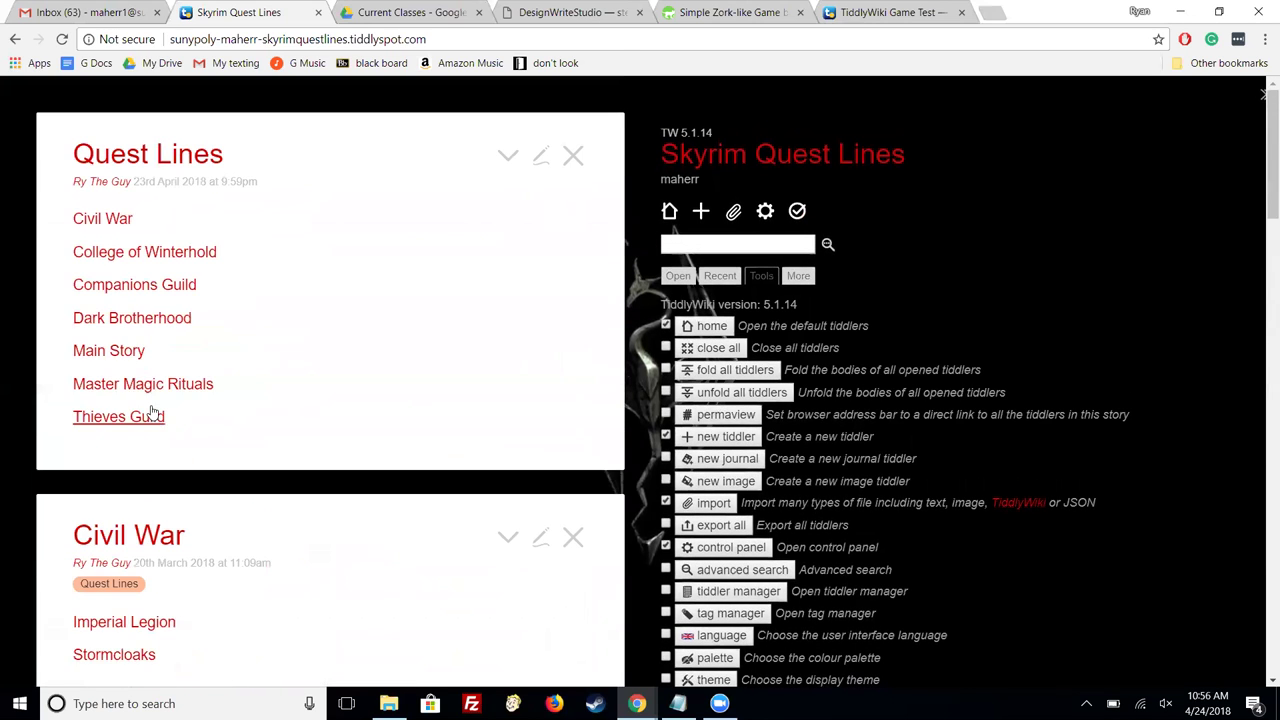
scroll(152, 412, down, 5)
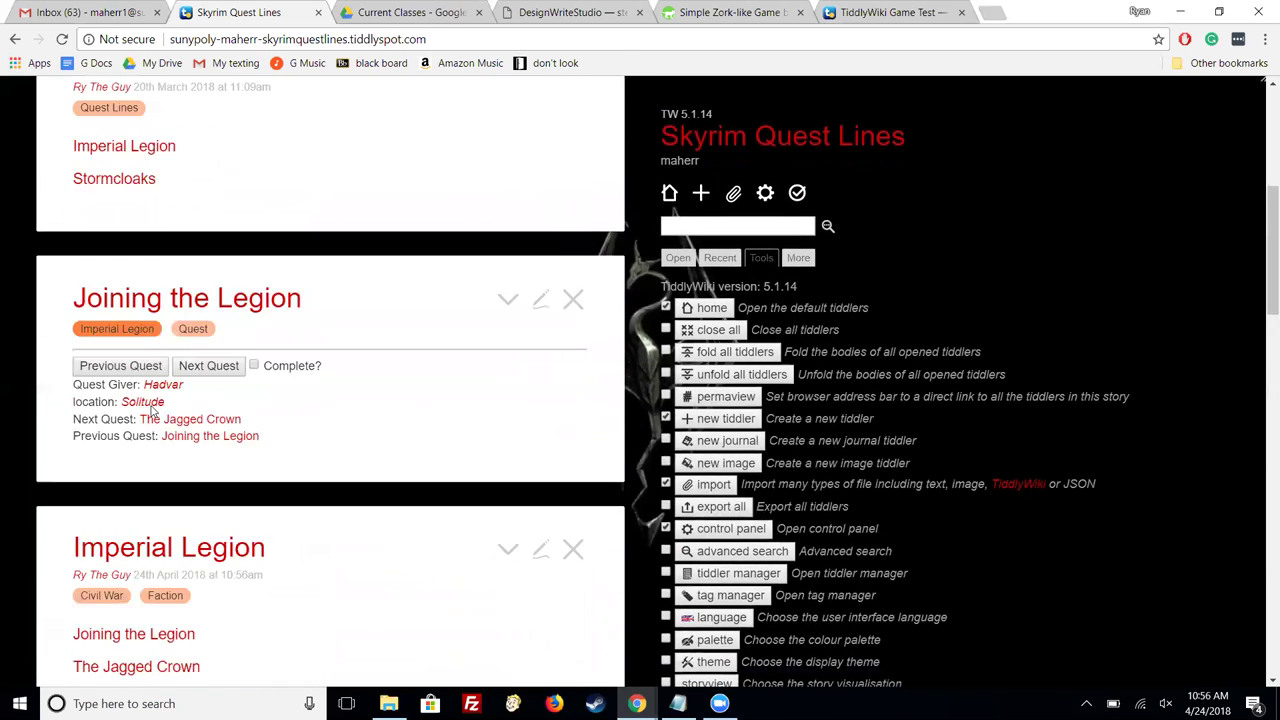
scroll(152, 412, down, 9)
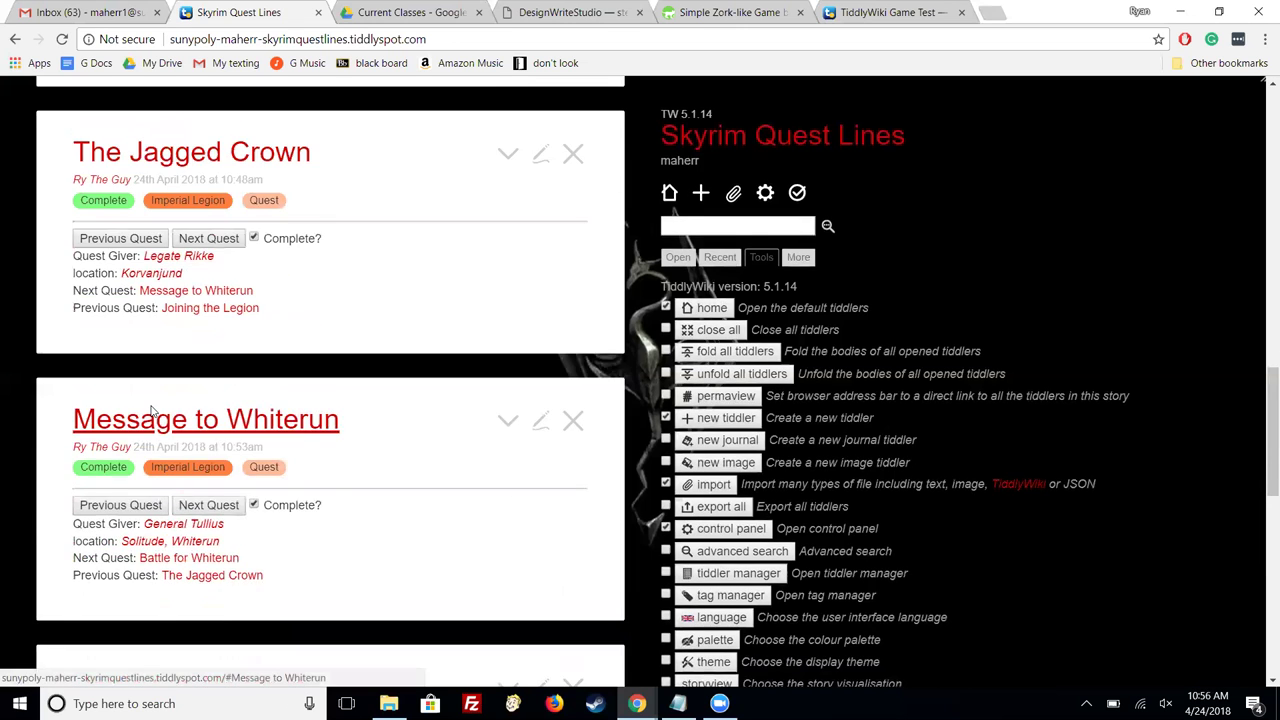
scroll(152, 412, up, 9)
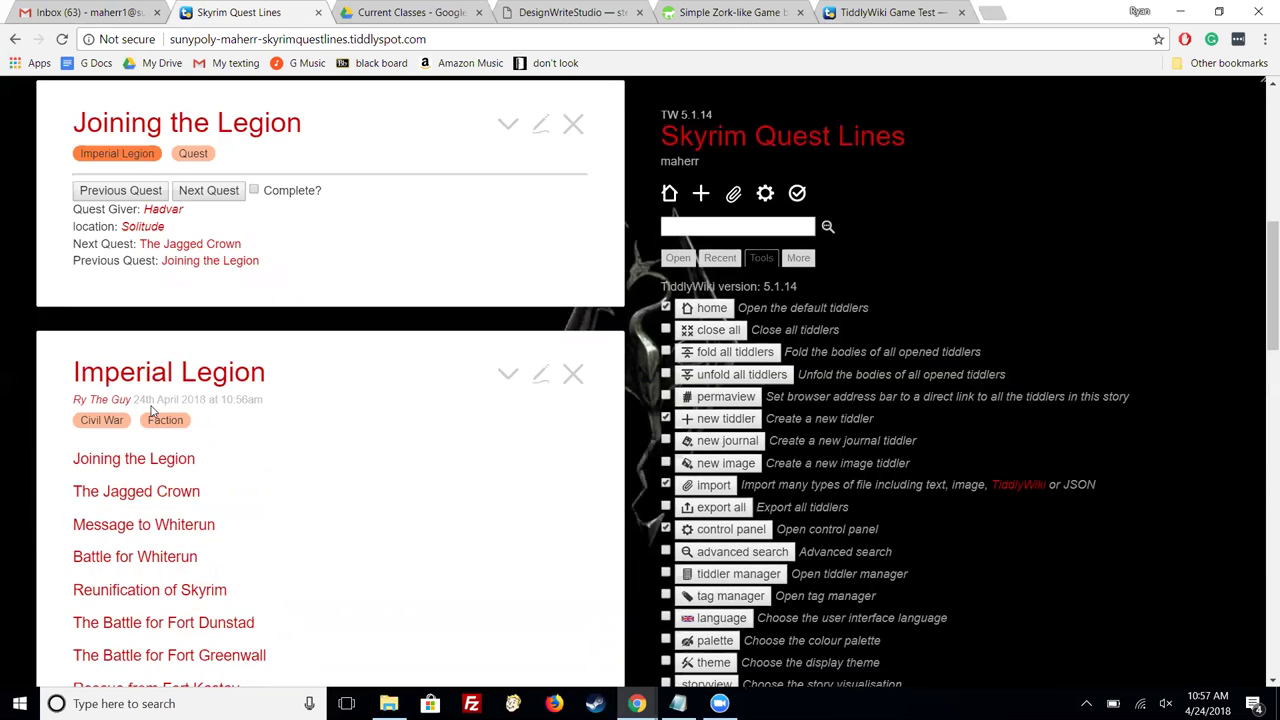
Step: Go to Joining the Legion from the Imperial Legion quest list and open it for editing
scroll(152, 412, down, 2)
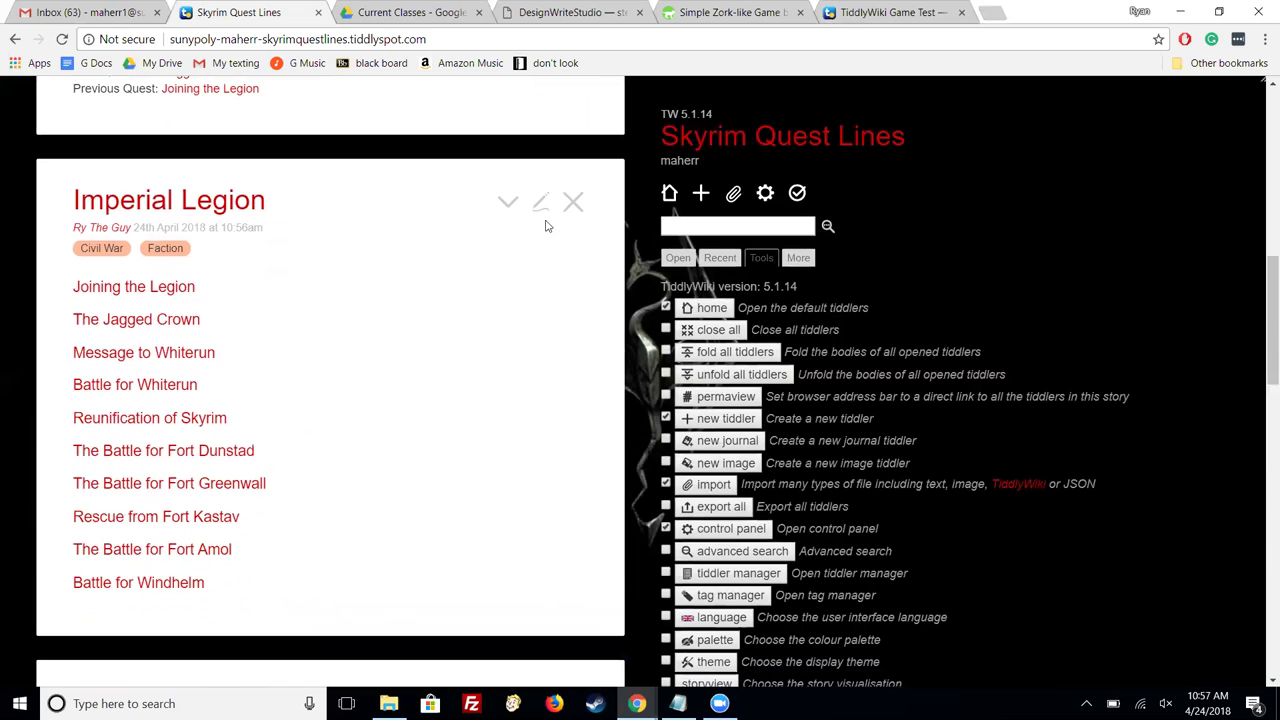
click(122, 290)
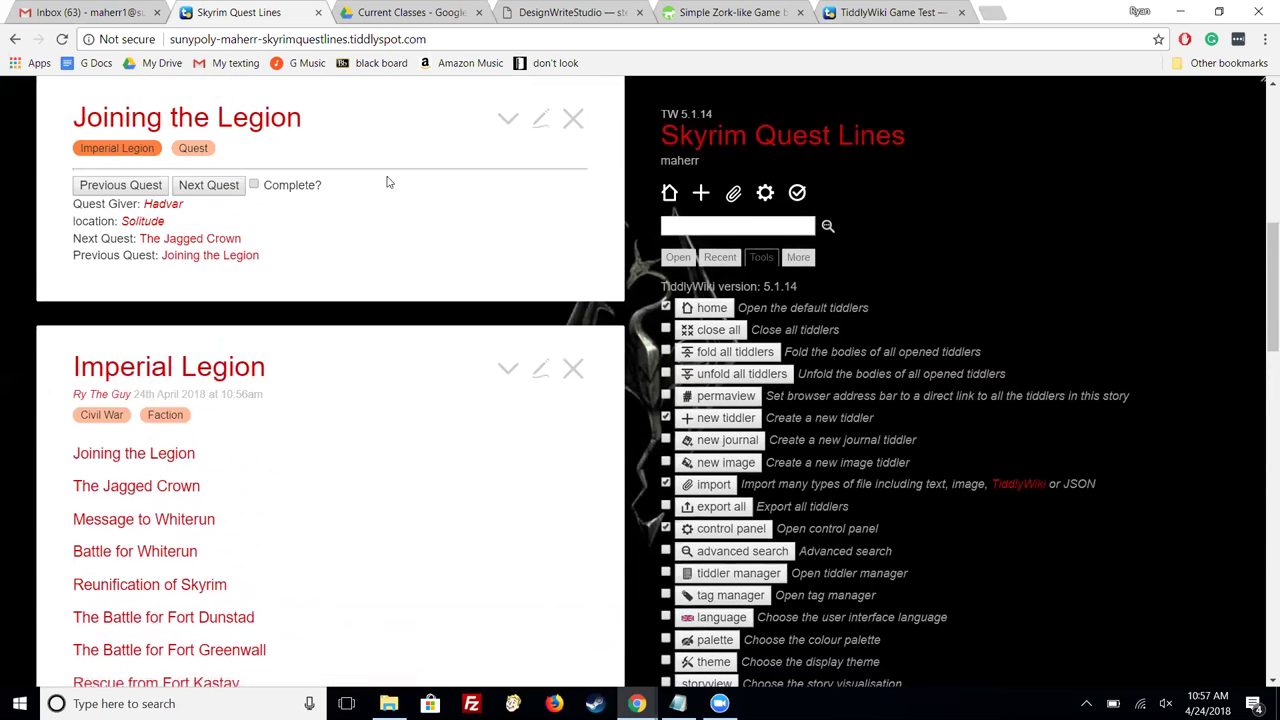
click(540, 119)
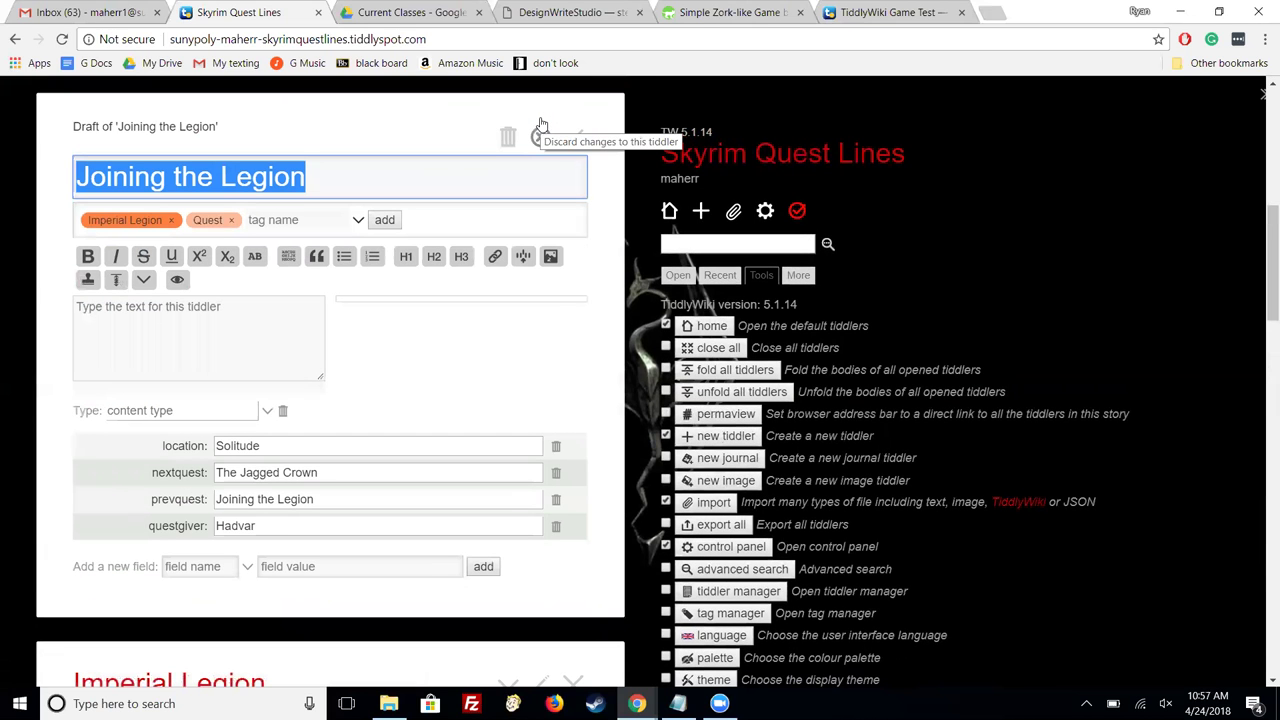